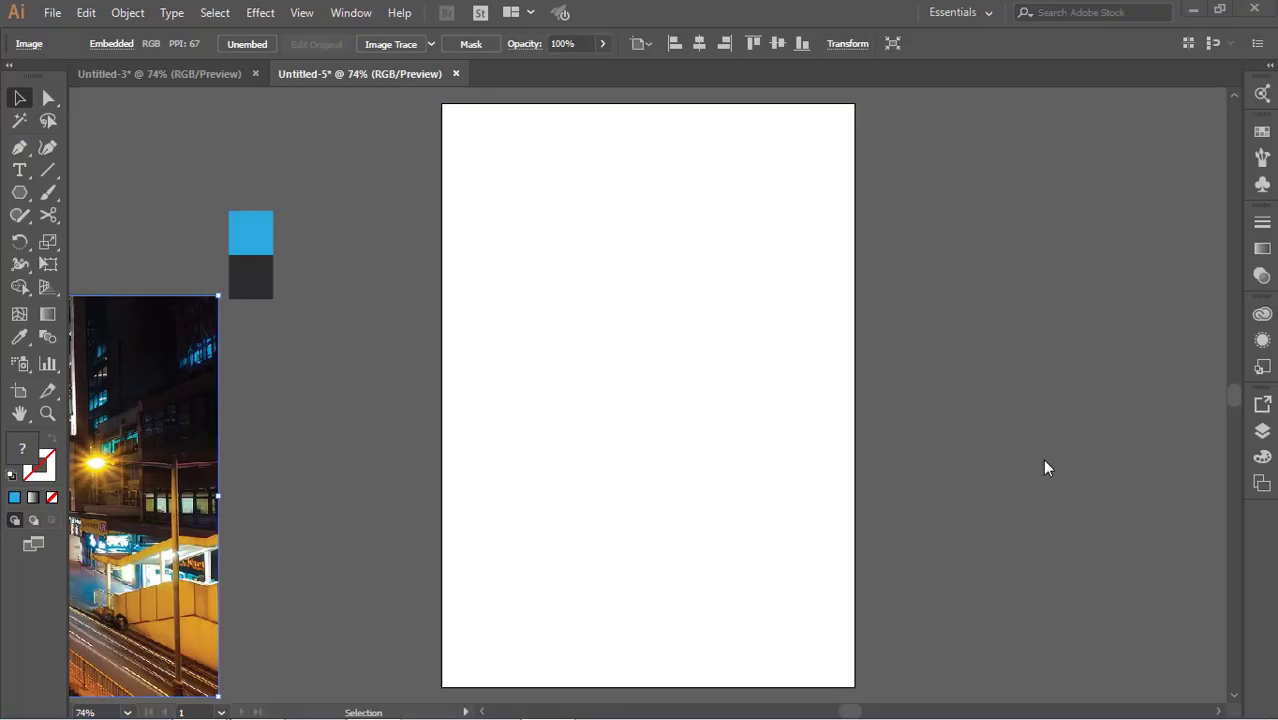
# Check the exact hex colours of the dark grey and blue swatch rectangles
pyautogui.click(266, 277)
pyautogui.doubleClick(35, 448)
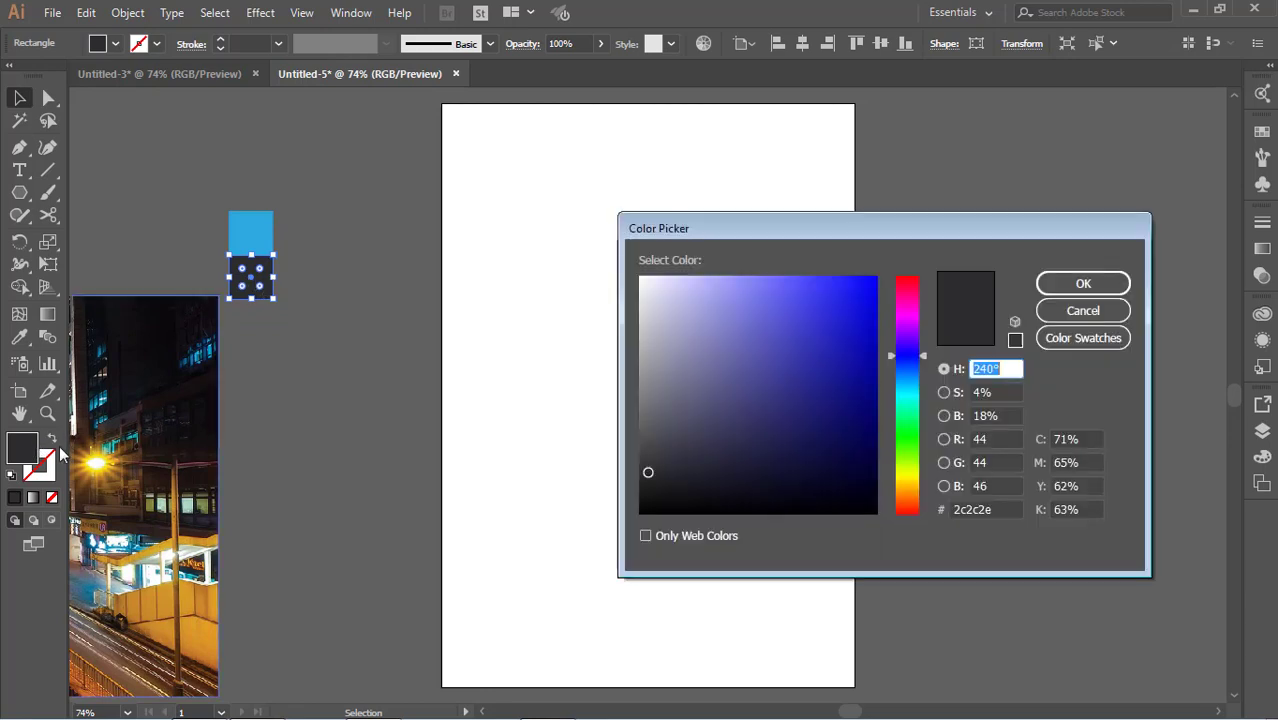
pyautogui.click(1000, 509)
pyautogui.click(1083, 310)
pyautogui.click(325, 487)
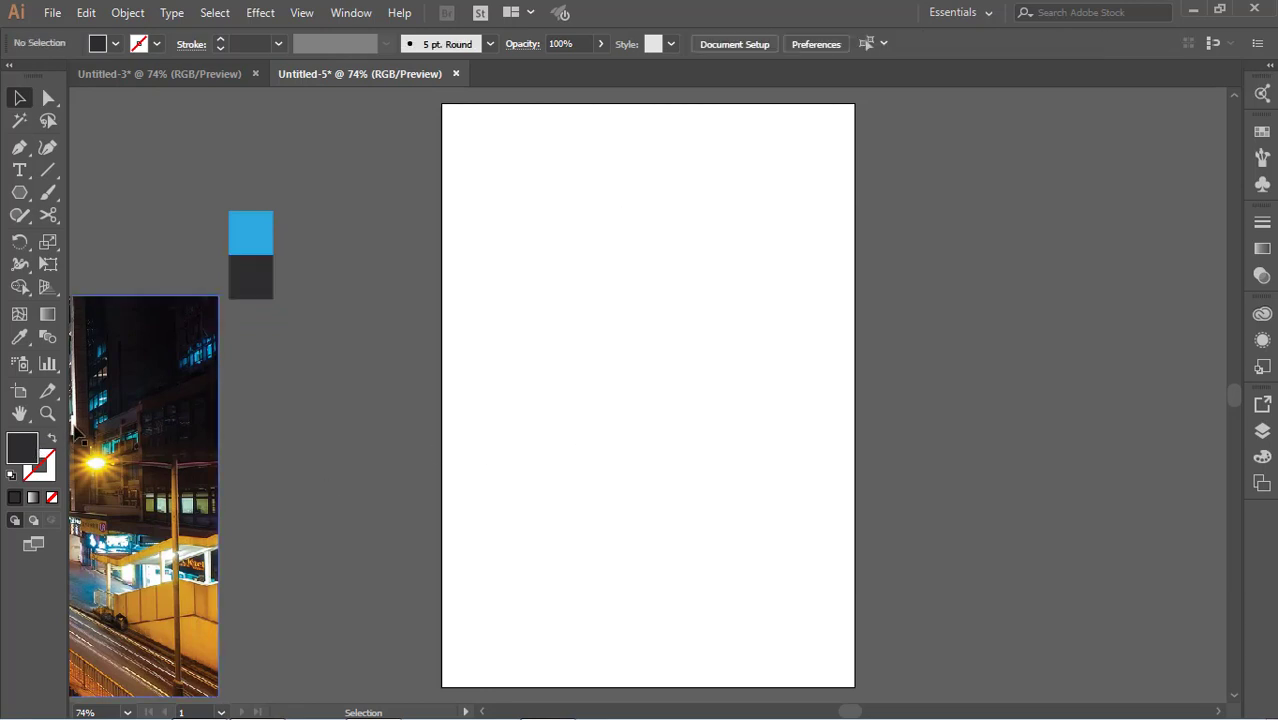
pyautogui.click(268, 242)
pyautogui.doubleClick(30, 452)
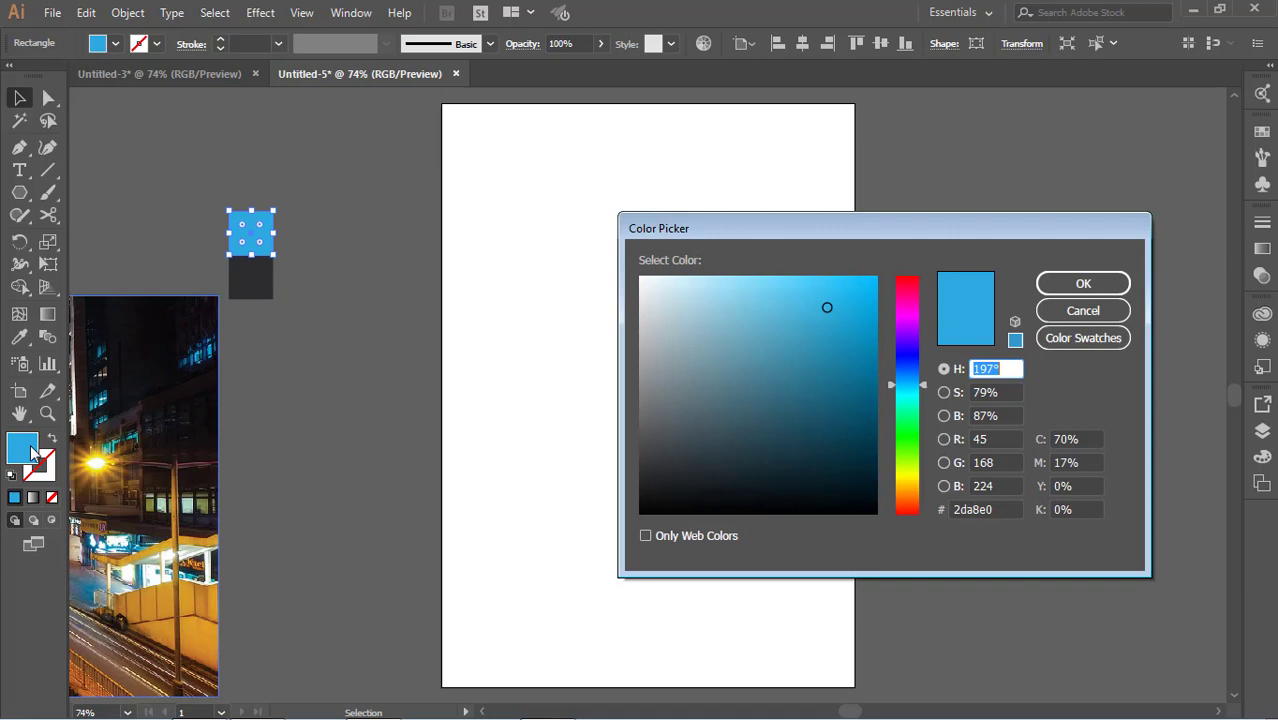
pyautogui.click(1003, 509)
pyautogui.click(1083, 283)
pyautogui.click(1200, 410)
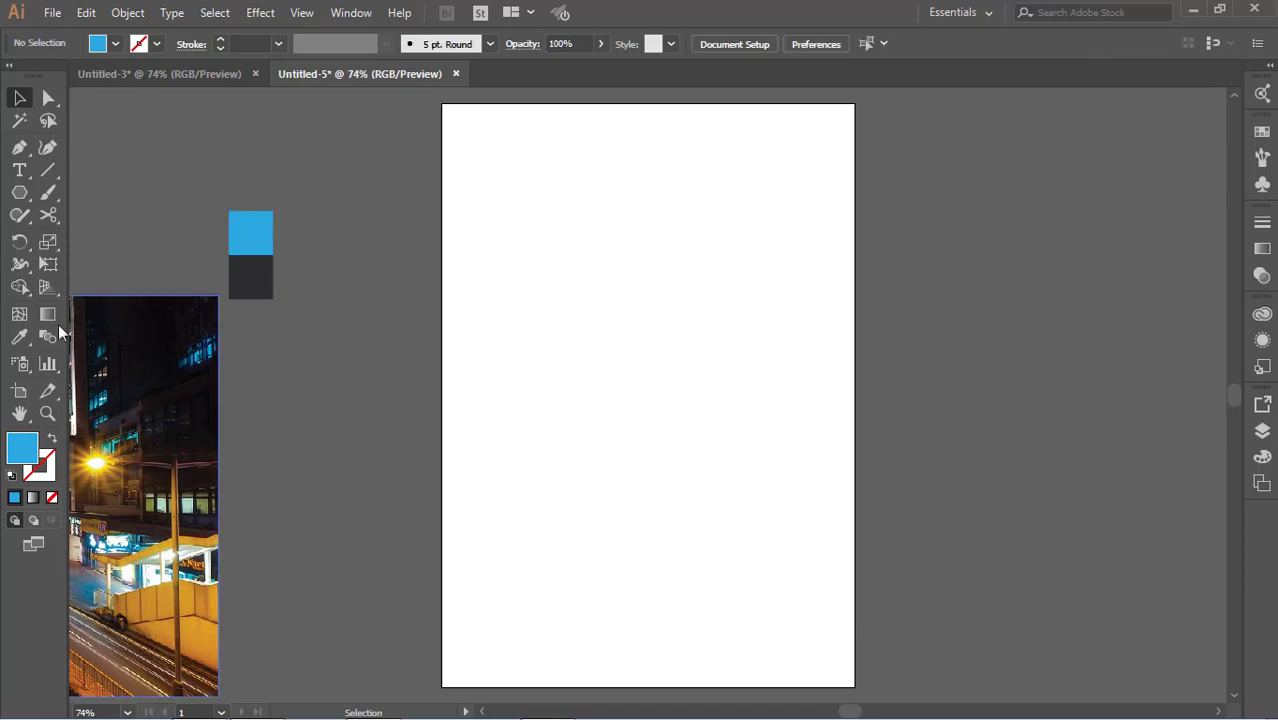
# Draw a rectangle over the lower page, sample the dark grey swatch, and raise its top edge
pyautogui.moveTo(20, 192); pyautogui.dragTo(86, 190)
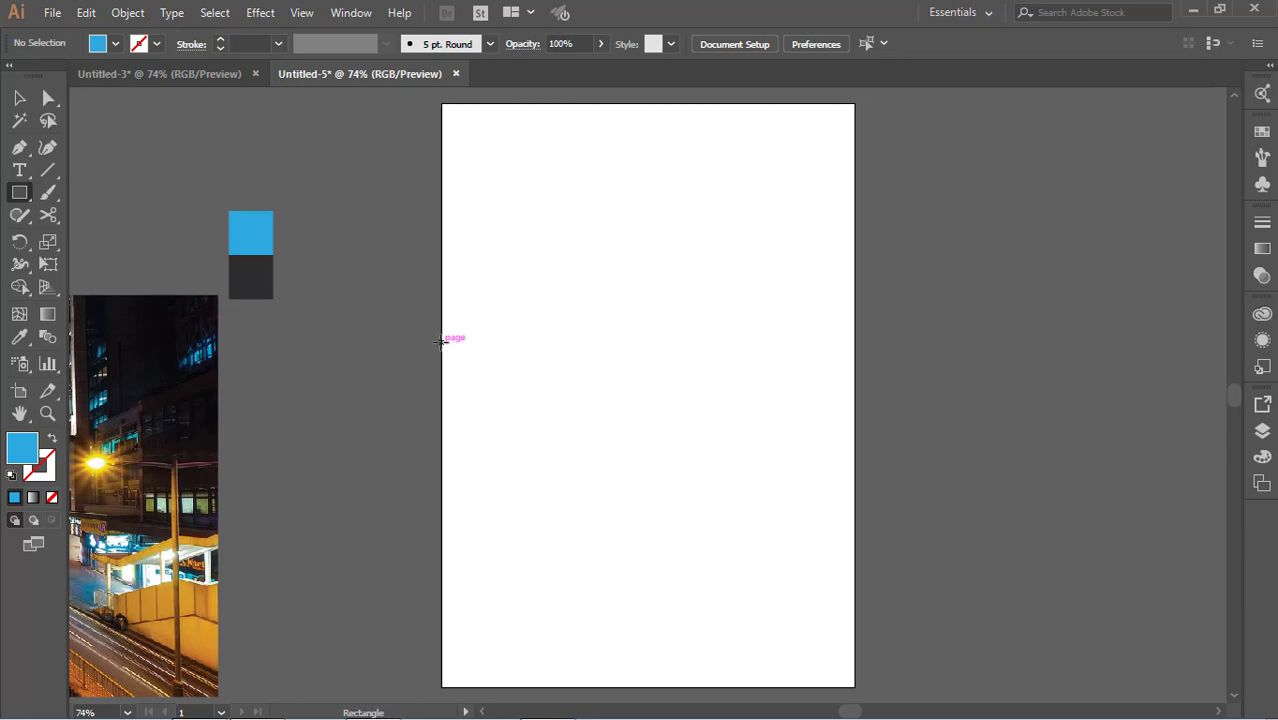
pyautogui.moveTo(441, 341); pyautogui.dragTo(855, 686)
pyautogui.press('i')
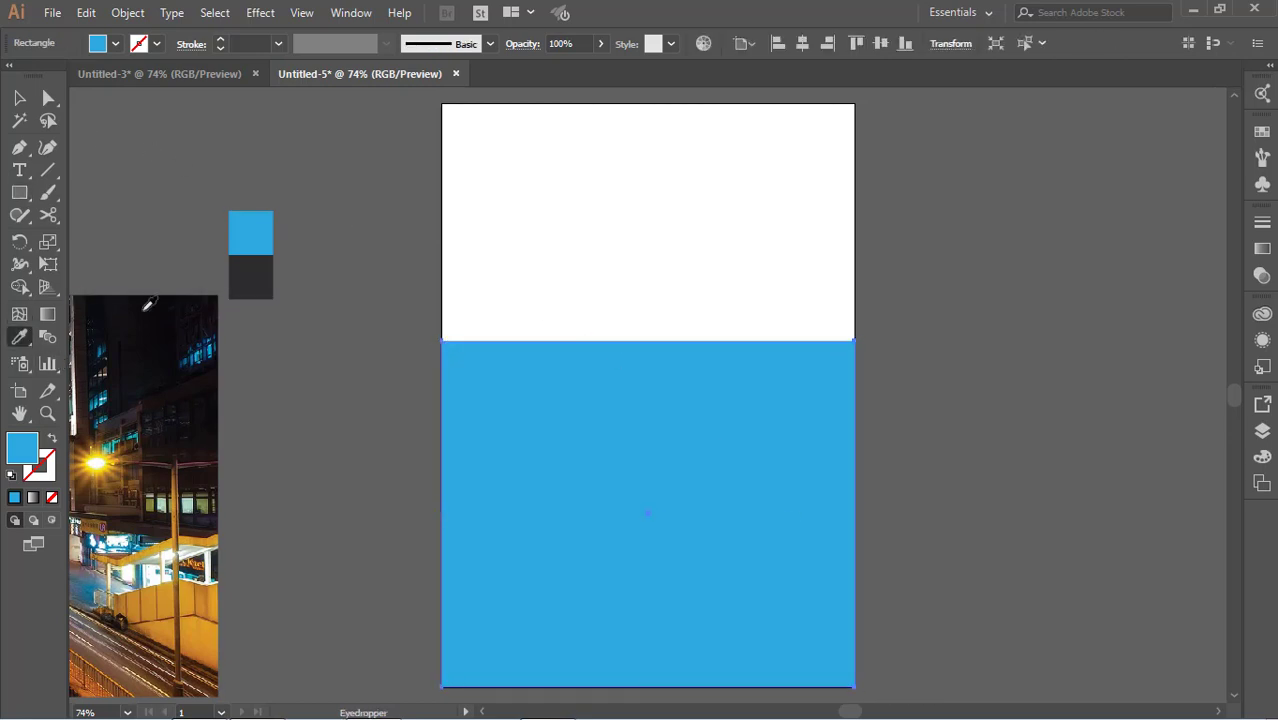
pyautogui.click(250, 277)
pyautogui.click(19, 93)
pyautogui.click(274, 171)
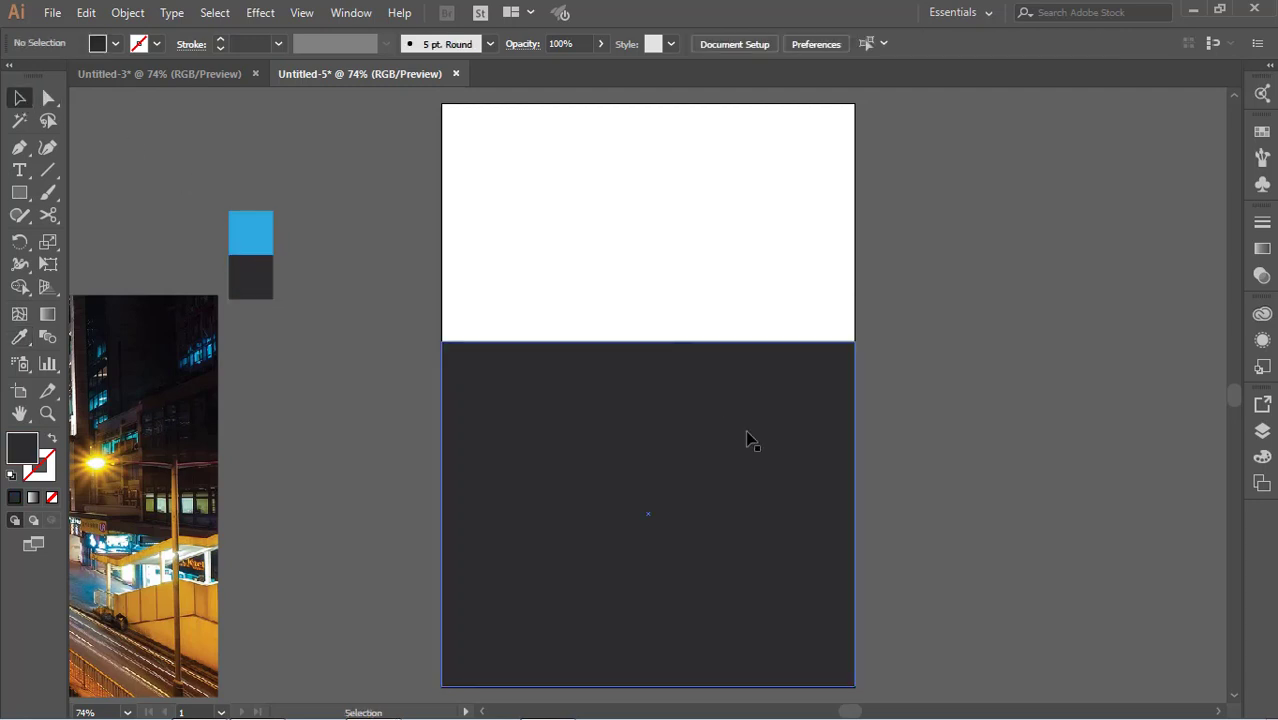
pyautogui.click(747, 437)
pyautogui.moveTo(648, 342); pyautogui.dragTo(649, 323)
pyautogui.click(936, 365)
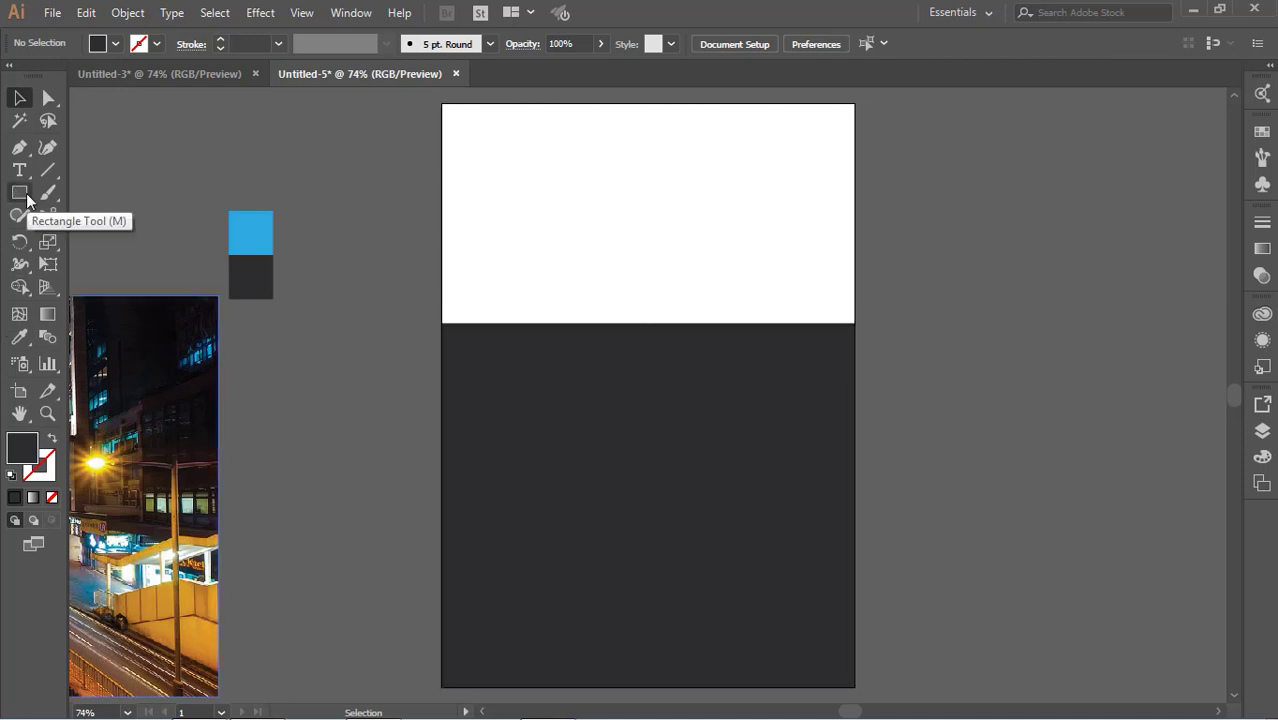
# Draw a dark hexagon and move it down toward the page centre
pyautogui.moveTo(19, 192)
pyautogui.mouseDown()
pyautogui.moveTo(89, 227)
pyautogui.moveTo(107, 264)
pyautogui.mouseUp()
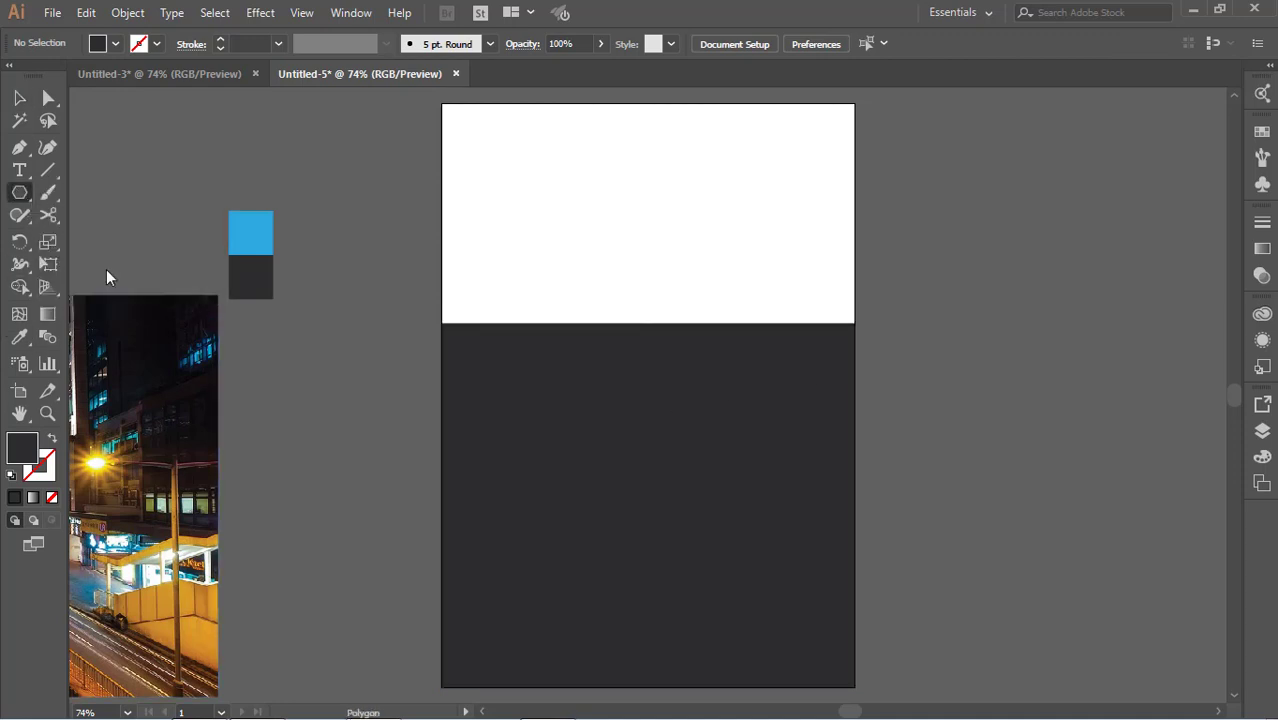
pyautogui.moveTo(541, 221); pyautogui.dragTo(626, 369)
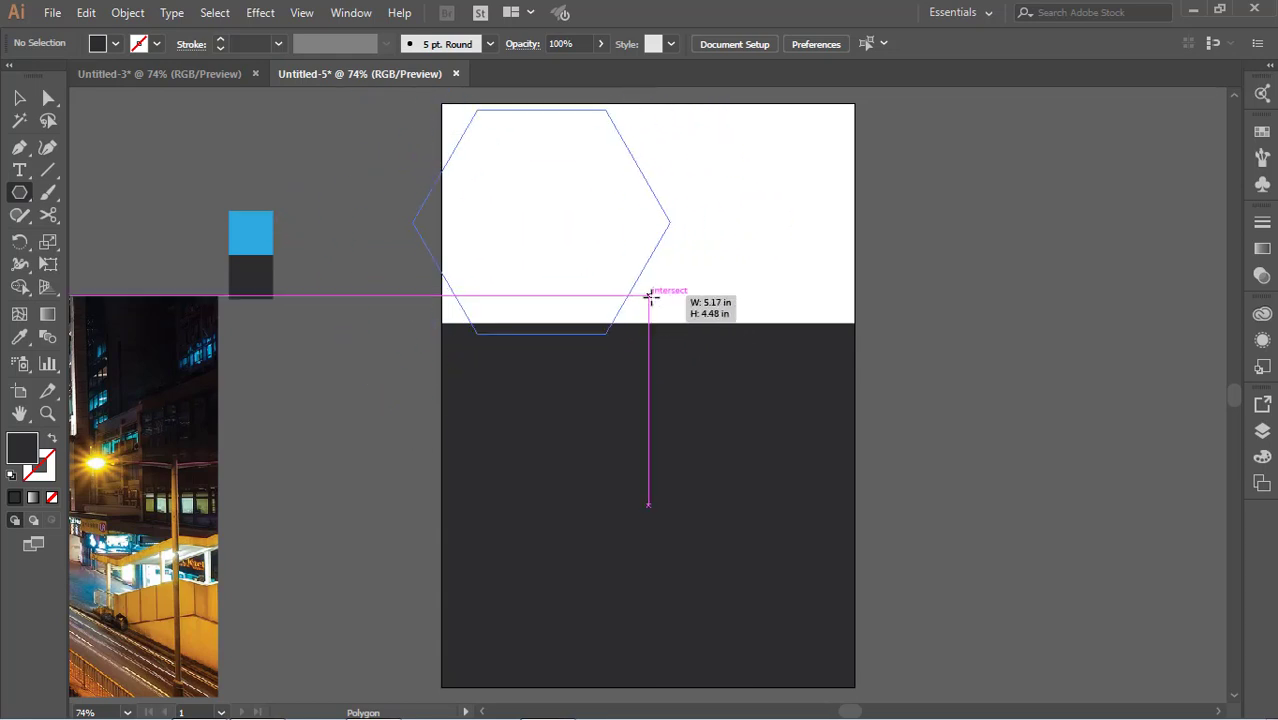
pyautogui.click(19, 97)
pyautogui.click(330, 180)
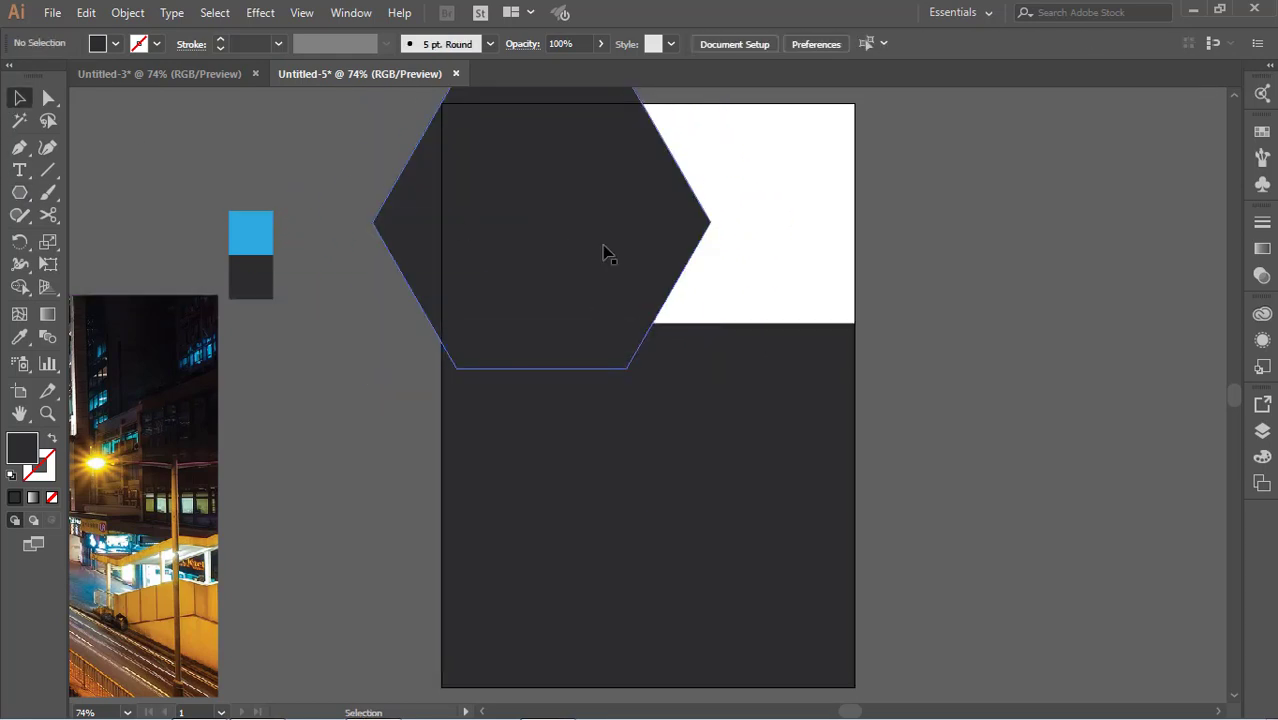
pyautogui.moveTo(605, 250)
pyautogui.mouseDown()
pyautogui.moveTo(712, 365)
pyautogui.moveTo(719, 354)
pyautogui.mouseUp()
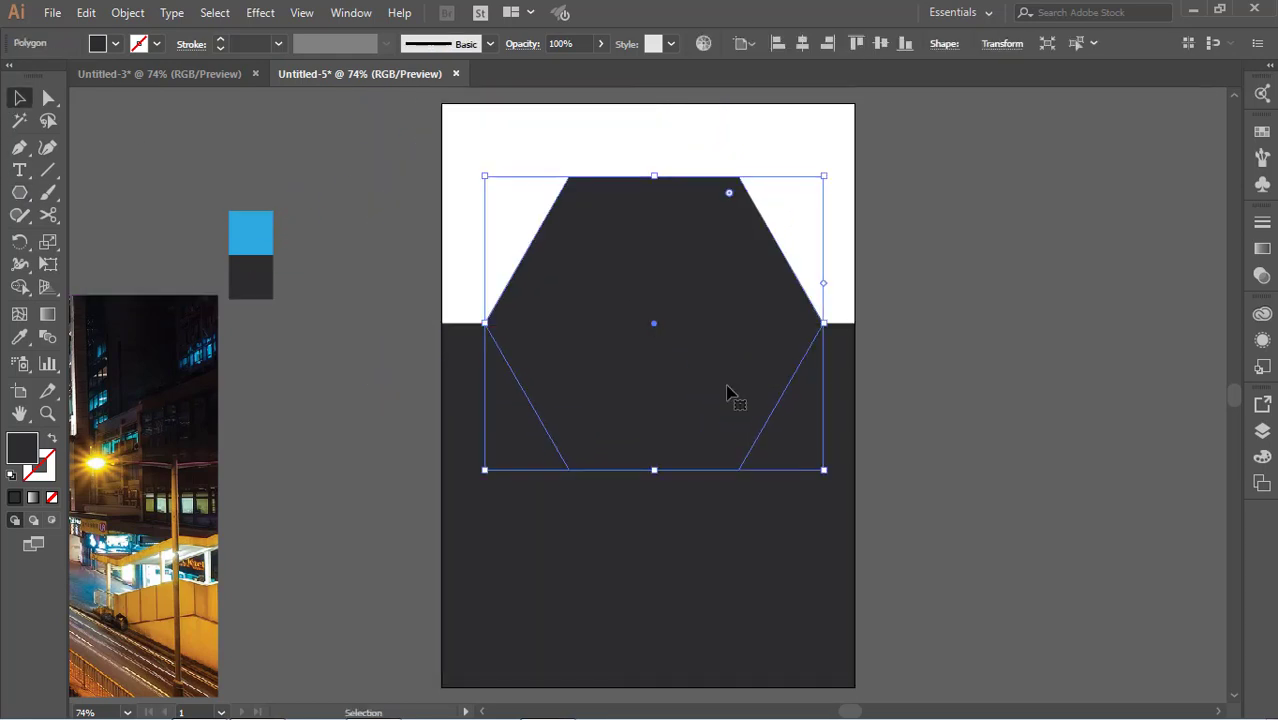
# Rotate the hexagon point-up, scale it down slightly, and centre it on the page
pyautogui.moveTo(838, 389); pyautogui.dragTo(780, 205)
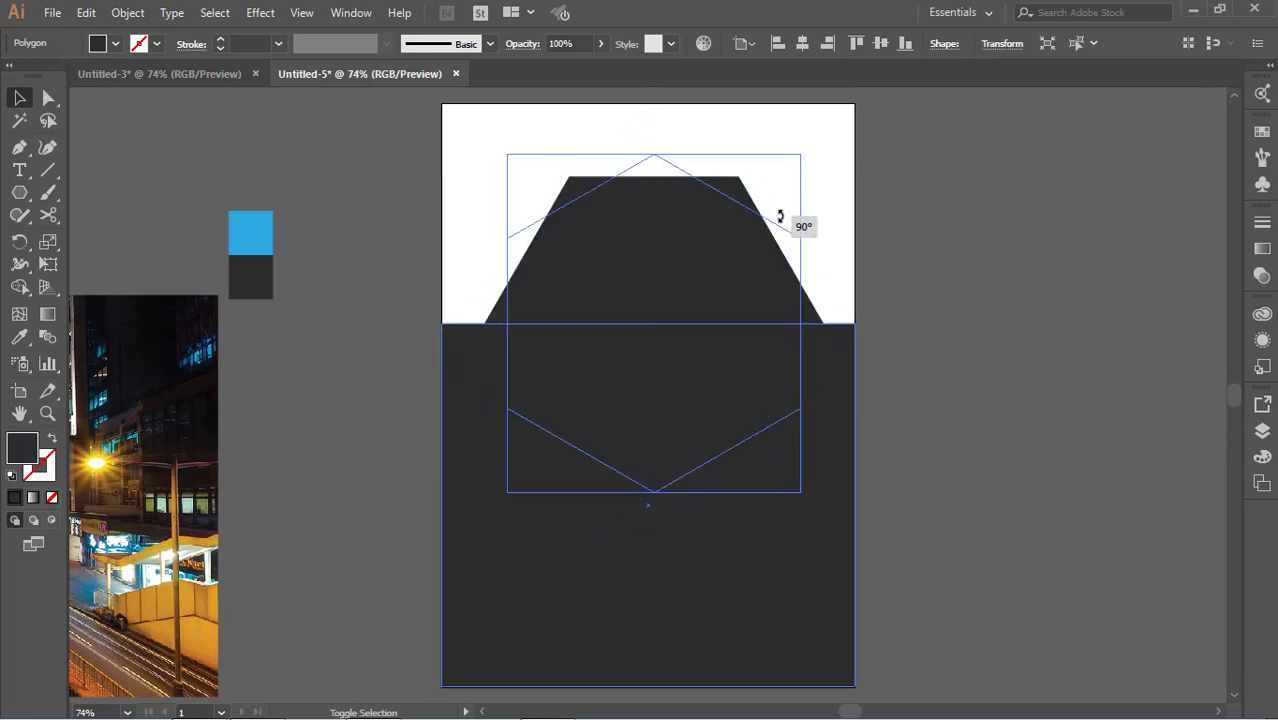
pyautogui.click(950, 420)
pyautogui.moveTo(751, 398); pyautogui.dragTo(751, 410)
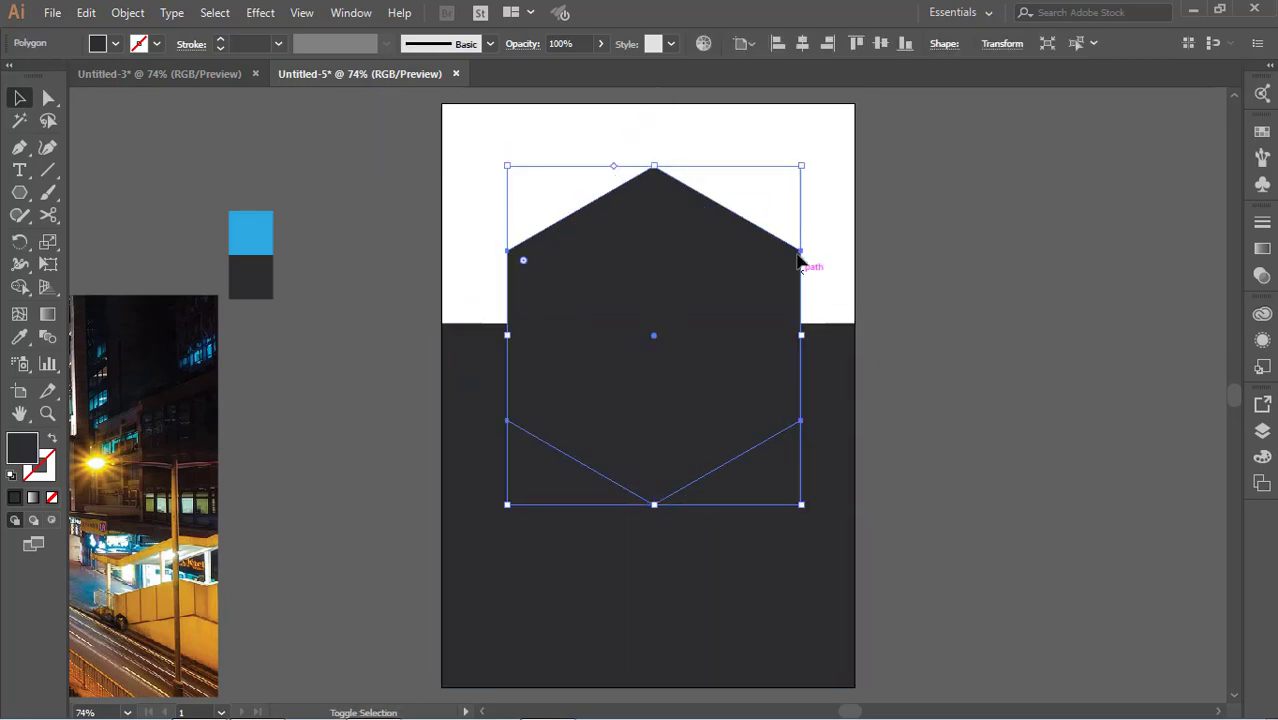
pyautogui.moveTo(807, 166); pyautogui.dragTo(780, 204)
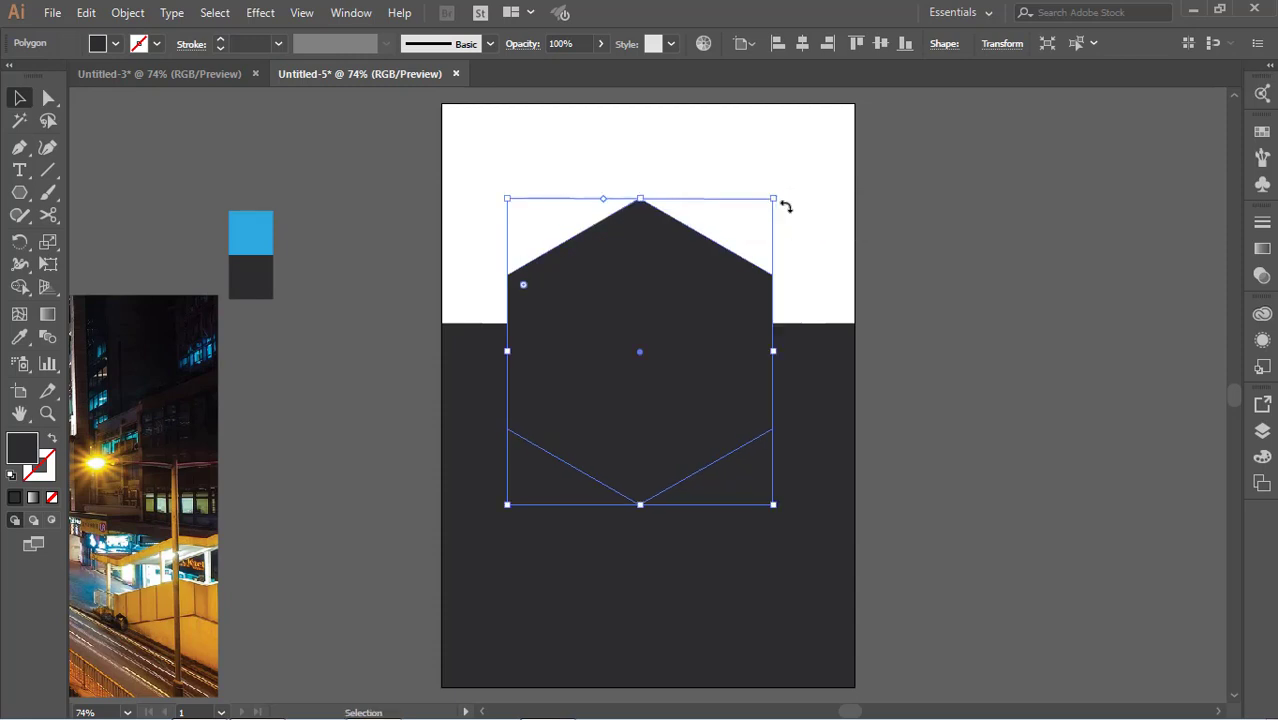
pyautogui.click(997, 337)
pyautogui.moveTo(699, 339); pyautogui.dragTo(707, 340)
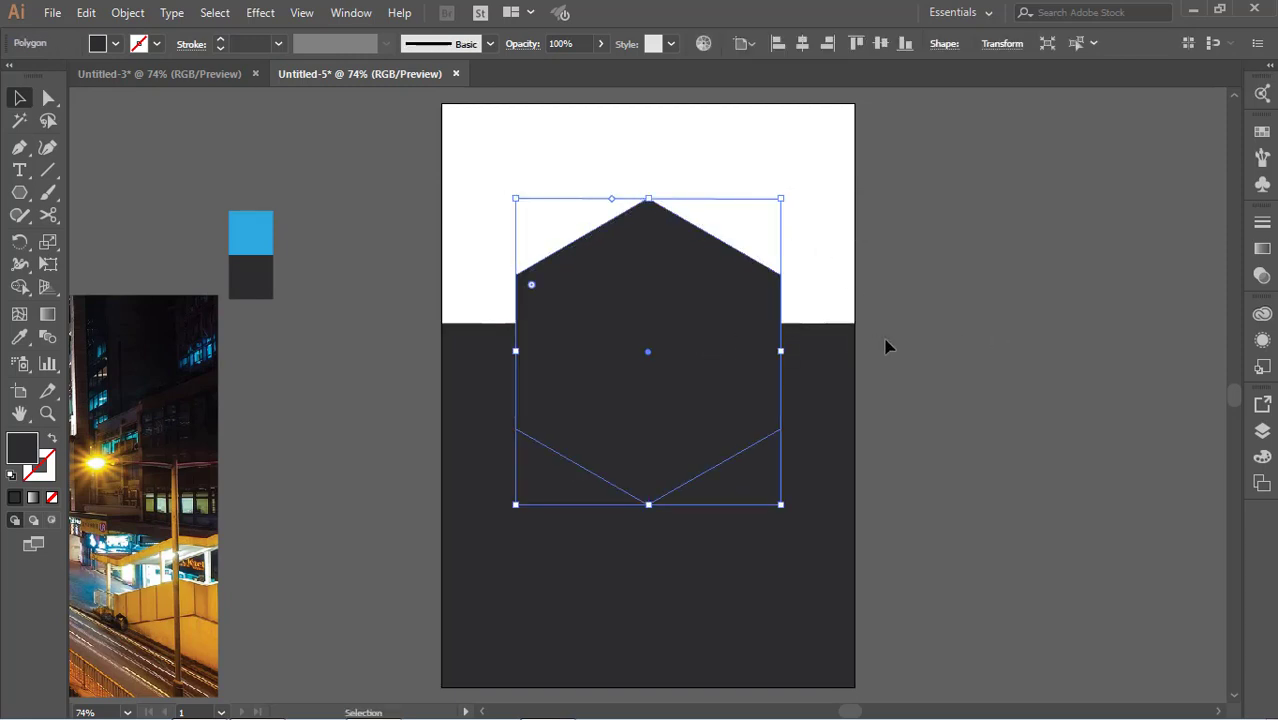
pyautogui.click(910, 345)
pyautogui.click(699, 348)
# Set the hexagon's stroke to white at 5 pt weight
pyautogui.click(993, 380)
pyautogui.click(706, 380)
pyautogui.click(158, 45)
pyautogui.click(41, 77)
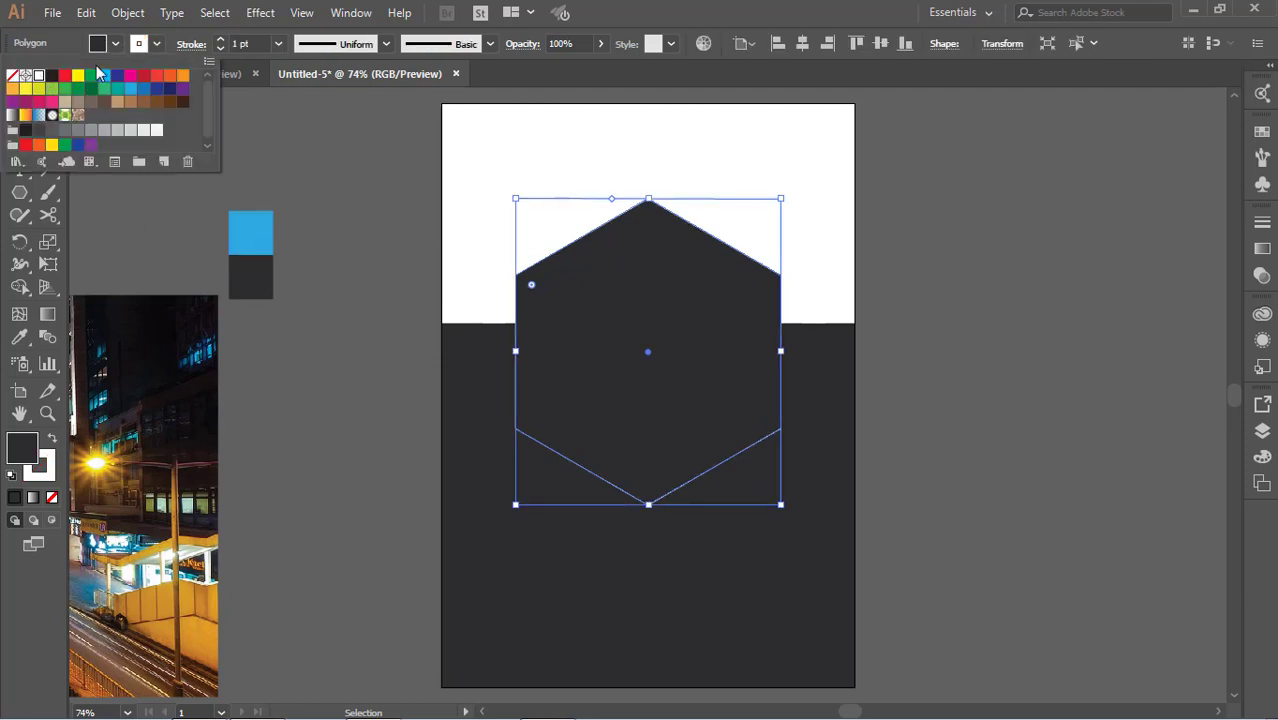
pyautogui.click(280, 44)
pyautogui.click(297, 205)
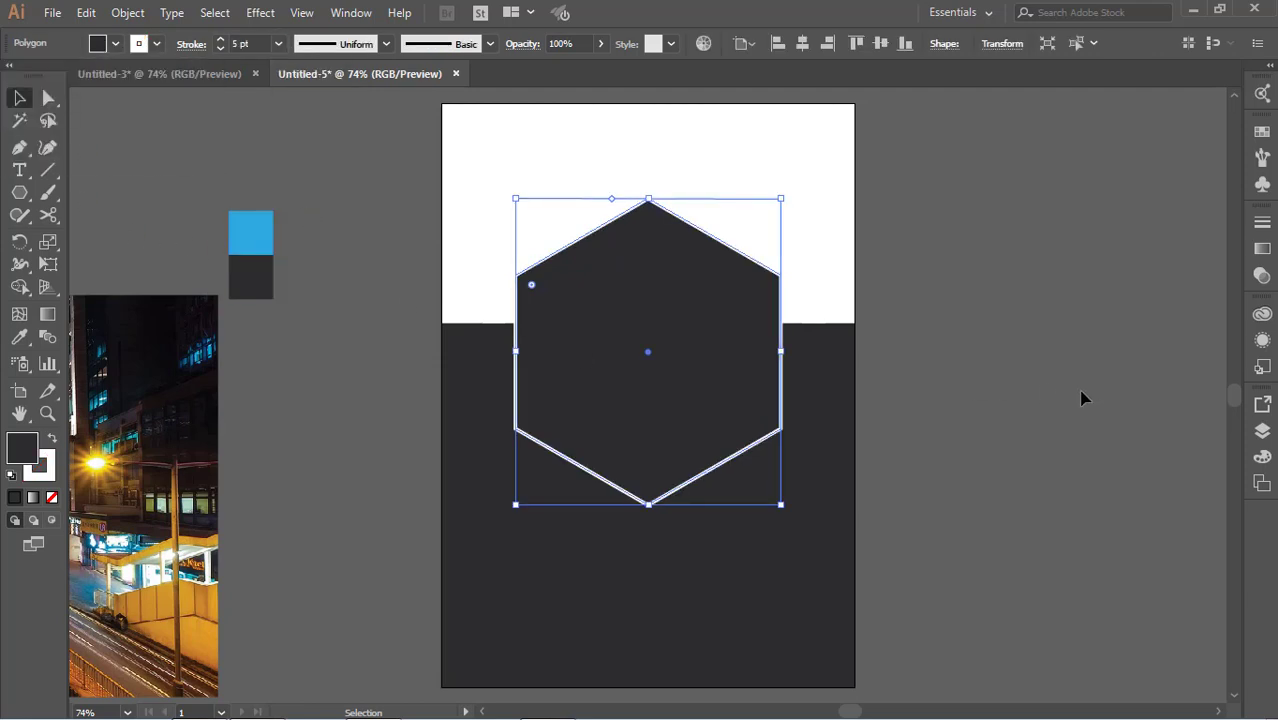
pyautogui.click(1085, 396)
pyautogui.click(700, 388)
pyautogui.click(970, 380)
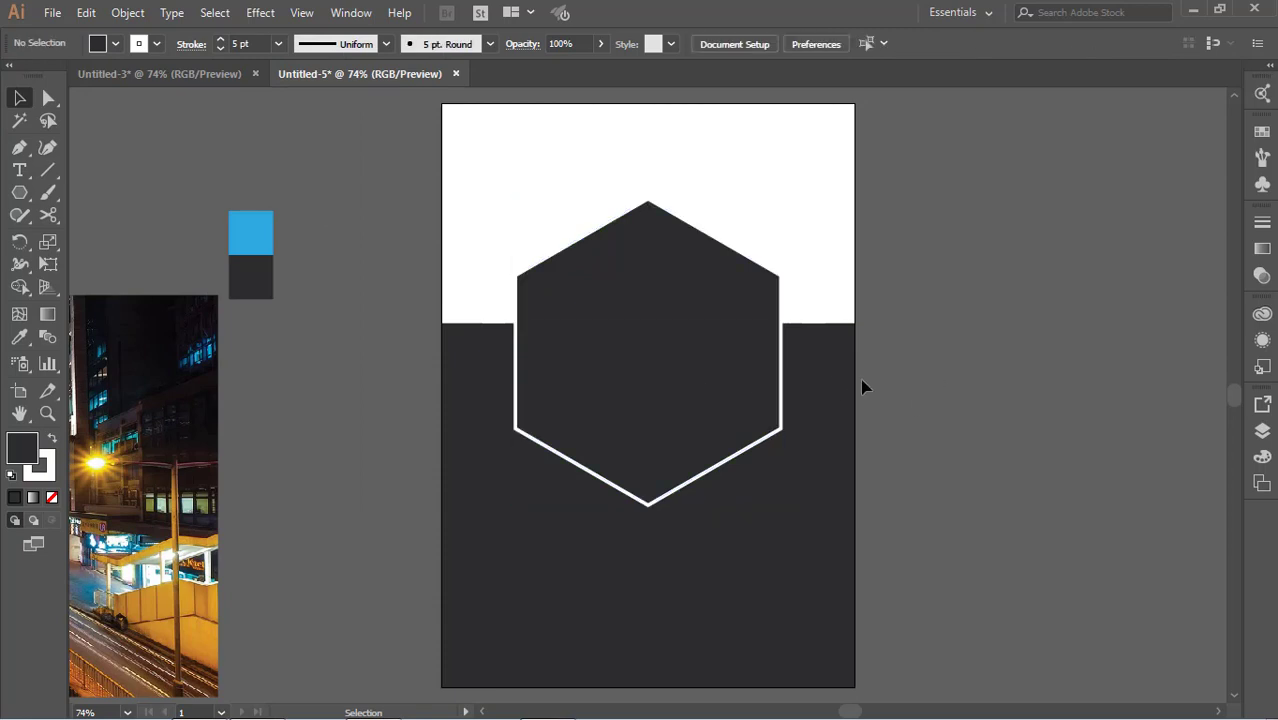
pyautogui.click(727, 387)
pyautogui.click(833, 396)
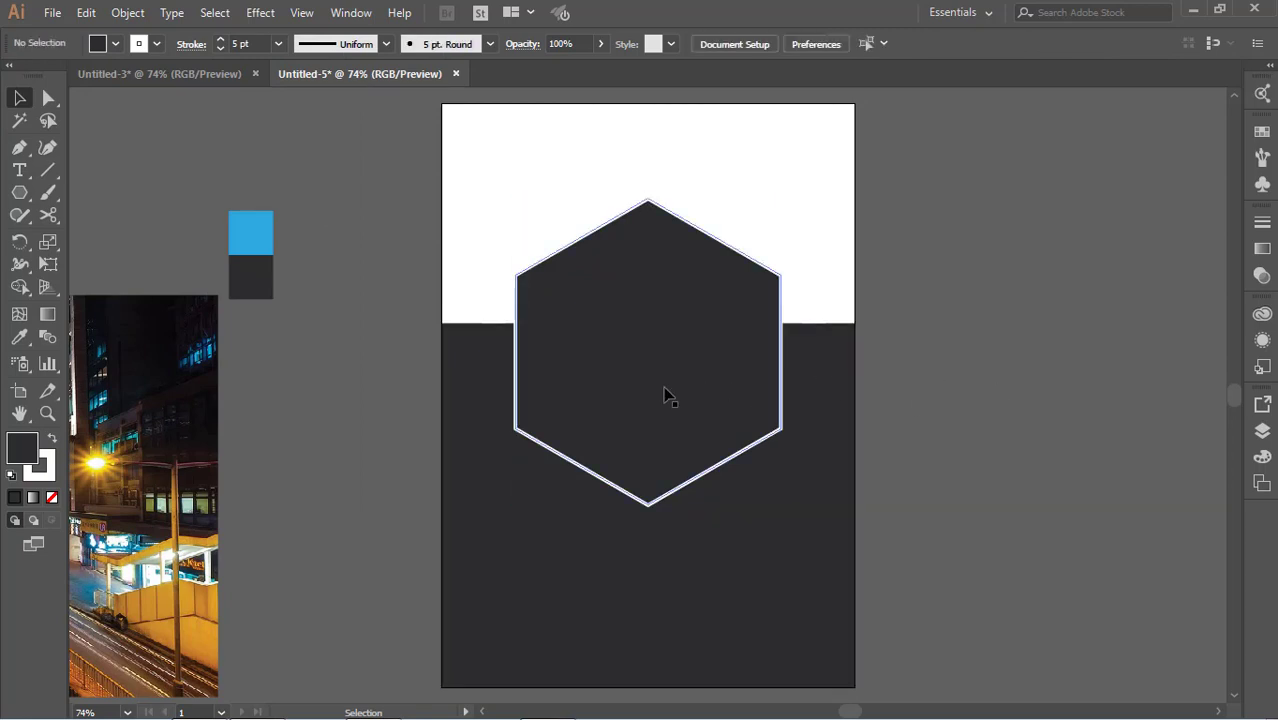
pyautogui.click(665, 394)
# Put a hexagon copy right of the page and clip the city photo inside the central hexagon
pyautogui.moveTo(675, 385)
pyautogui.mouseDown()
pyautogui.moveTo(821, 483)
pyautogui.moveTo(1088, 422)
pyautogui.mouseUp()
pyautogui.click(975, 603)
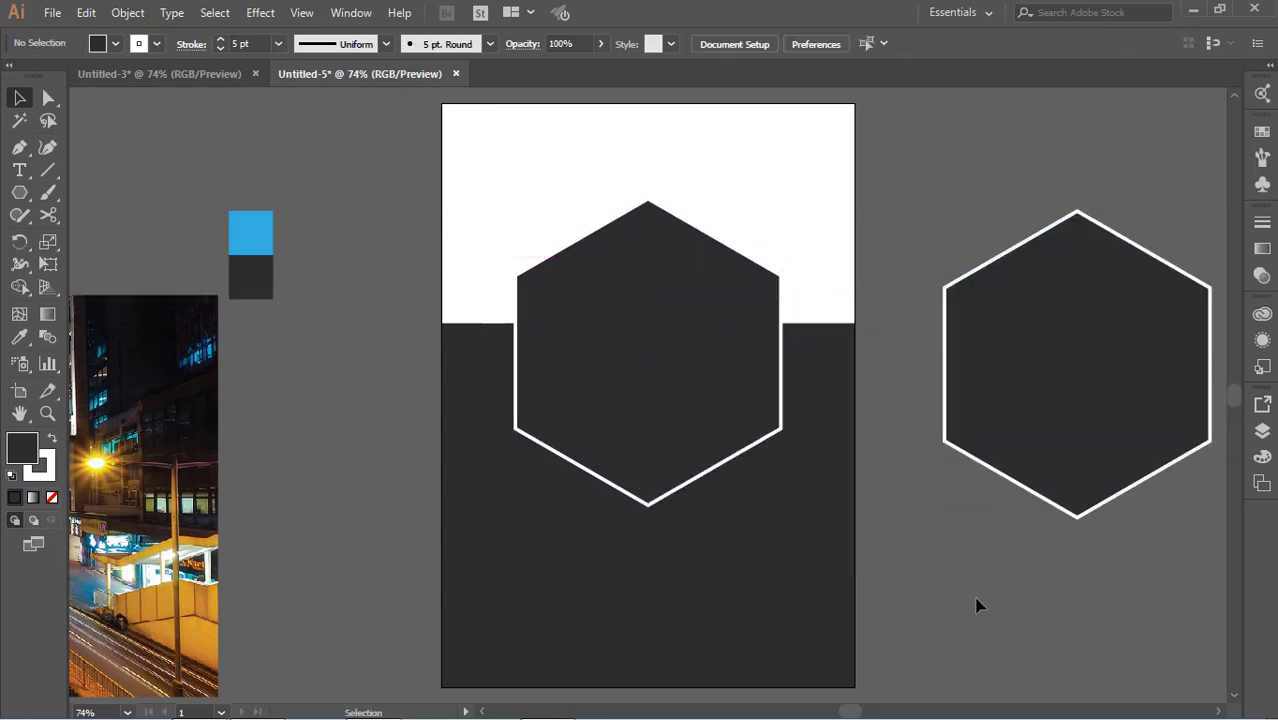
pyautogui.moveTo(170, 444); pyautogui.dragTo(890, 350)
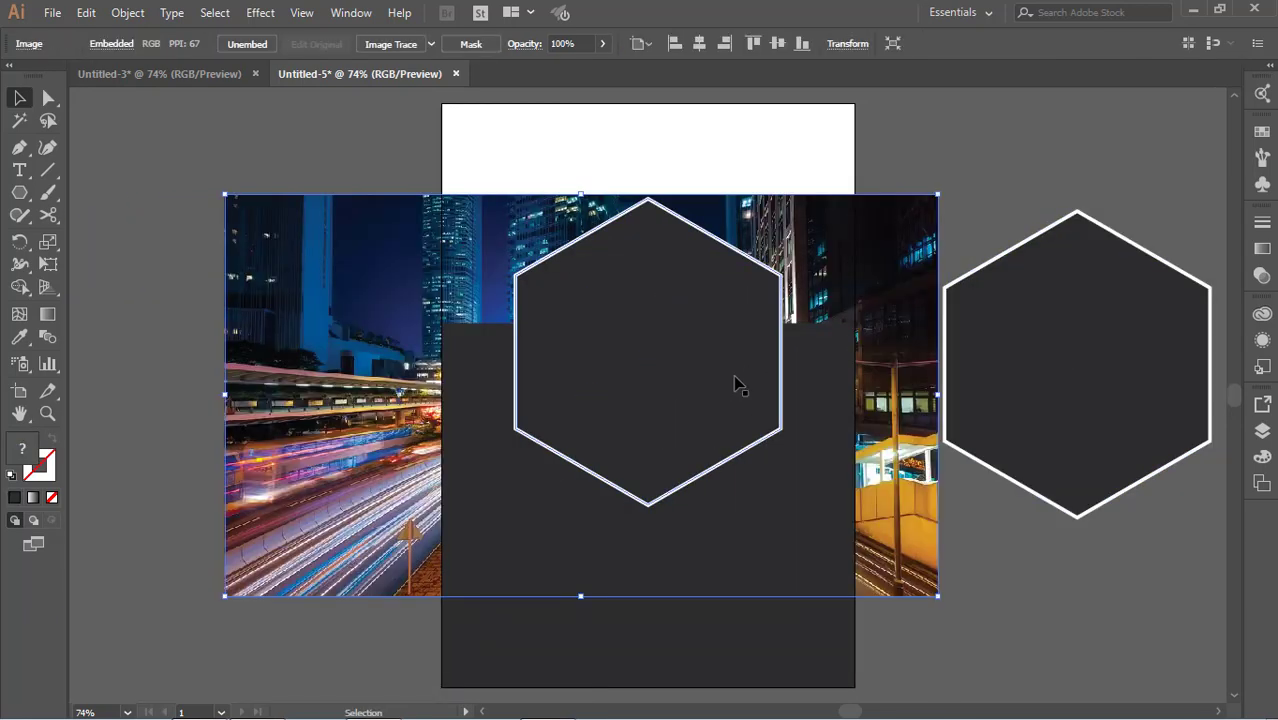
pyautogui.click(700, 357)
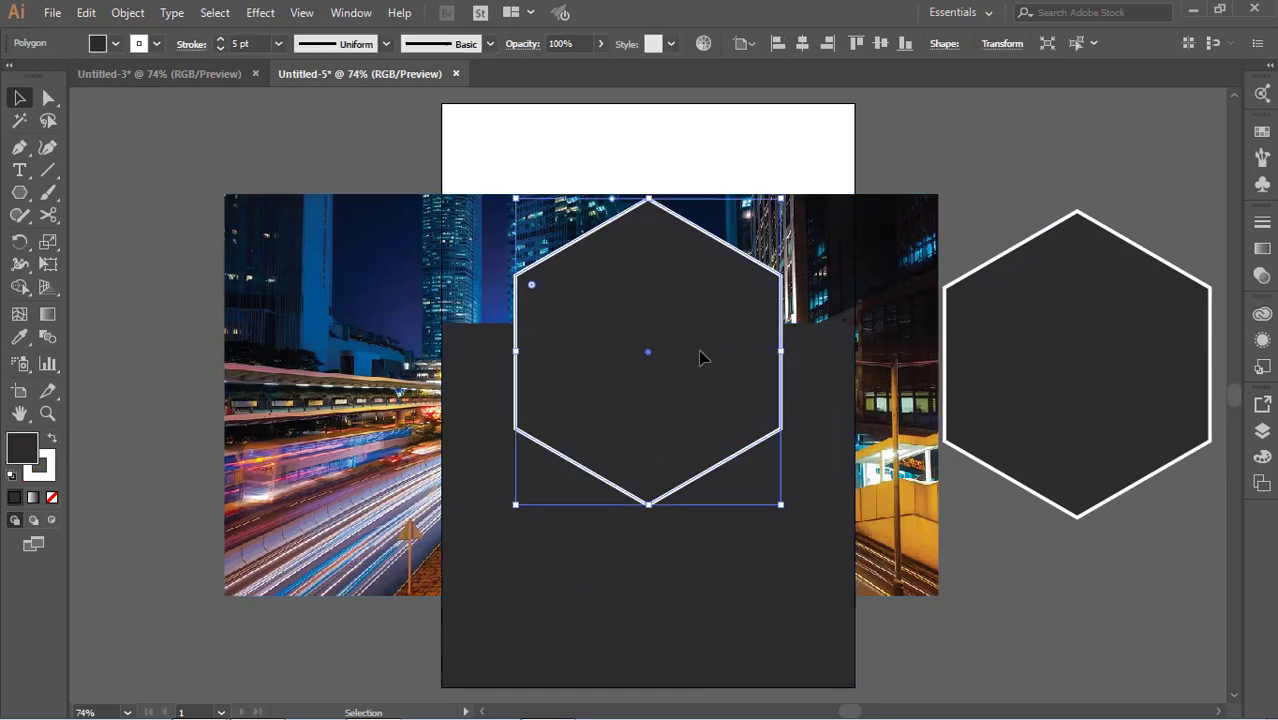
pyautogui.keyDown('shift'); pyautogui.click(870, 251); pyautogui.keyUp('shift')
pyautogui.rightClick(870, 251)
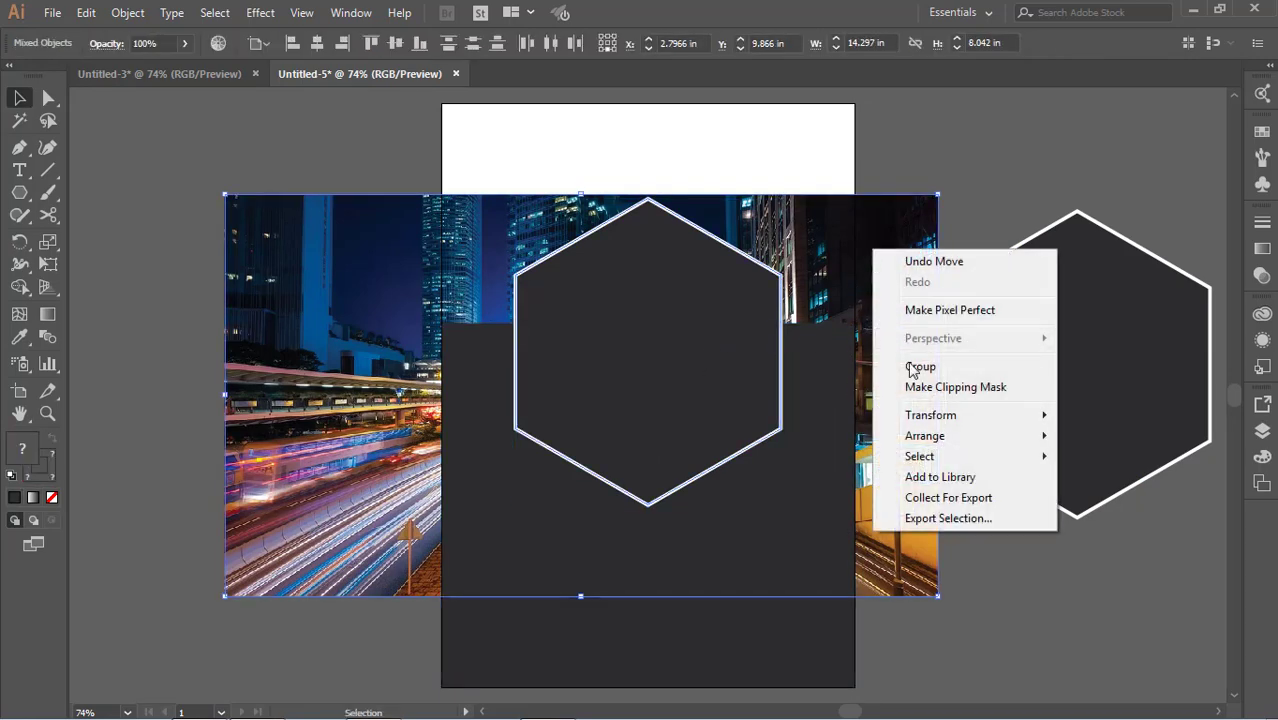
pyautogui.click(912, 389)
# Give the clipping hexagon a white 5 pt stroke
pyautogui.click(907, 530)
pyautogui.click(697, 375)
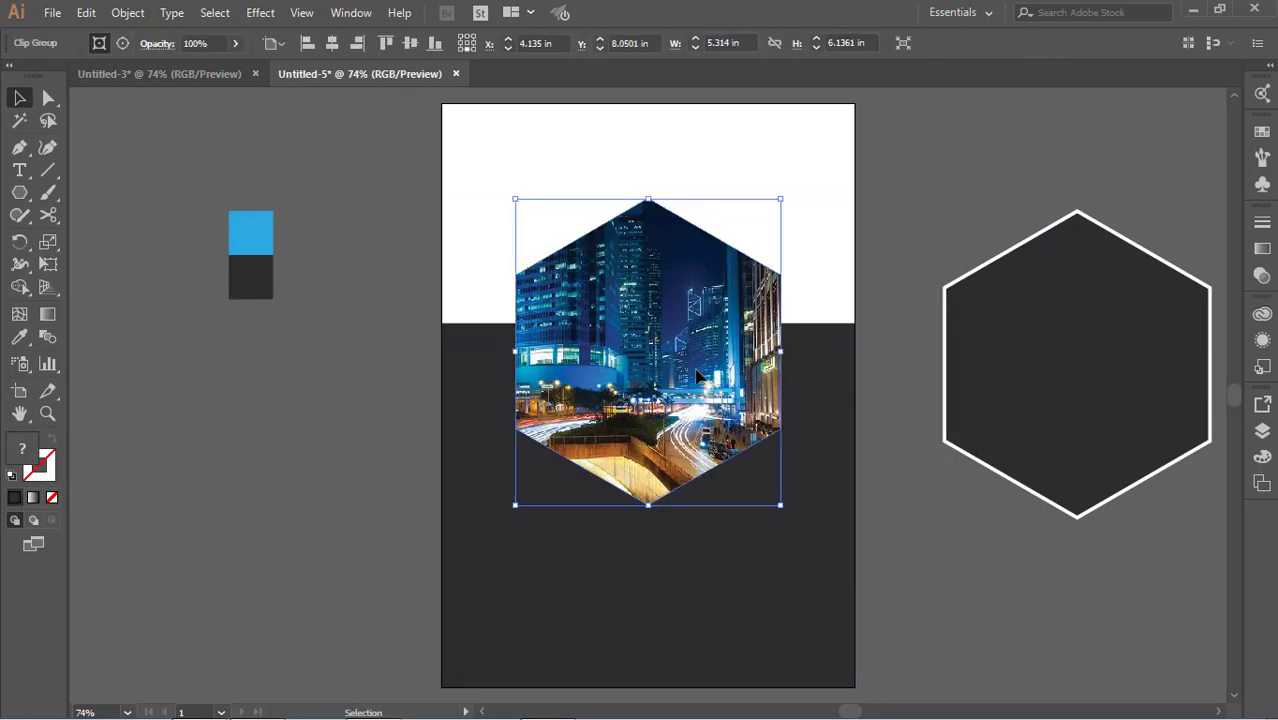
pyautogui.click(120, 43)
pyautogui.click(207, 43)
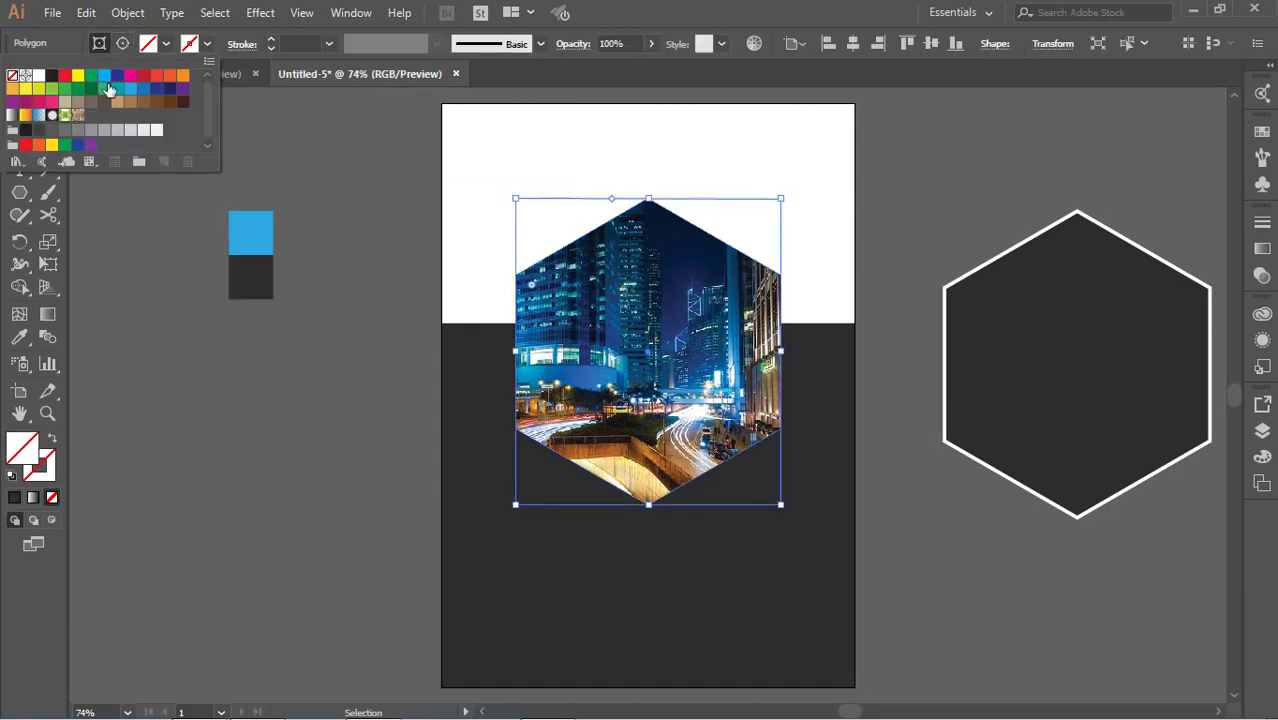
pyautogui.click(39, 77)
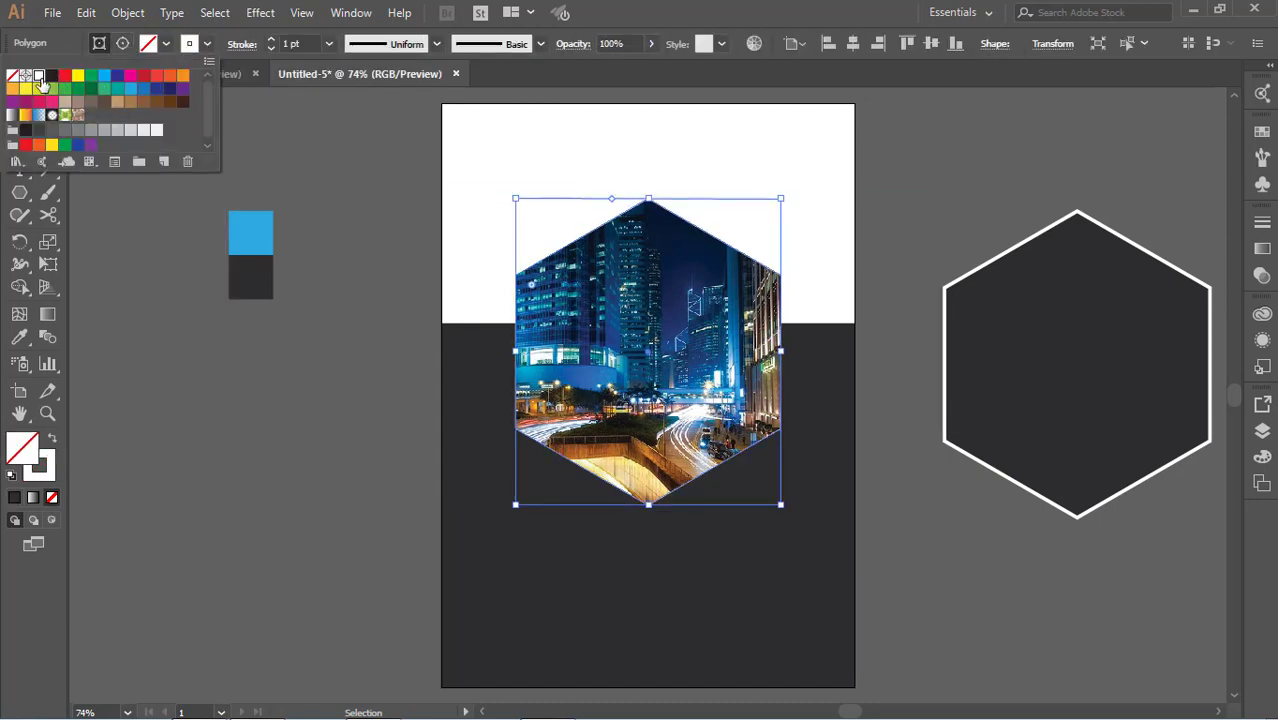
pyautogui.click(328, 43)
pyautogui.click(338, 213)
pyautogui.click(388, 328)
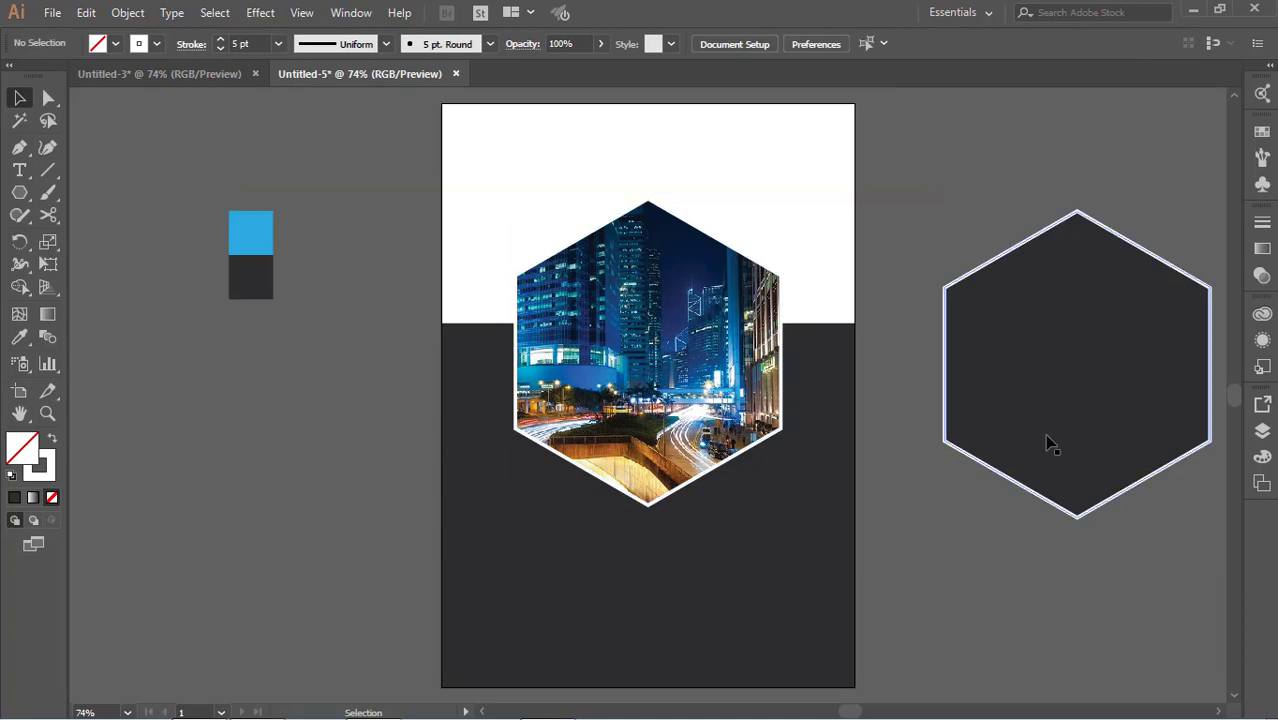
# Move the spare hexagon over the photo, scale it up, and set its fill to None
pyautogui.moveTo(1050, 443); pyautogui.dragTo(618, 432)
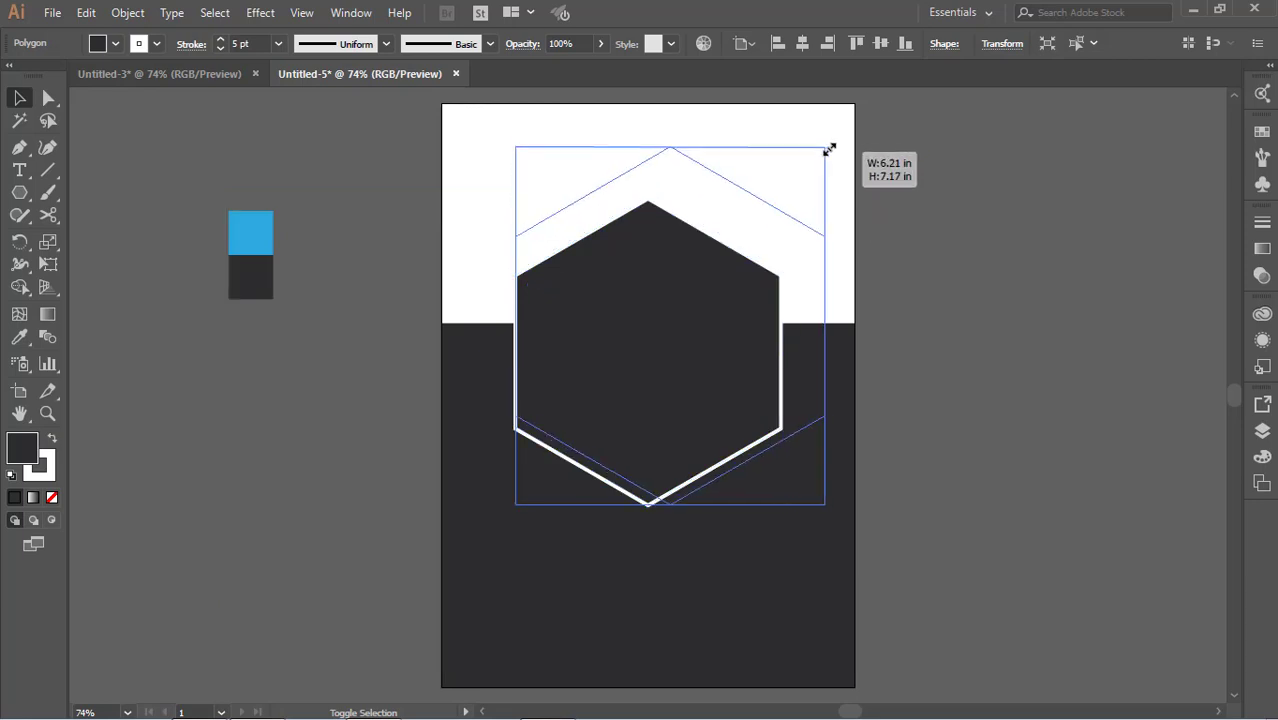
pyautogui.moveTo(785, 197); pyautogui.dragTo(830, 148)
pyautogui.moveTo(791, 297); pyautogui.dragTo(771, 305)
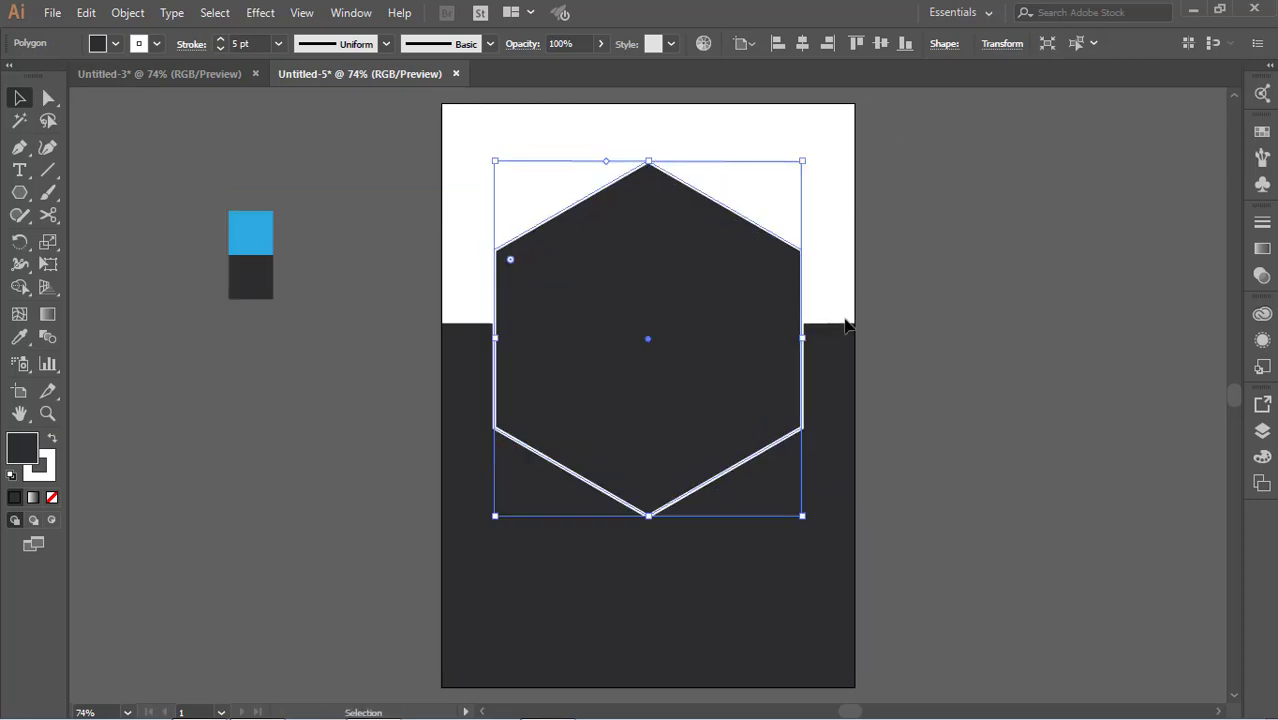
pyautogui.click(99, 40)
pyautogui.click(13, 76)
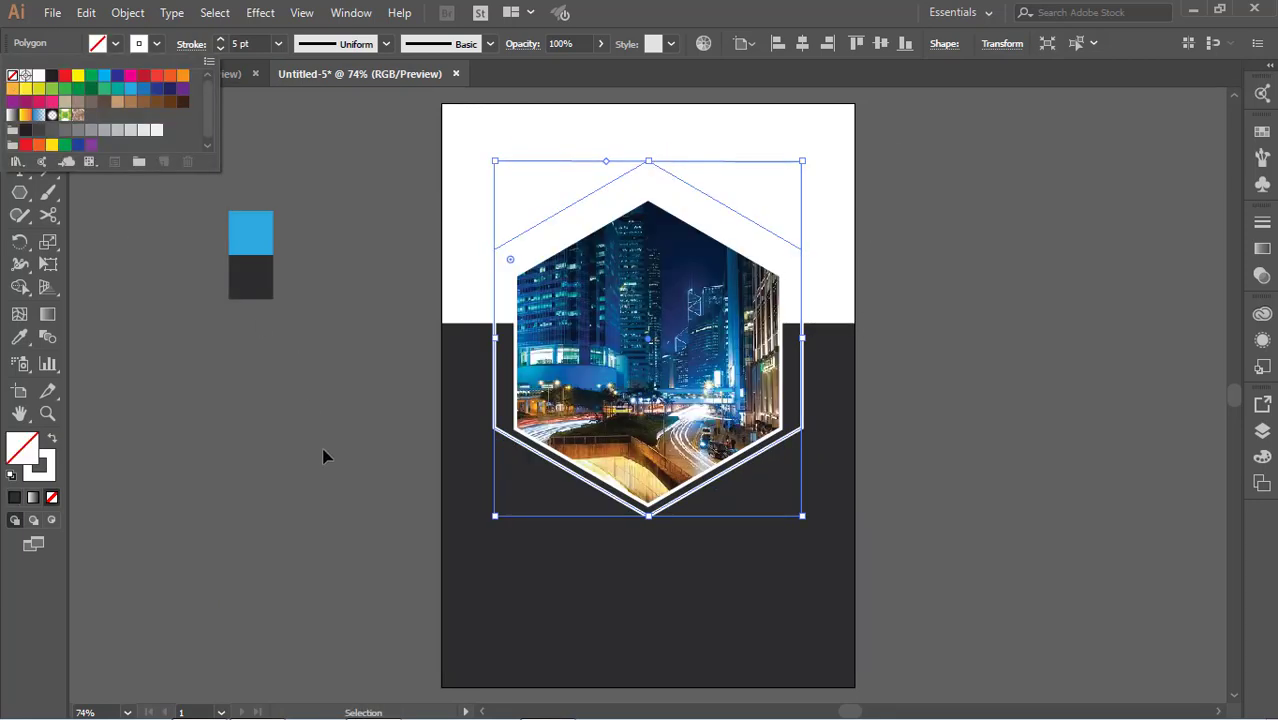
# Nudge and slightly shrink the outer hexagon to centre it around the photo
pyautogui.press('Down')
pyautogui.press('Down')
pyautogui.press('Down')
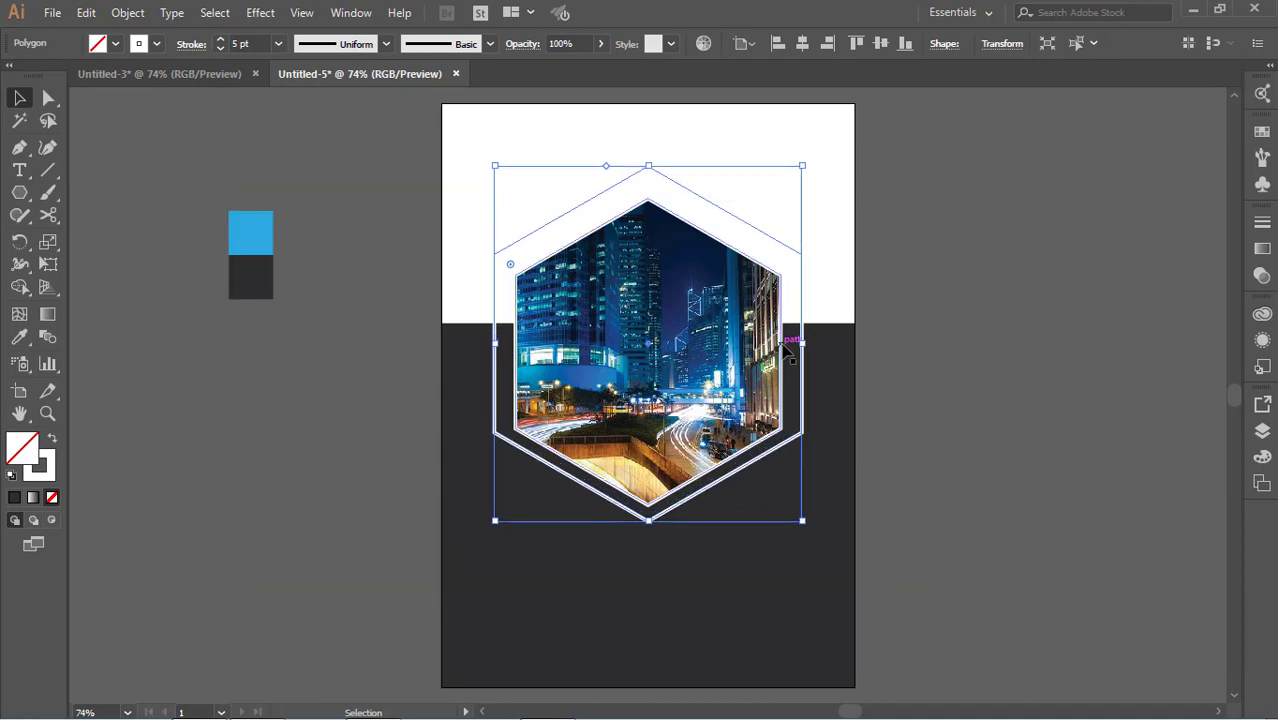
pyautogui.press('Down')
pyautogui.press('Down')
pyautogui.press('Down')
pyautogui.press('Down')
pyautogui.press('Down')
pyautogui.press('Down')
pyautogui.press('Down')
pyautogui.press('Down')
pyautogui.press('Down')
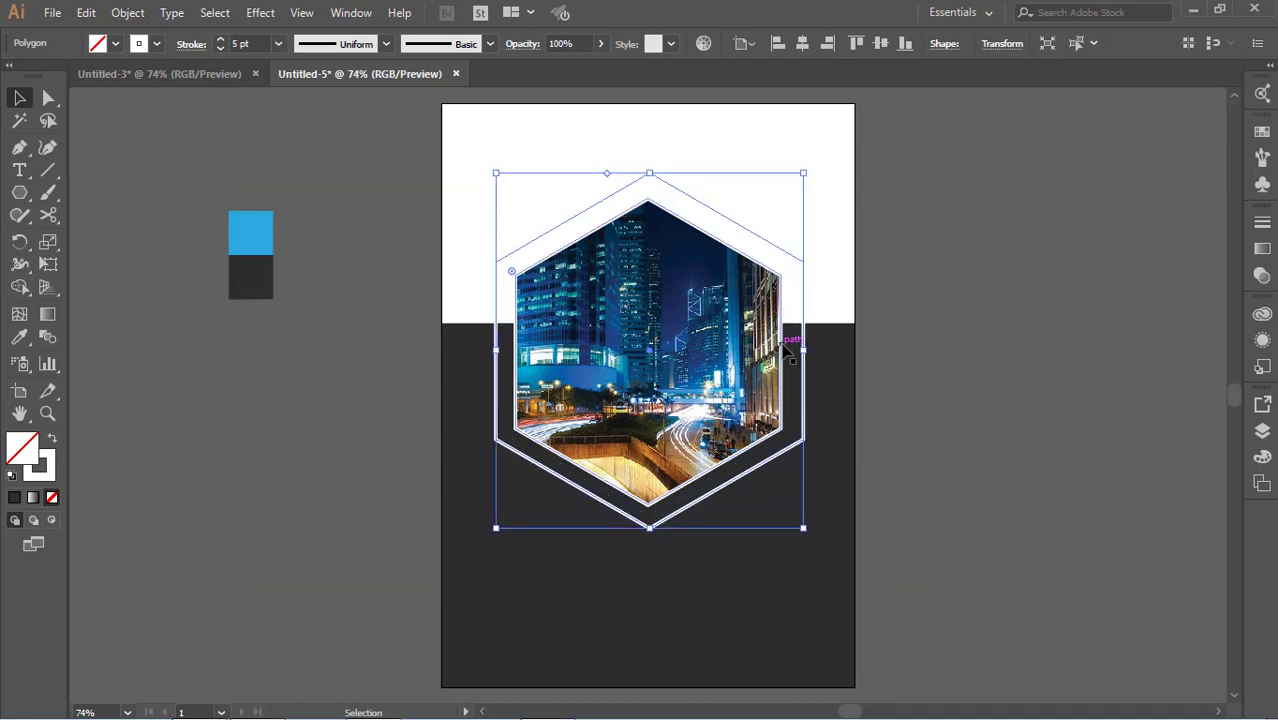
pyautogui.press('Right')
pyautogui.press('Up')
pyautogui.press('Down')
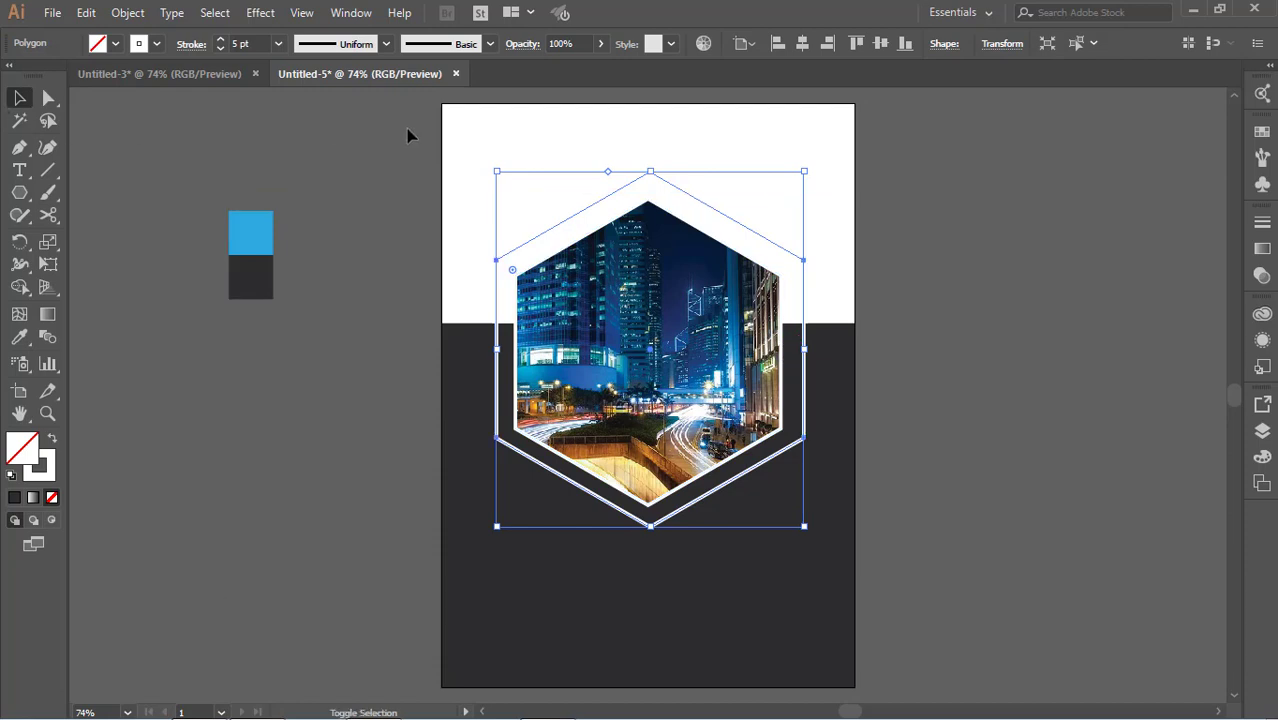
pyautogui.moveTo(498, 172); pyautogui.dragTo(502, 178)
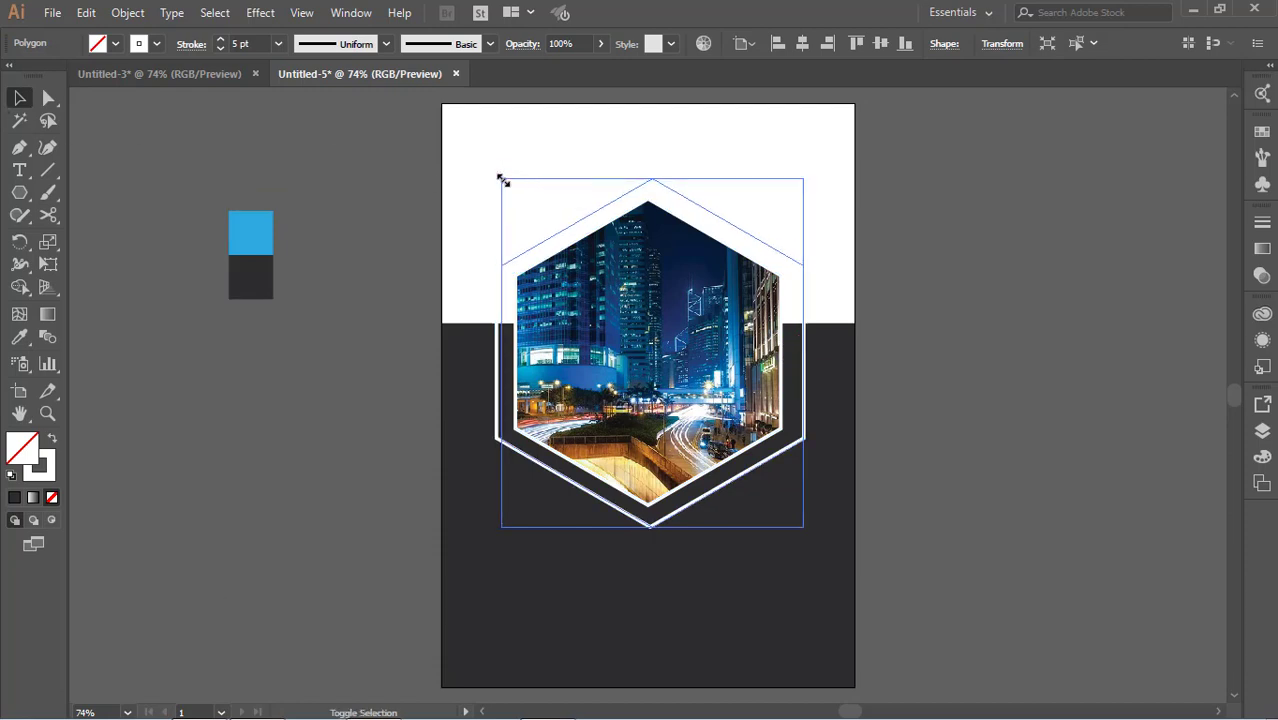
pyautogui.press('Left')
pyautogui.press('Left')
pyautogui.press('Left')
pyautogui.press('Left')
pyautogui.press('Up')
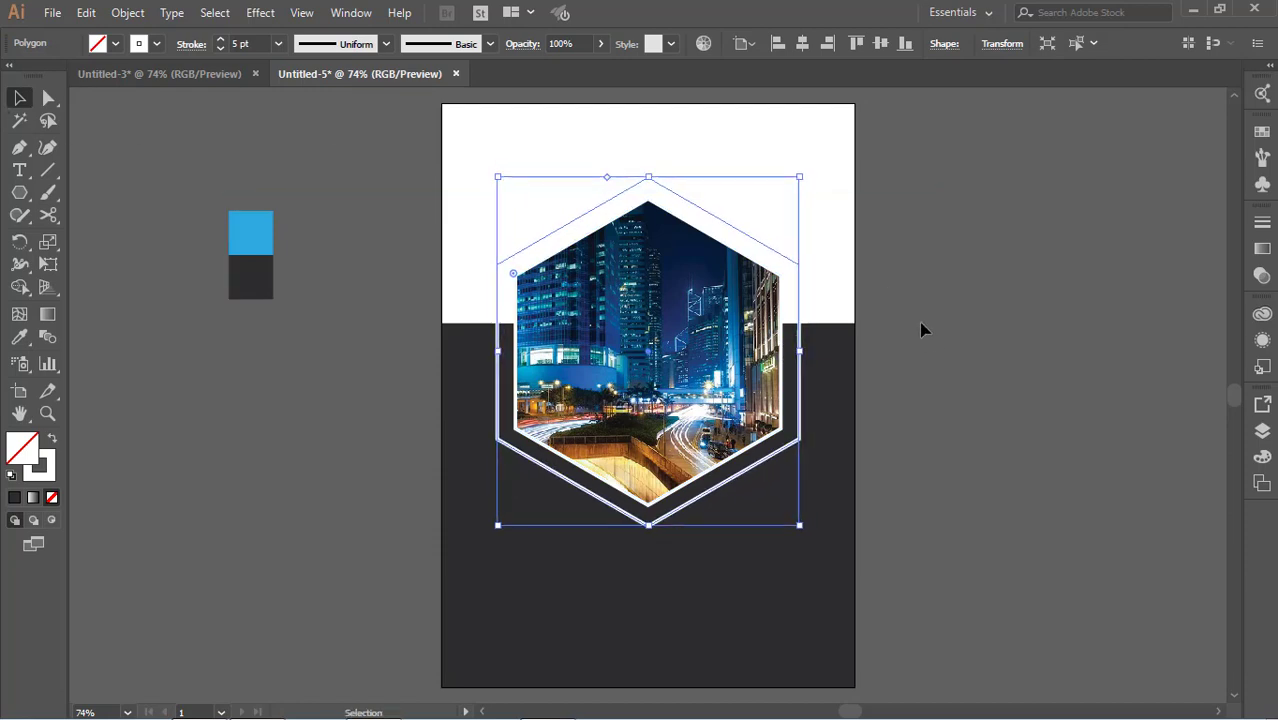
pyautogui.press('Left')
pyautogui.press('Left')
pyautogui.press('Left')
pyautogui.press('Left')
pyautogui.press('Right')
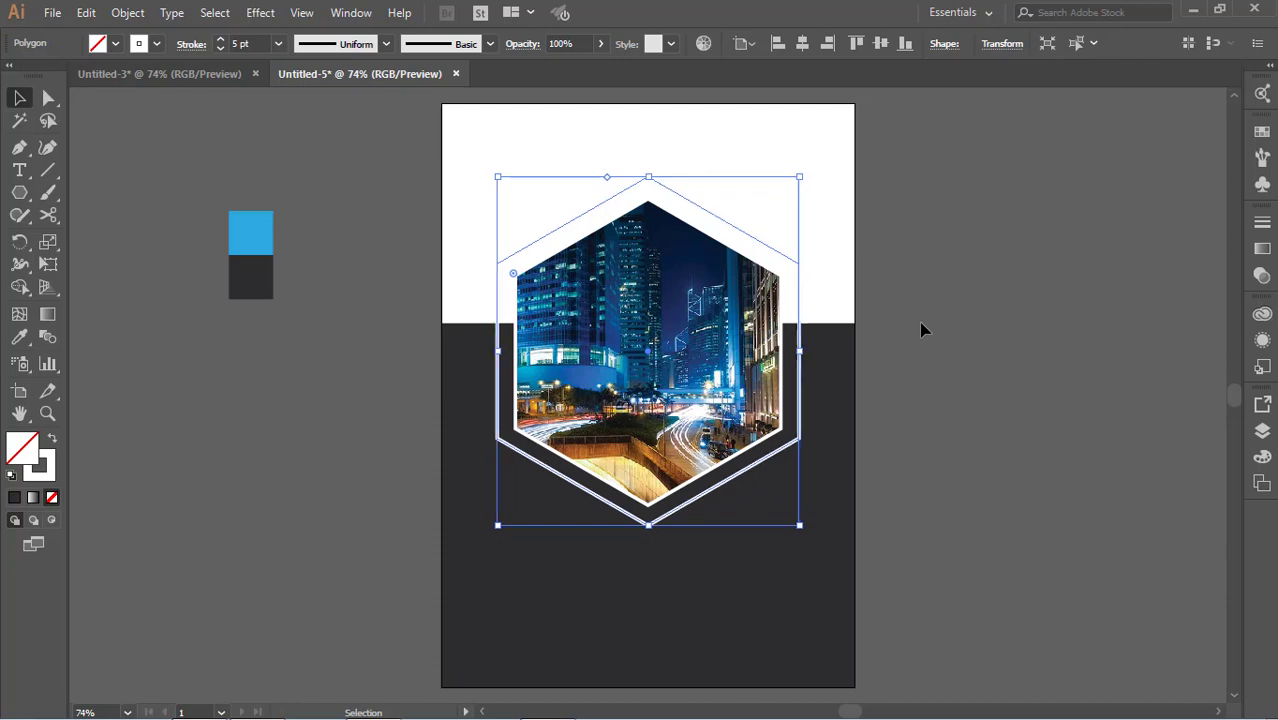
pyautogui.click(157, 43)
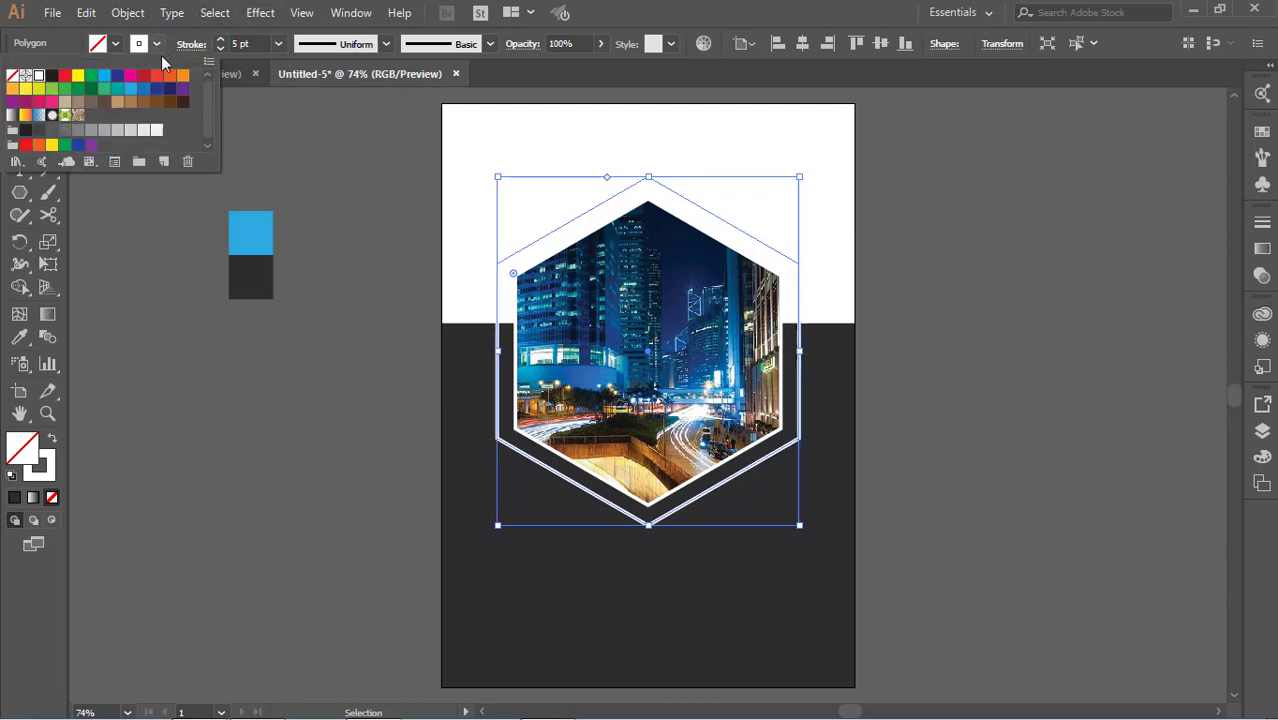
# Make the outer hexagon's stroke blue at 20 pt and nudge it down slightly
pyautogui.click(105, 80)
pyautogui.click(277, 44)
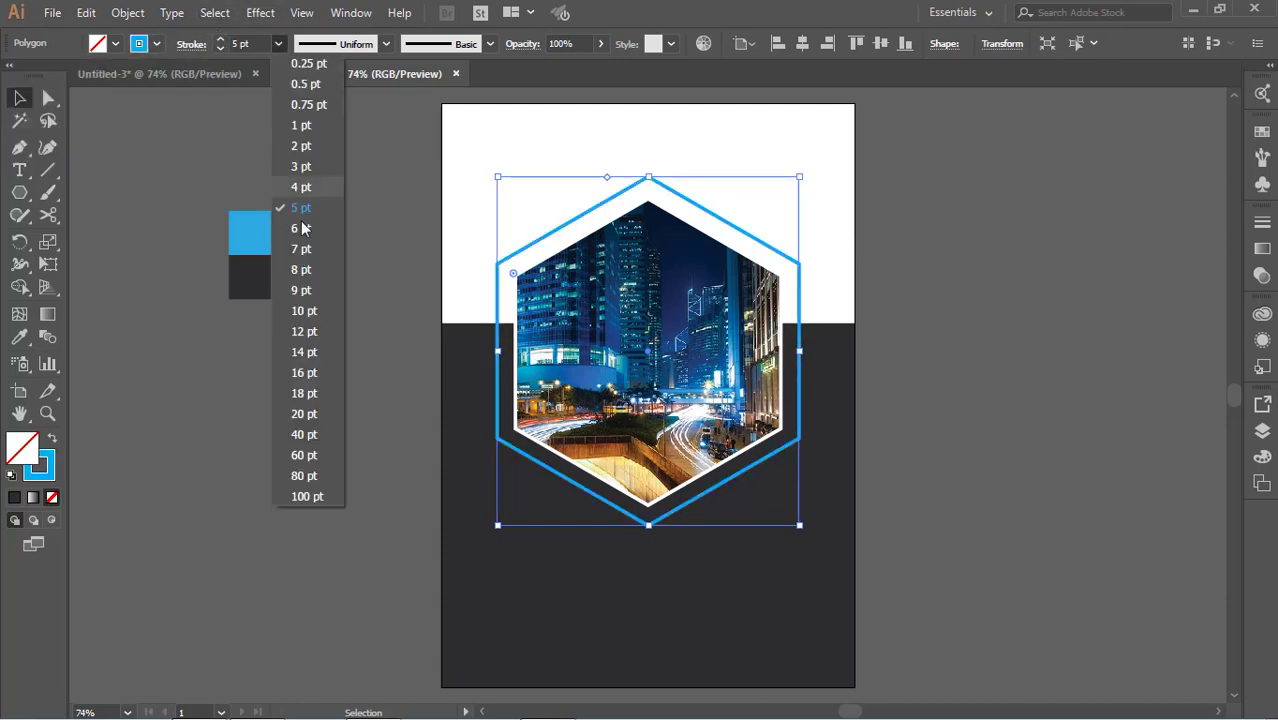
pyautogui.click(306, 316)
pyautogui.click(281, 45)
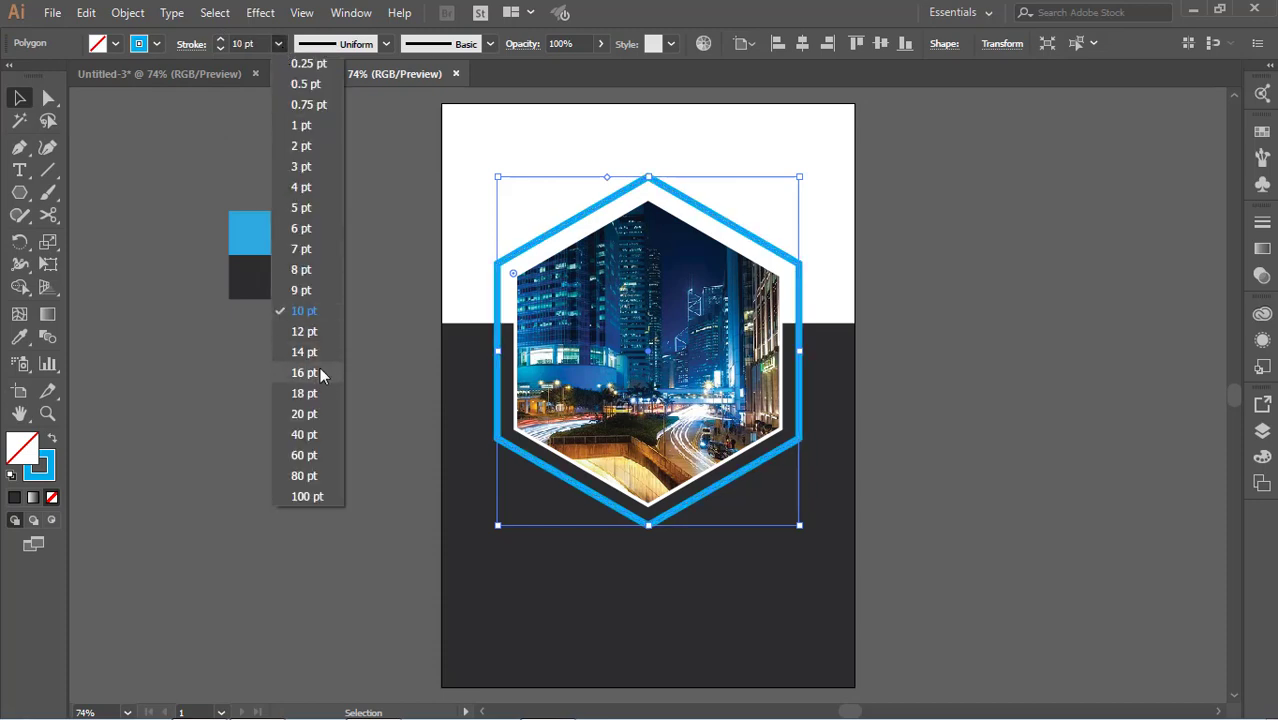
pyautogui.click(312, 413)
pyautogui.click(1001, 462)
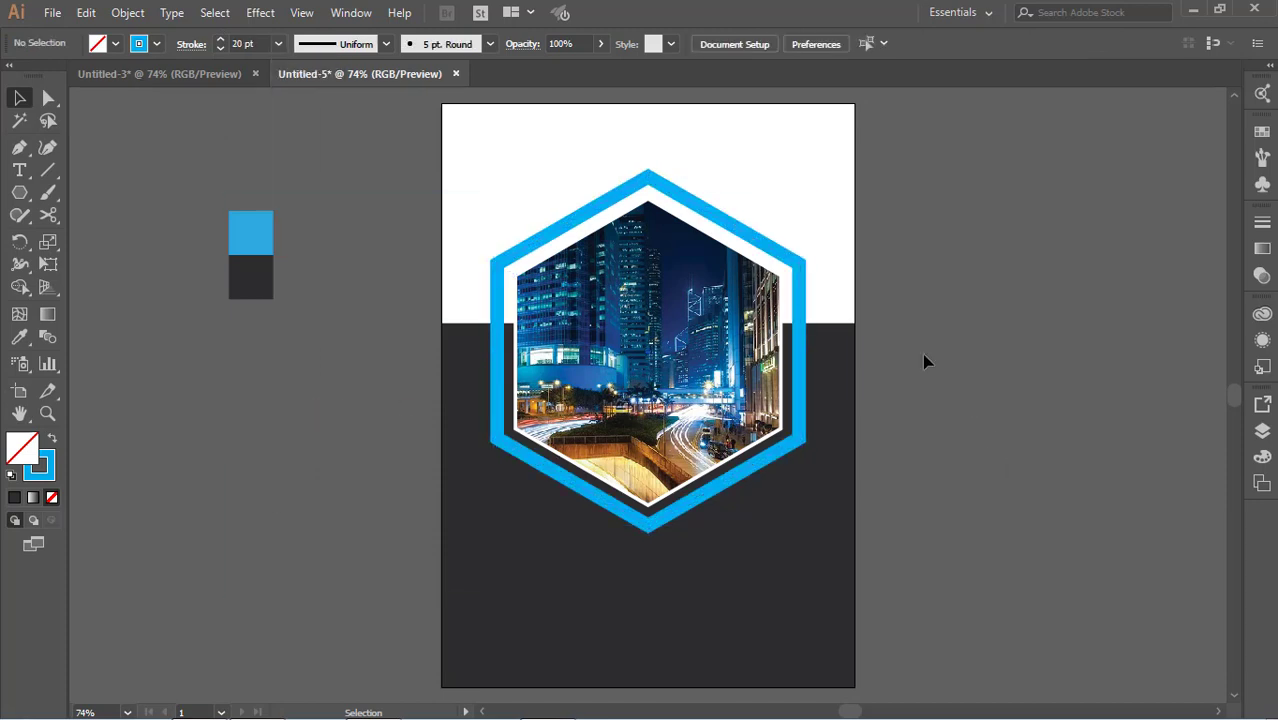
pyautogui.click(801, 285)
pyautogui.press('Down')
pyautogui.press('Down')
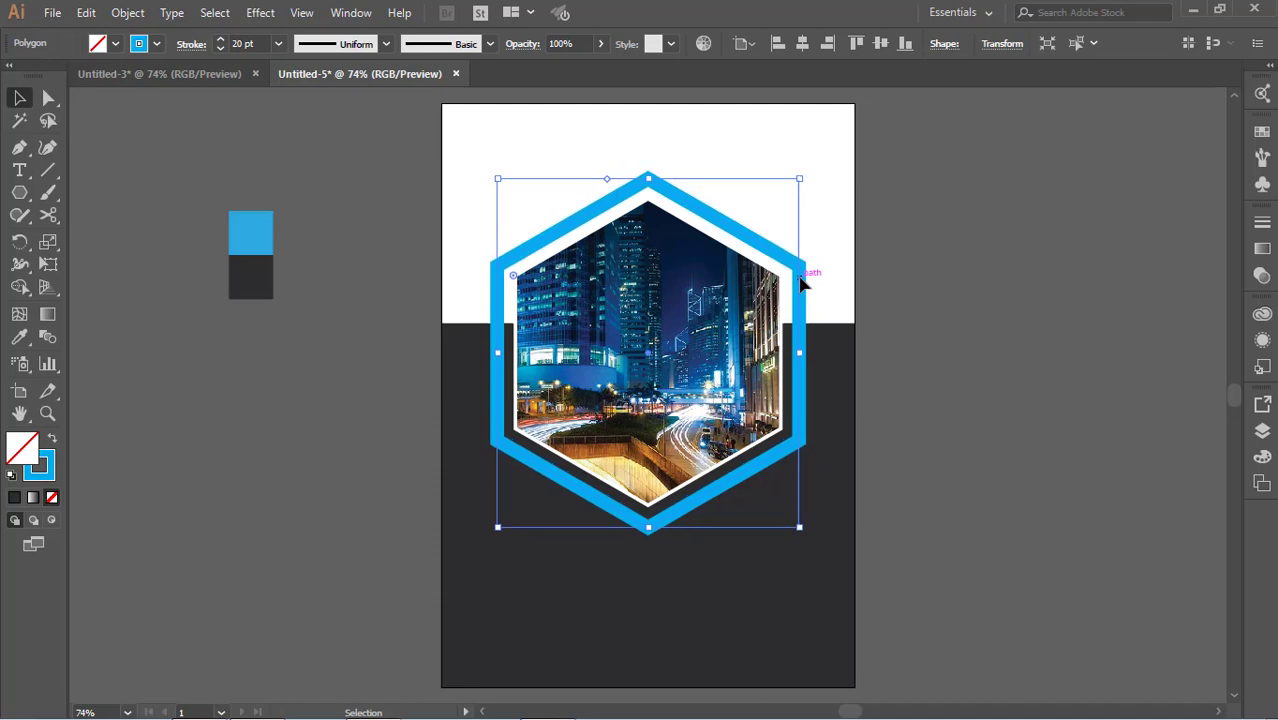
pyautogui.press('Down')
pyautogui.press('Down')
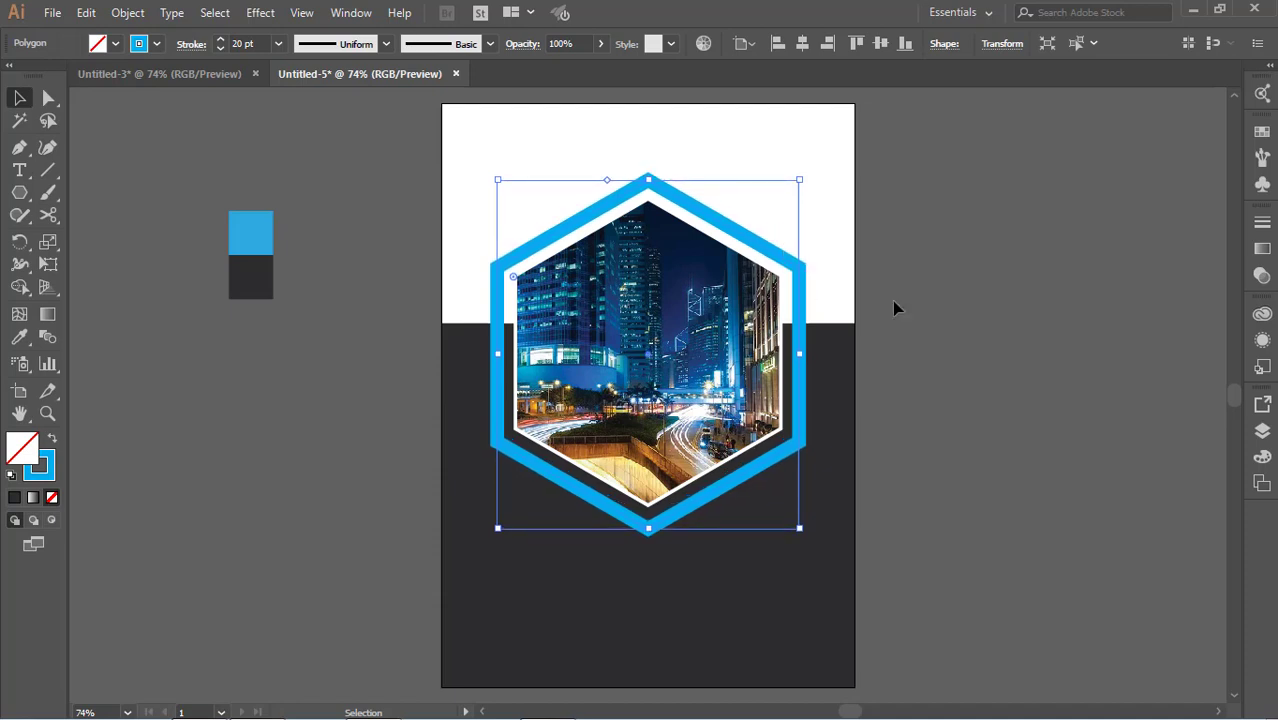
pyautogui.click(894, 308)
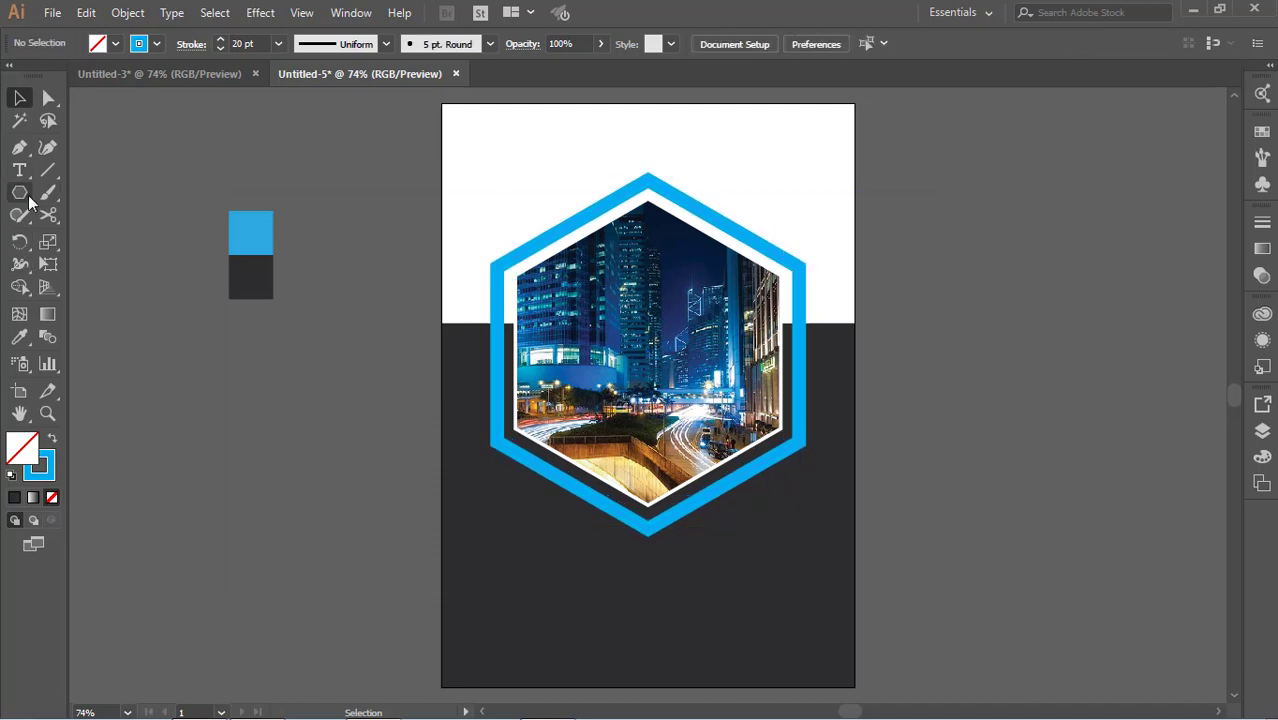
pyautogui.moveTo(20, 192); pyautogui.dragTo(100, 111)
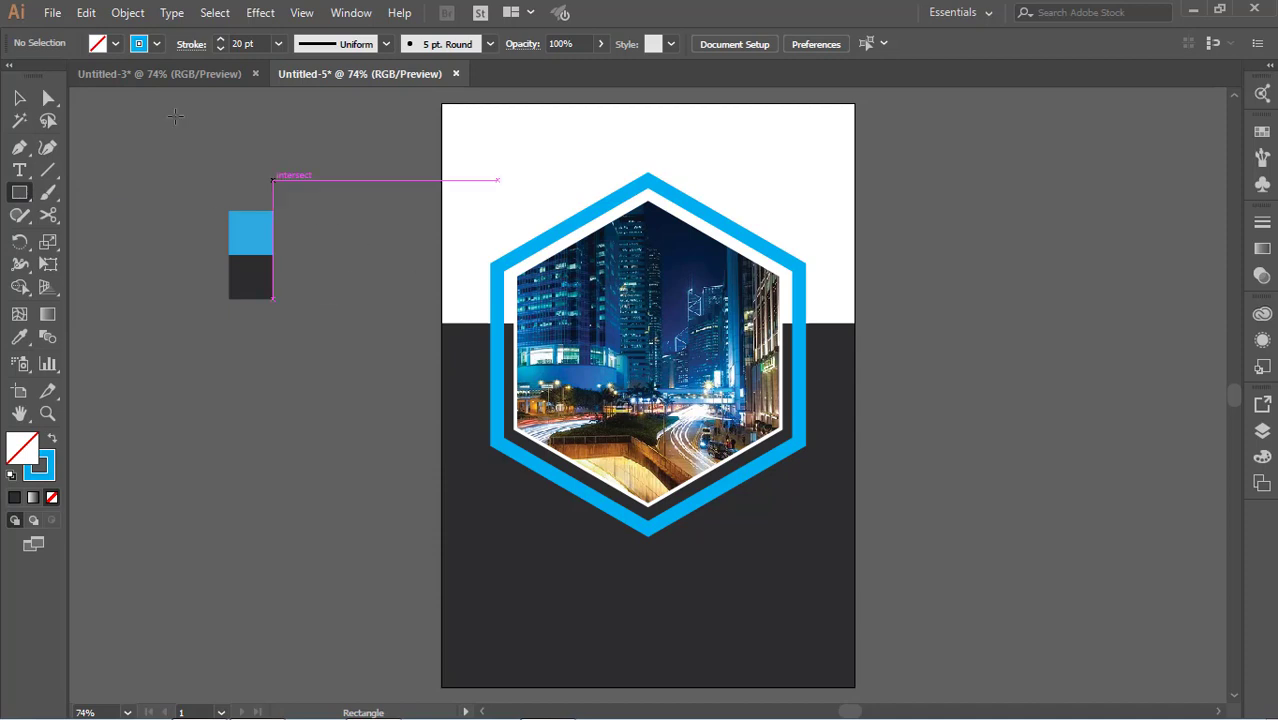
# Draw a tall cyan-filled rectangle with a 0.25 pt stroke beside the page
pyautogui.click(279, 44)
pyautogui.click(297, 65)
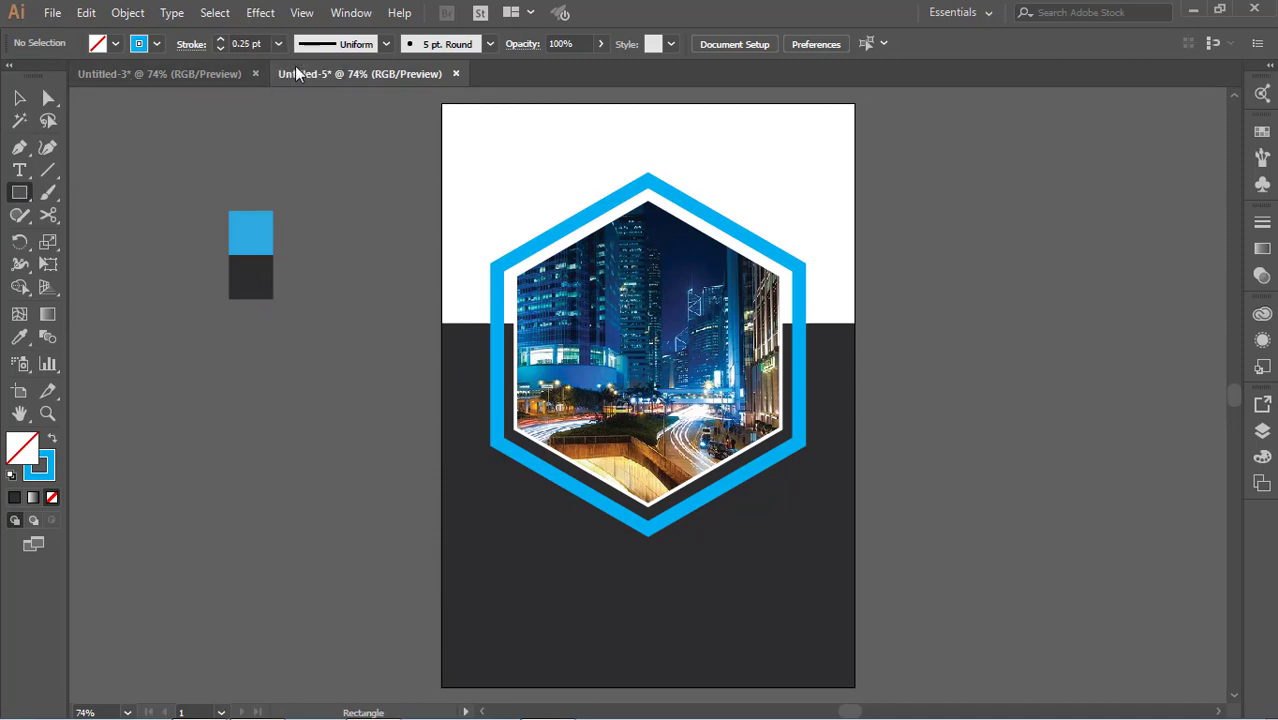
pyautogui.click(116, 44)
pyautogui.click(104, 76)
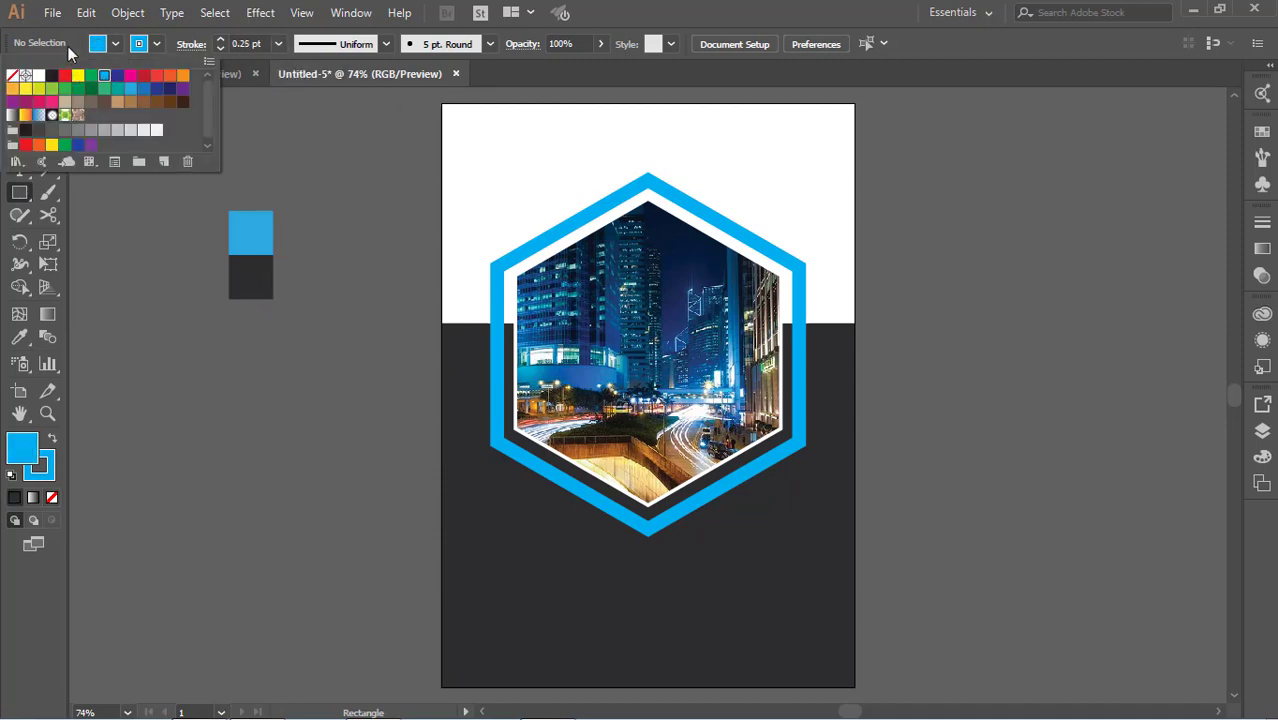
pyautogui.moveTo(175, 217); pyautogui.dragTo(189, 563)
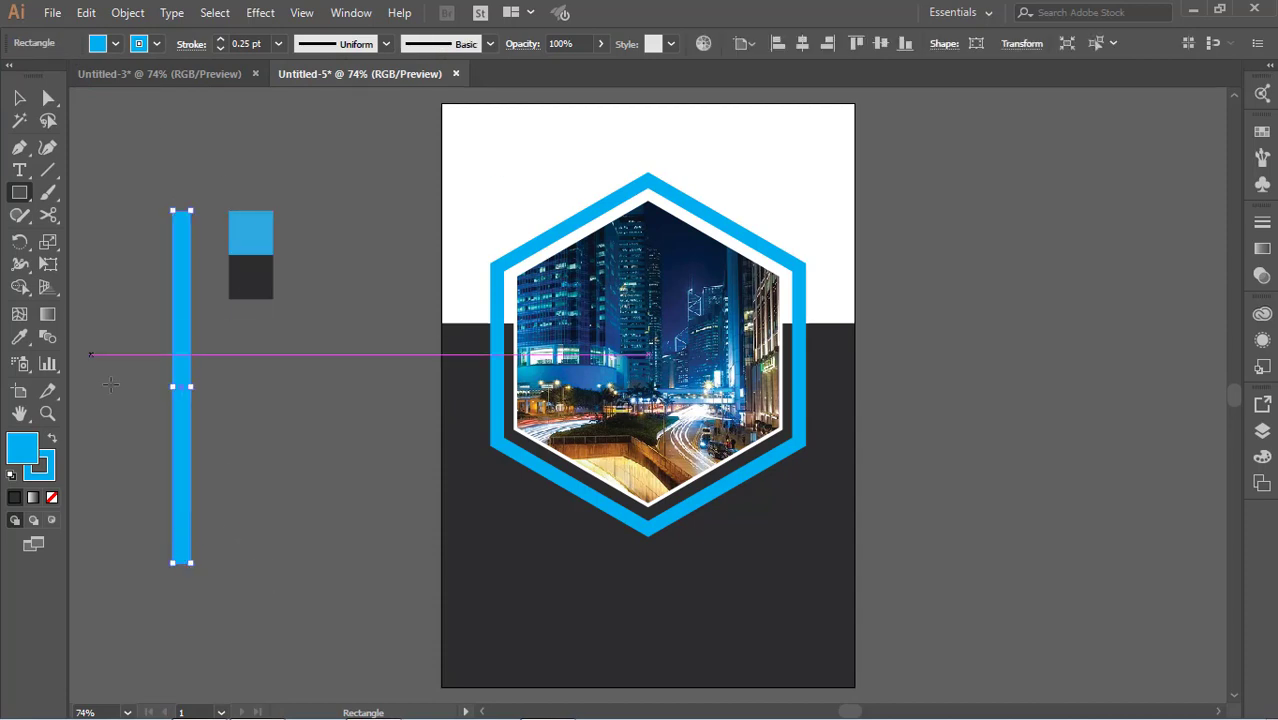
# Place a copy of the cyan bar on the page and make it much thinner
pyautogui.press('v')
pyautogui.click(121, 265)
pyautogui.moveTo(186, 300); pyautogui.dragTo(498, 219)
pyautogui.moveTo(483, 310); pyautogui.dragTo(493, 306)
pyautogui.hotkey('ctrl', 'z')
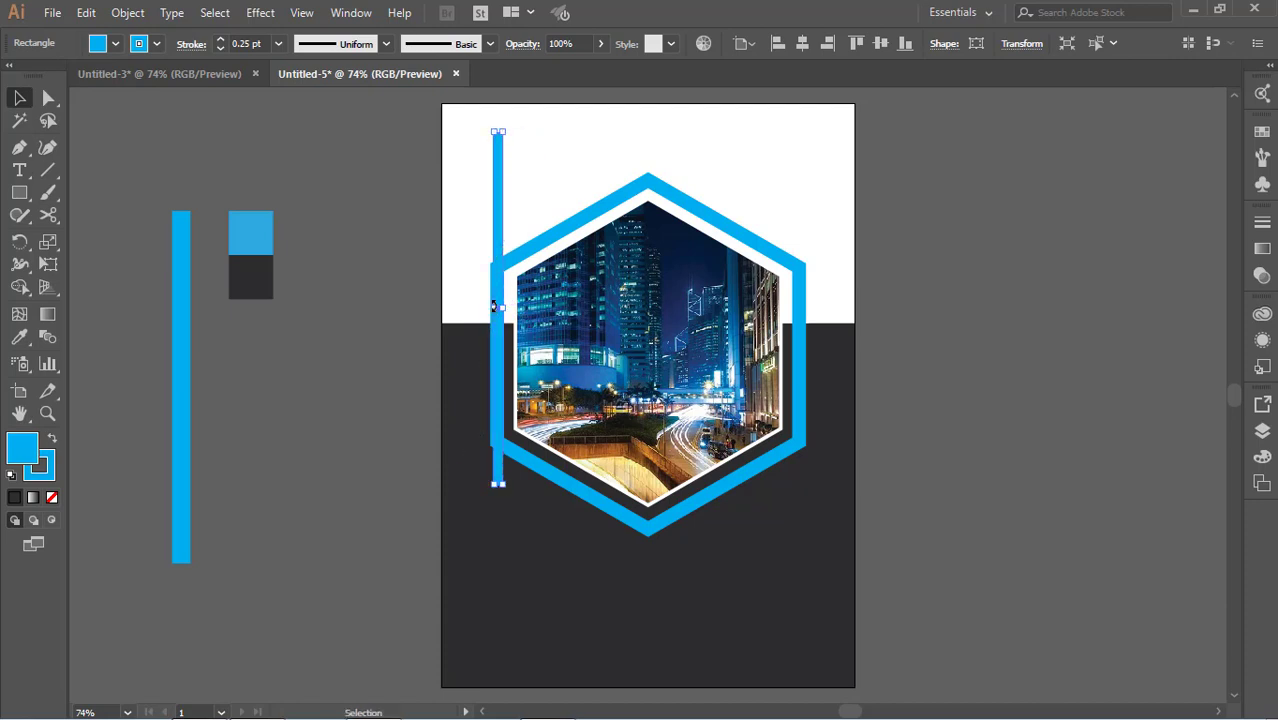
# Adjust the thin bar's width, move it over the photo, and angle it near the hexagon's top
pyautogui.moveTo(493, 311); pyautogui.dragTo(489, 312)
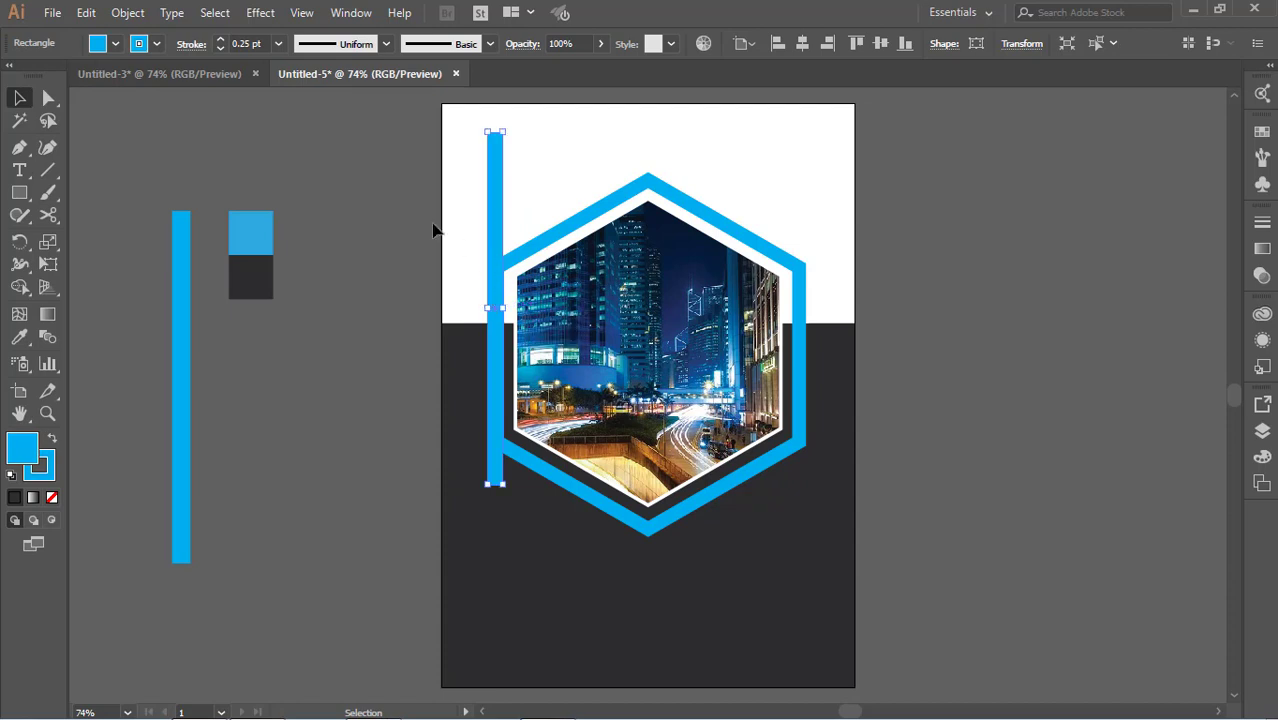
pyautogui.moveTo(503, 220); pyautogui.dragTo(594, 210)
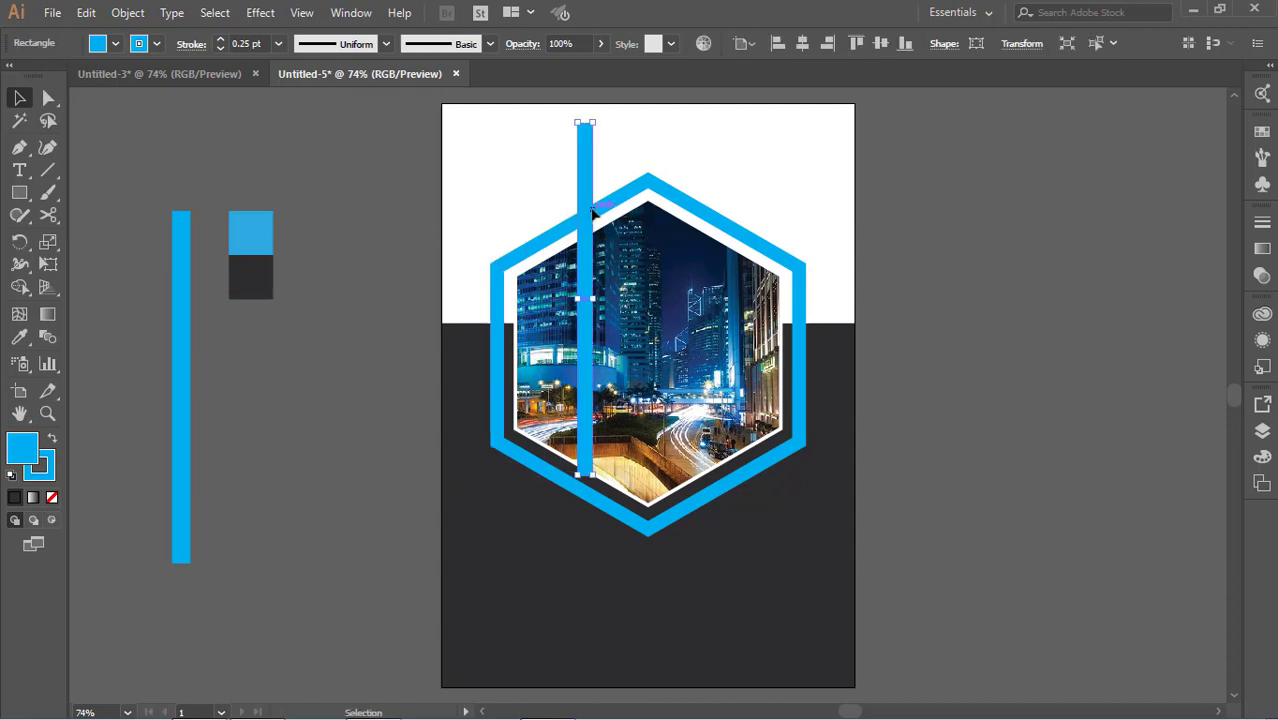
pyautogui.moveTo(601, 119)
pyautogui.mouseDown()
pyautogui.moveTo(740, 192)
pyautogui.moveTo(816, 317)
pyautogui.mouseUp()
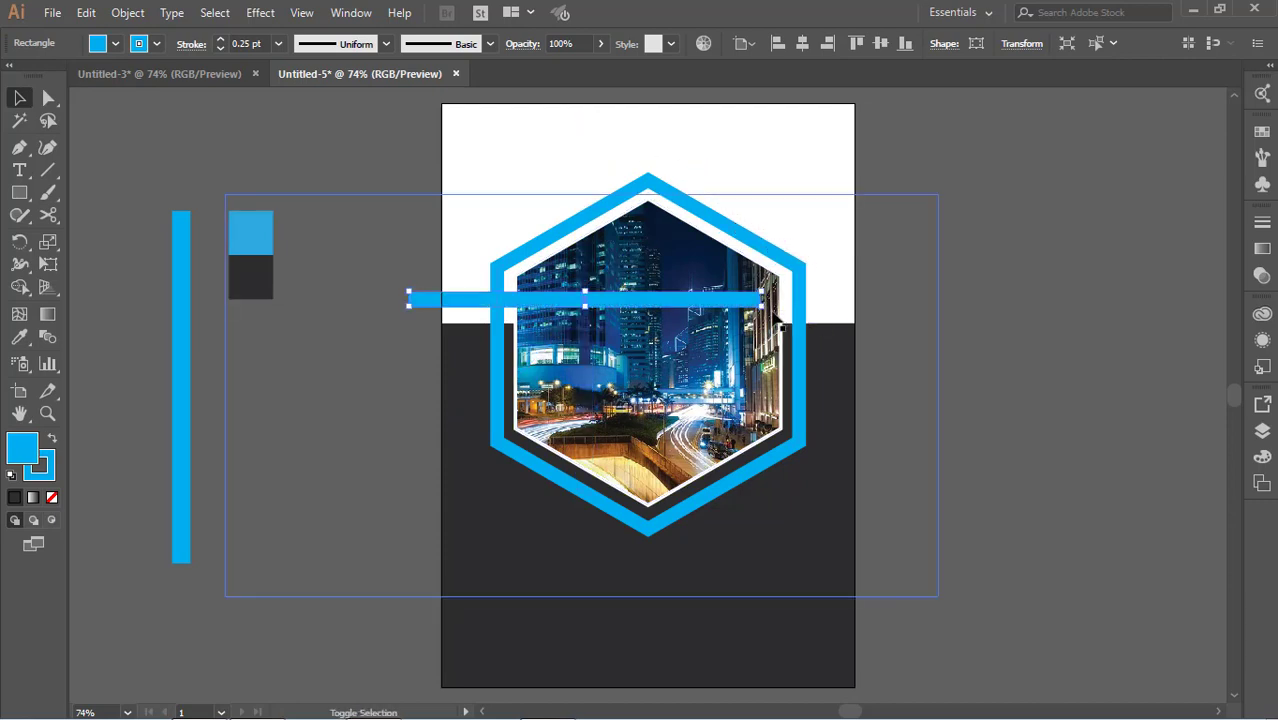
pyautogui.click(970, 308)
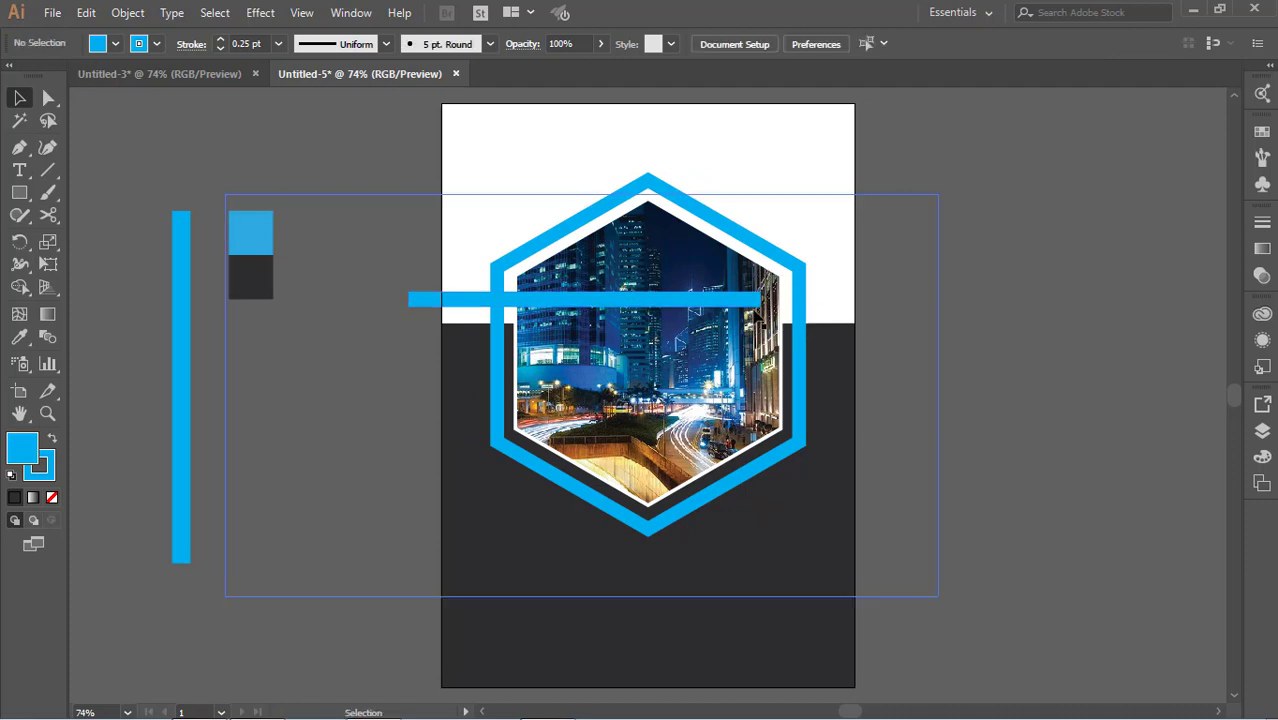
pyautogui.moveTo(741, 304); pyautogui.dragTo(787, 185)
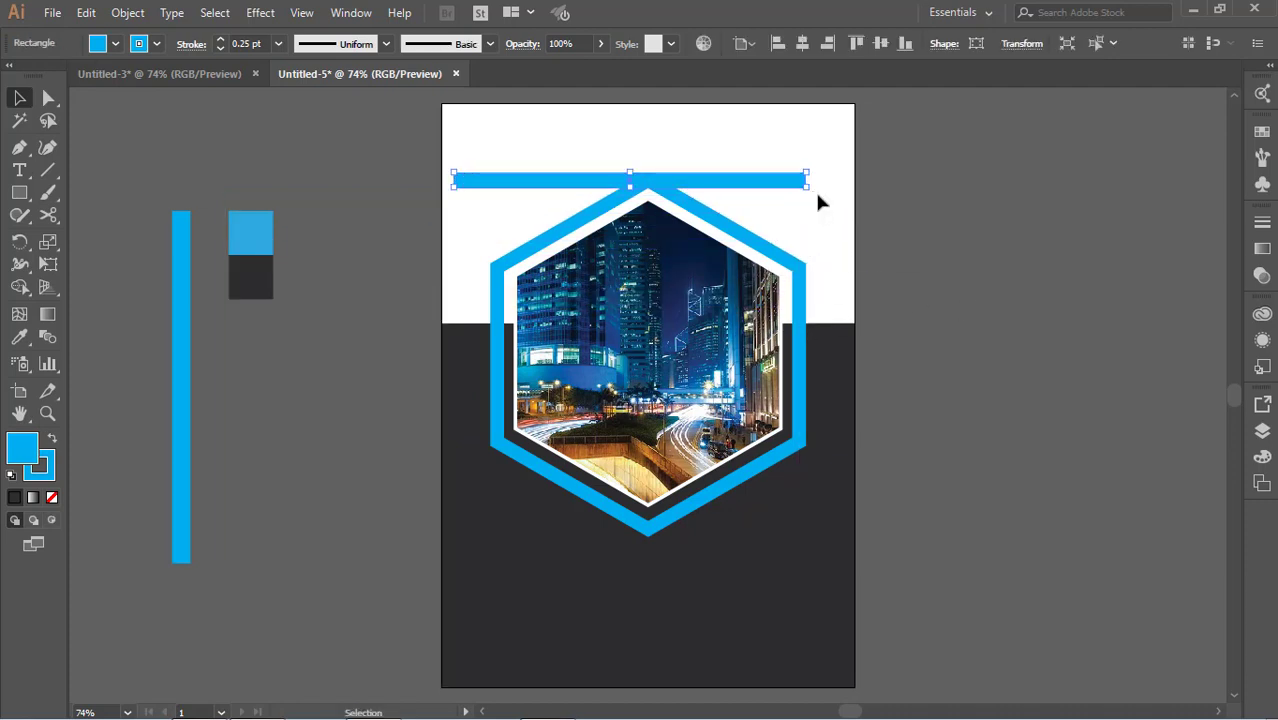
pyautogui.moveTo(817, 192)
pyautogui.mouseDown()
pyautogui.moveTo(836, 130)
pyautogui.moveTo(834, 154)
pyautogui.mouseUp()
pyautogui.click(849, 283)
# Nudge the angled cyan bar to the right and up
pyautogui.click(765, 172)
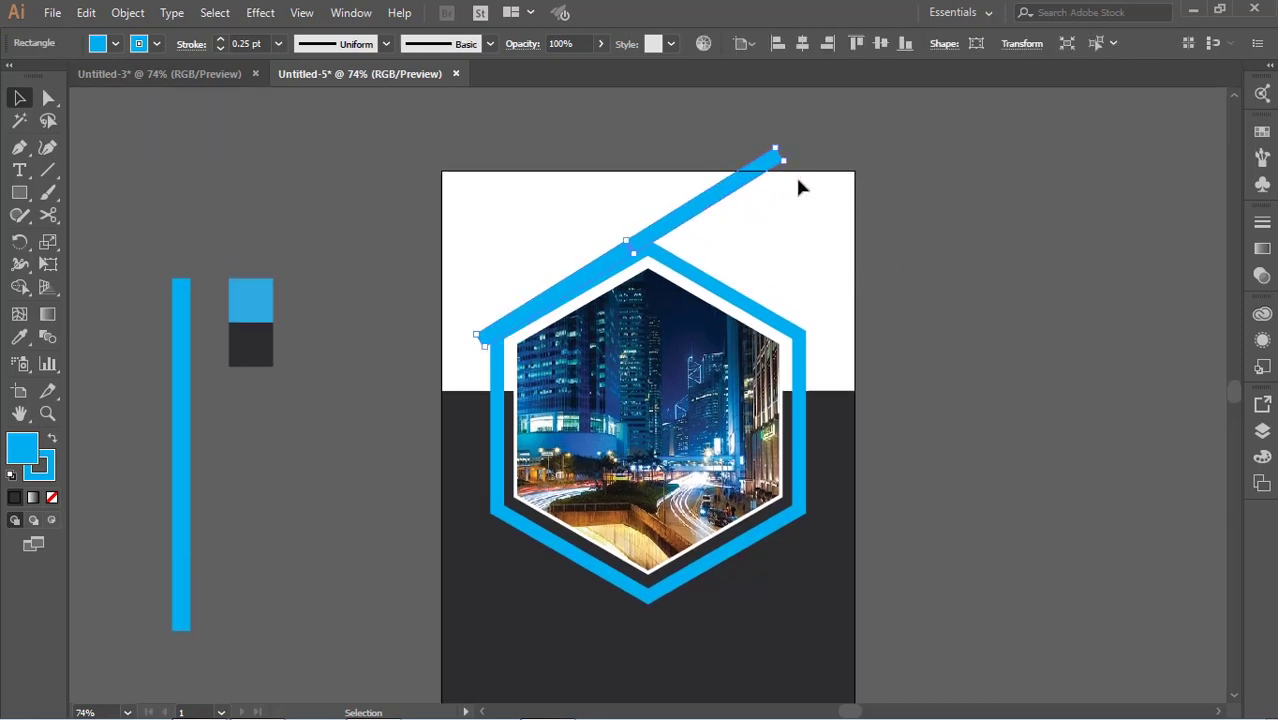
pyautogui.press('Right')
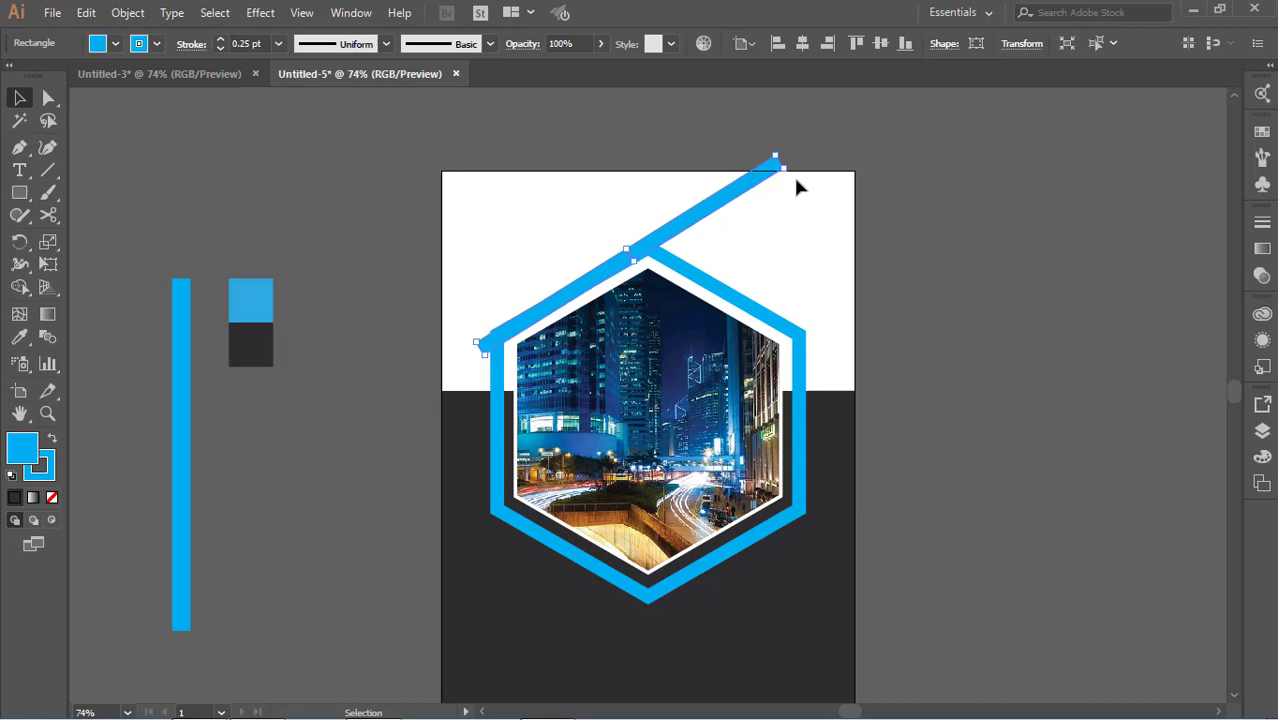
pyautogui.press('Right')
pyautogui.press('Right')
pyautogui.press('Right')
pyautogui.press('Right')
pyautogui.press('Right')
pyautogui.press('Right')
pyautogui.press('Up')
pyautogui.press('Up')
pyautogui.press('Right')
pyautogui.press('Right')
pyautogui.press('Right')
pyautogui.press('Right')
pyautogui.press('Up')
pyautogui.press('Up')
pyautogui.press('Right')
pyautogui.press('Right')
pyautogui.press('Up')
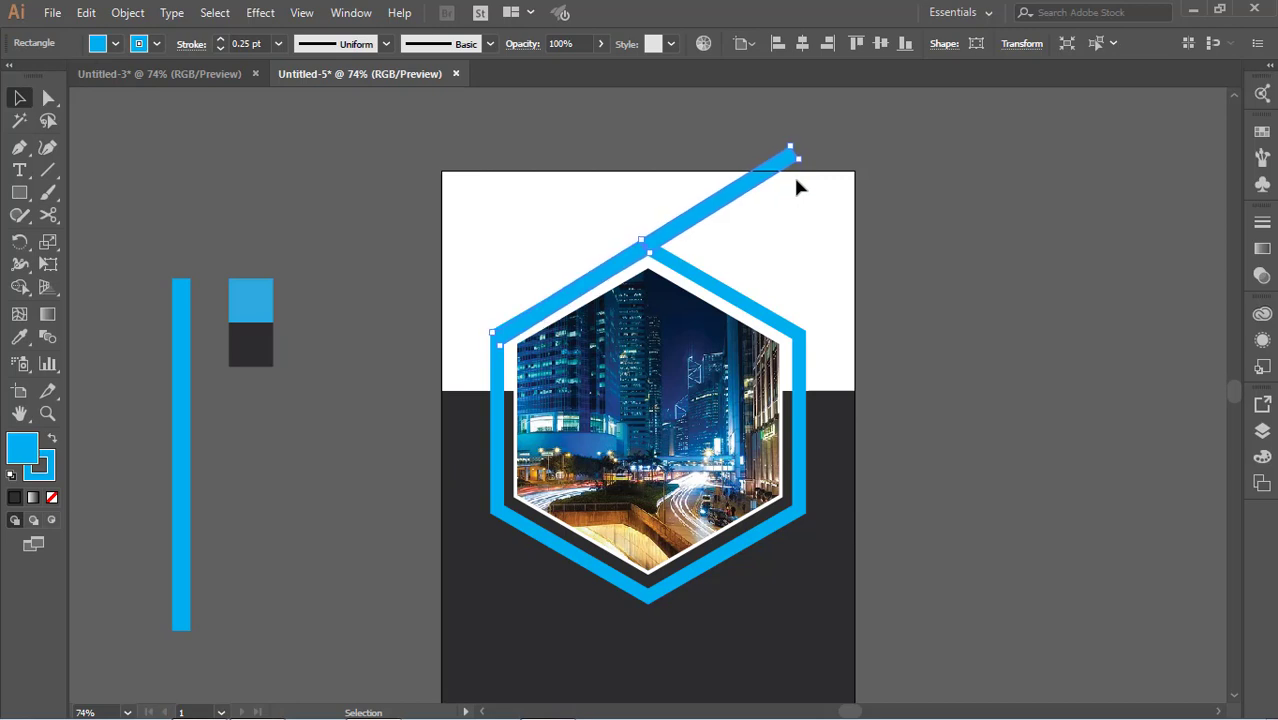
pyautogui.press('Right')
pyautogui.press('Up')
pyautogui.press('Up')
# Rotate the bar to about 300° and move it off the page to the right
pyautogui.moveTo(808, 157); pyautogui.dragTo(812, 160)
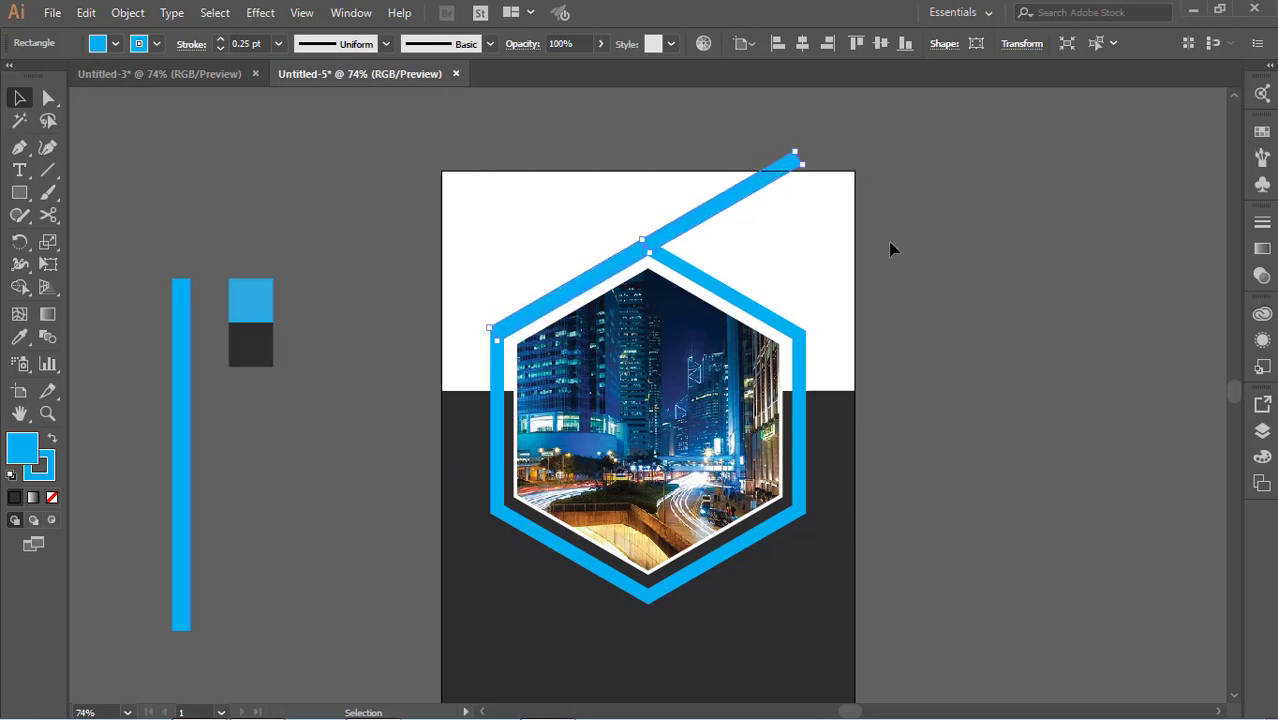
pyautogui.click(907, 263)
pyautogui.moveTo(748, 194); pyautogui.dragTo(1122, 193)
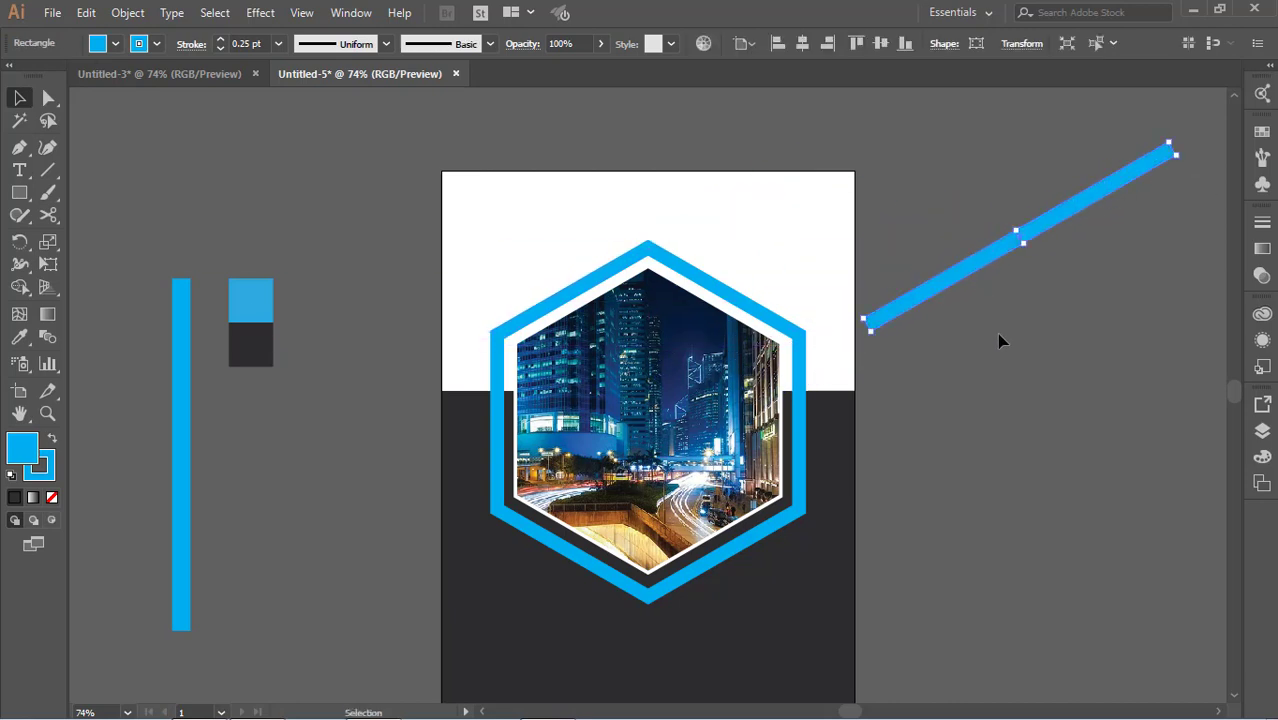
pyautogui.click(195, 370)
pyautogui.click(27, 195)
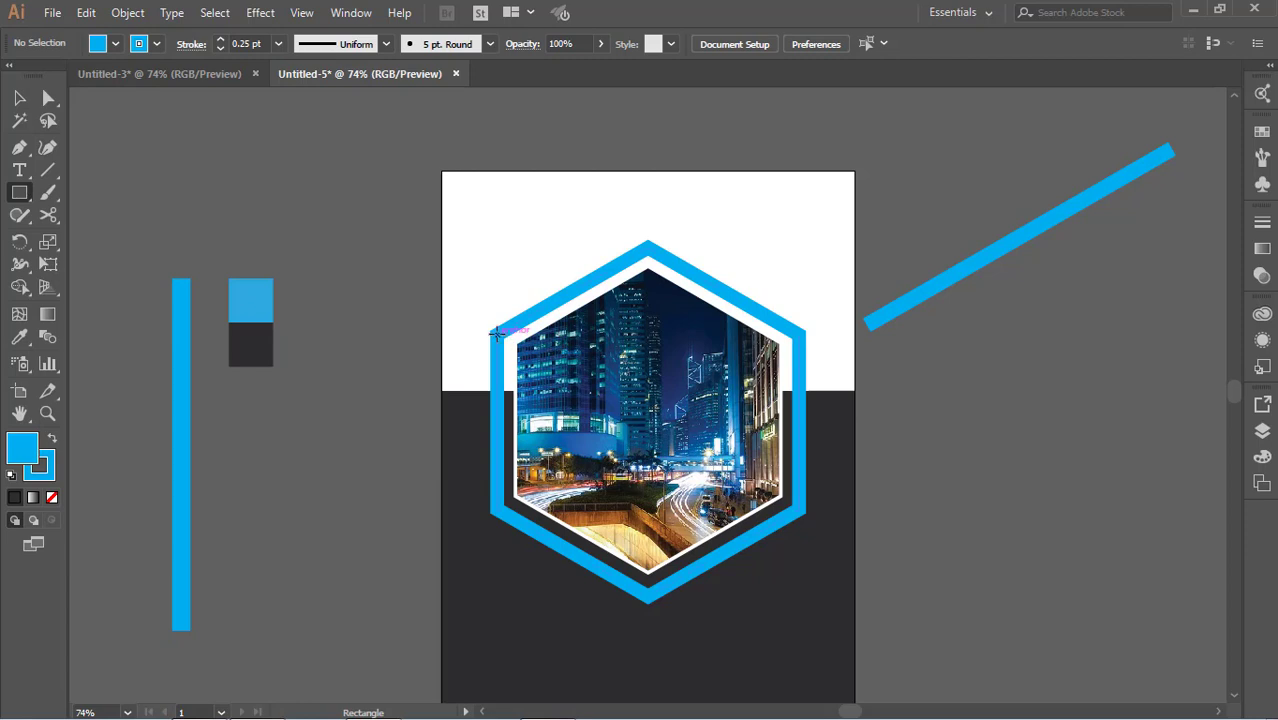
# Draw a thin tall rectangle, move it left of the page, and delete the old diagonal bar
pyautogui.moveTo(488, 343); pyautogui.dragTo(503, 510)
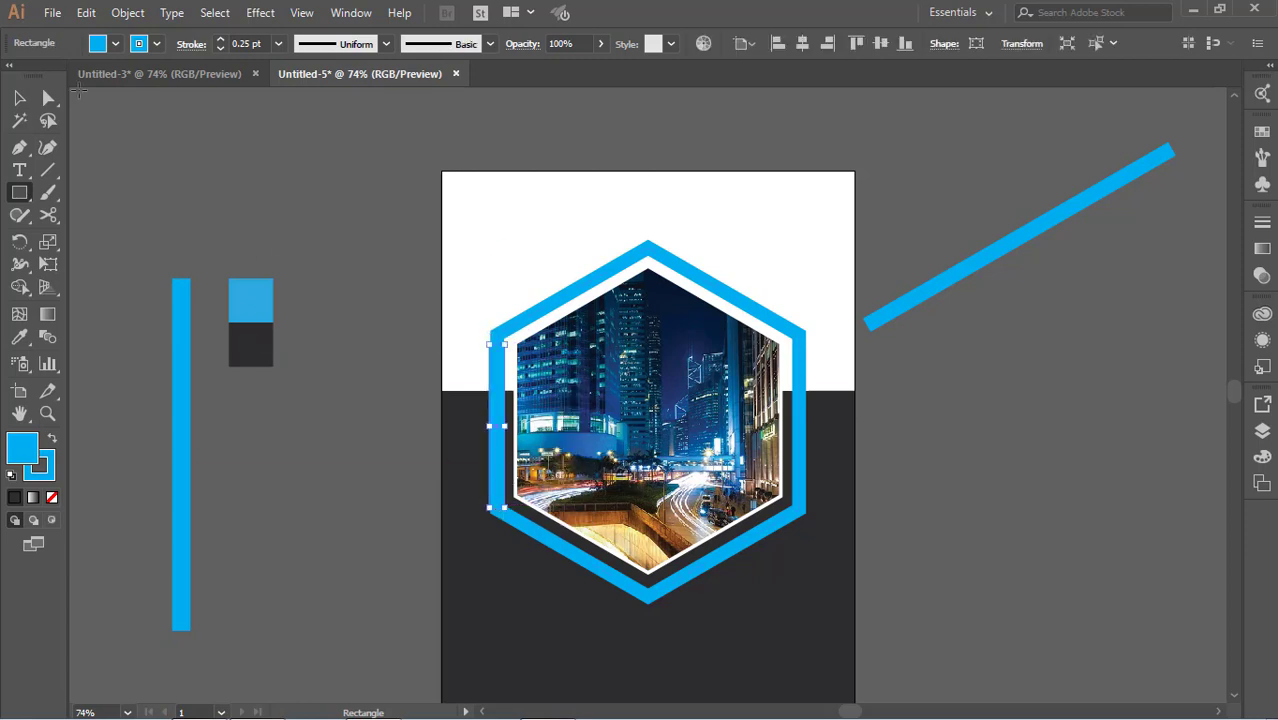
pyautogui.click(19, 97)
pyautogui.click(292, 205)
pyautogui.moveTo(495, 450); pyautogui.dragTo(375, 368)
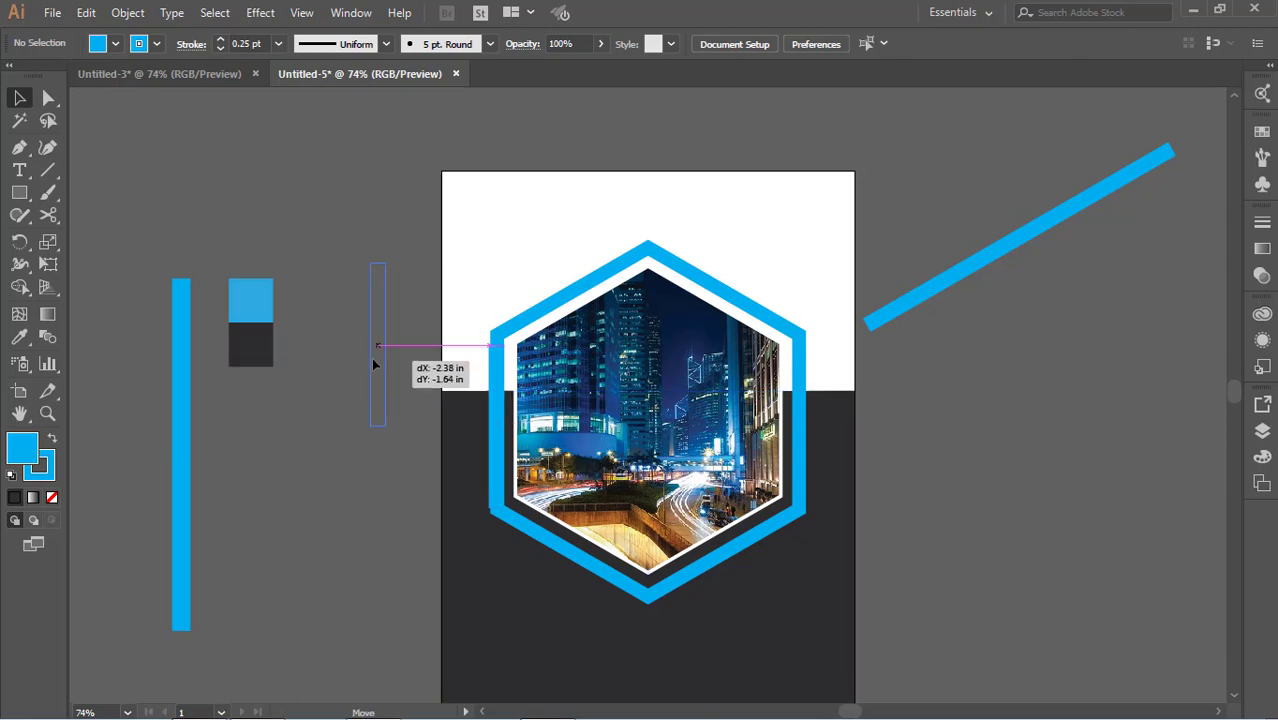
pyautogui.press('Delete')
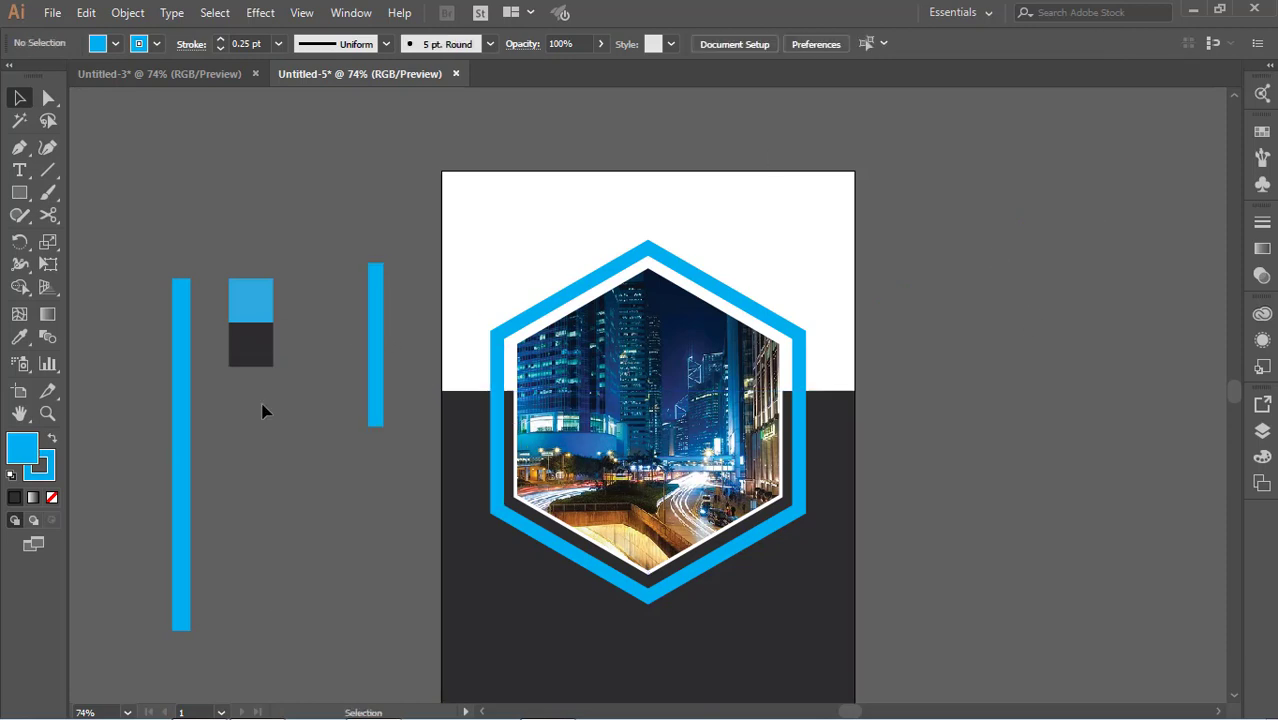
# Stretch the thin bar taller, move it over the hexagon, and rotate it to lie horizontally
pyautogui.click(372, 382)
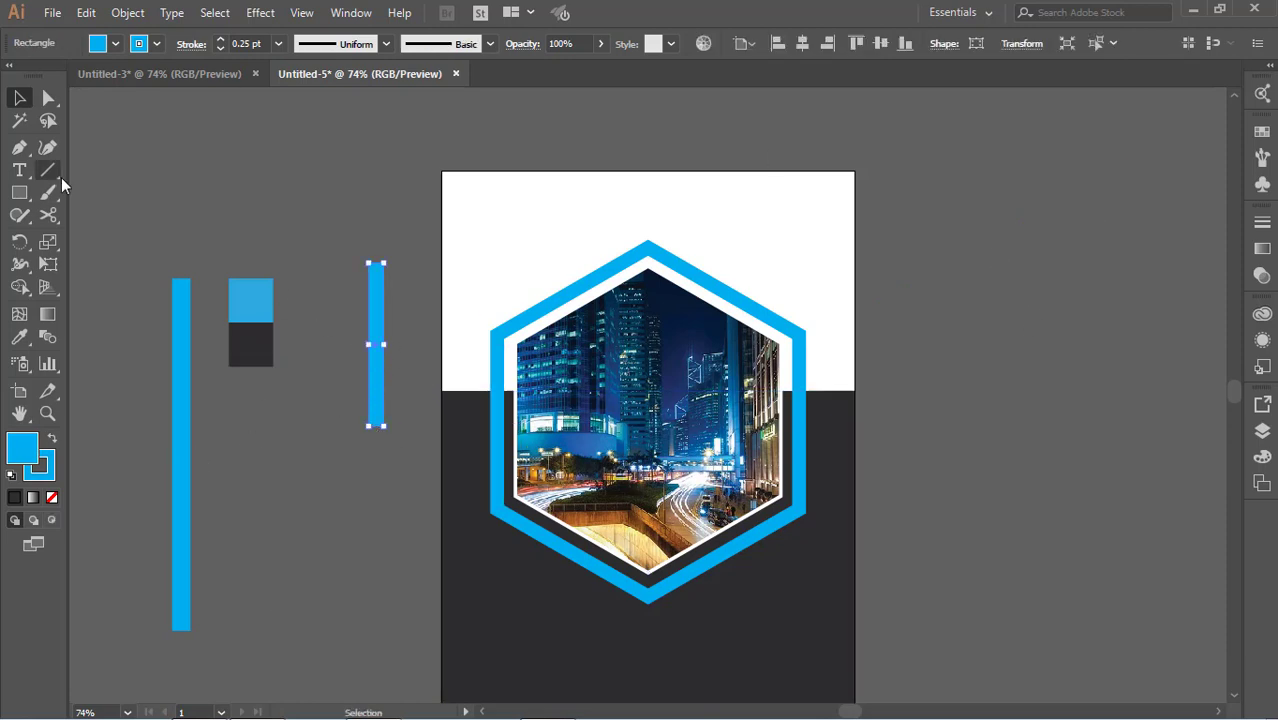
pyautogui.click(55, 264)
pyautogui.moveTo(376, 427); pyautogui.dragTo(376, 580)
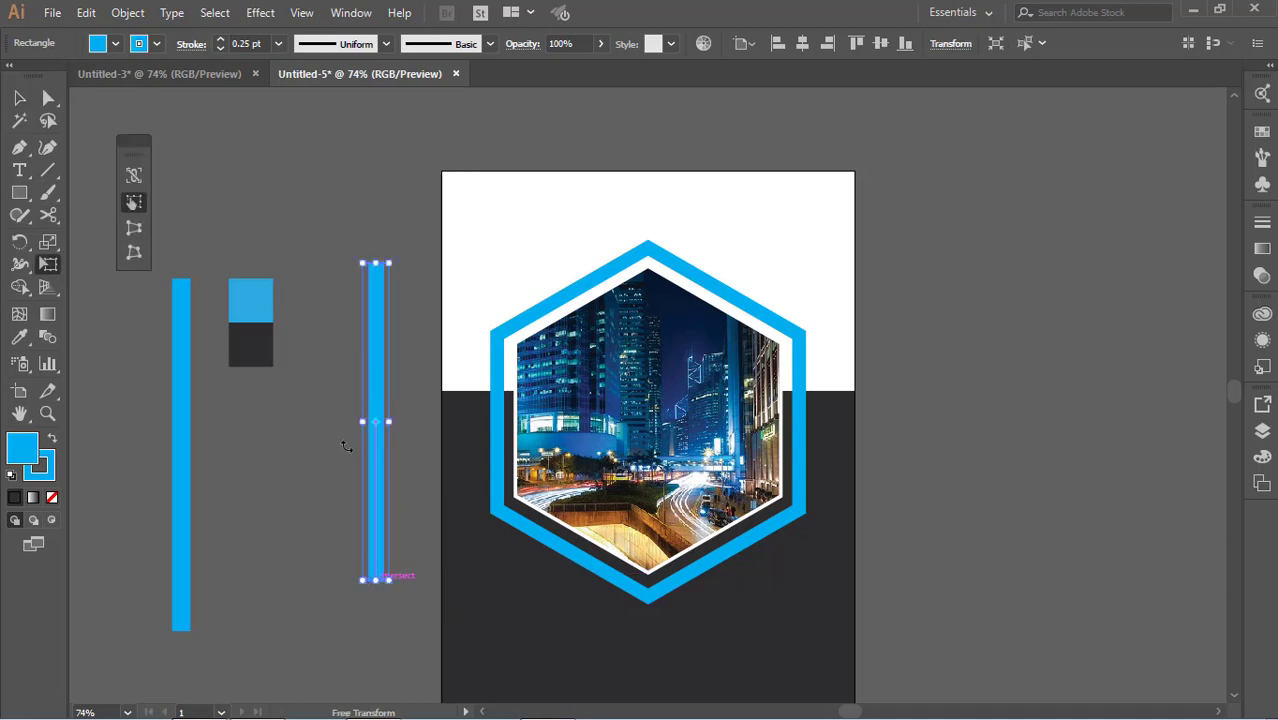
pyautogui.click(19, 97)
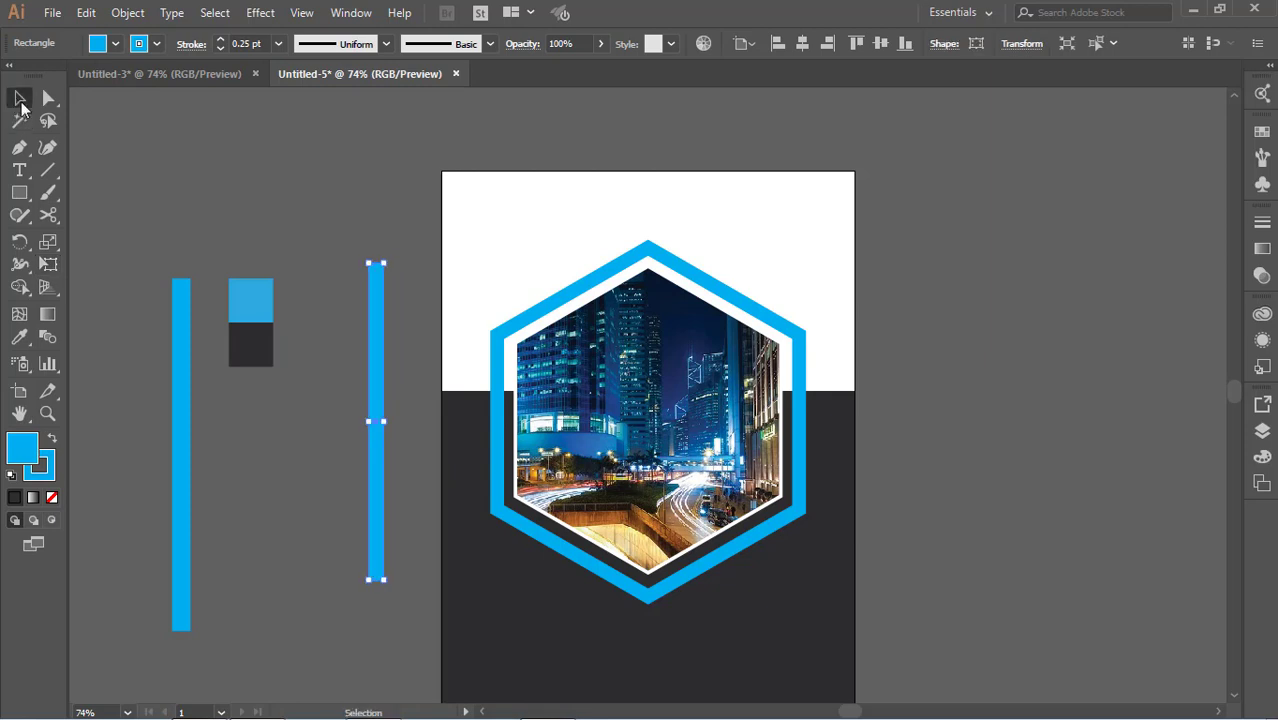
pyautogui.click(399, 317)
pyautogui.moveTo(375, 324)
pyautogui.mouseDown()
pyautogui.moveTo(599, 251)
pyautogui.moveTo(677, 180)
pyautogui.moveTo(816, 219)
pyautogui.mouseUp()
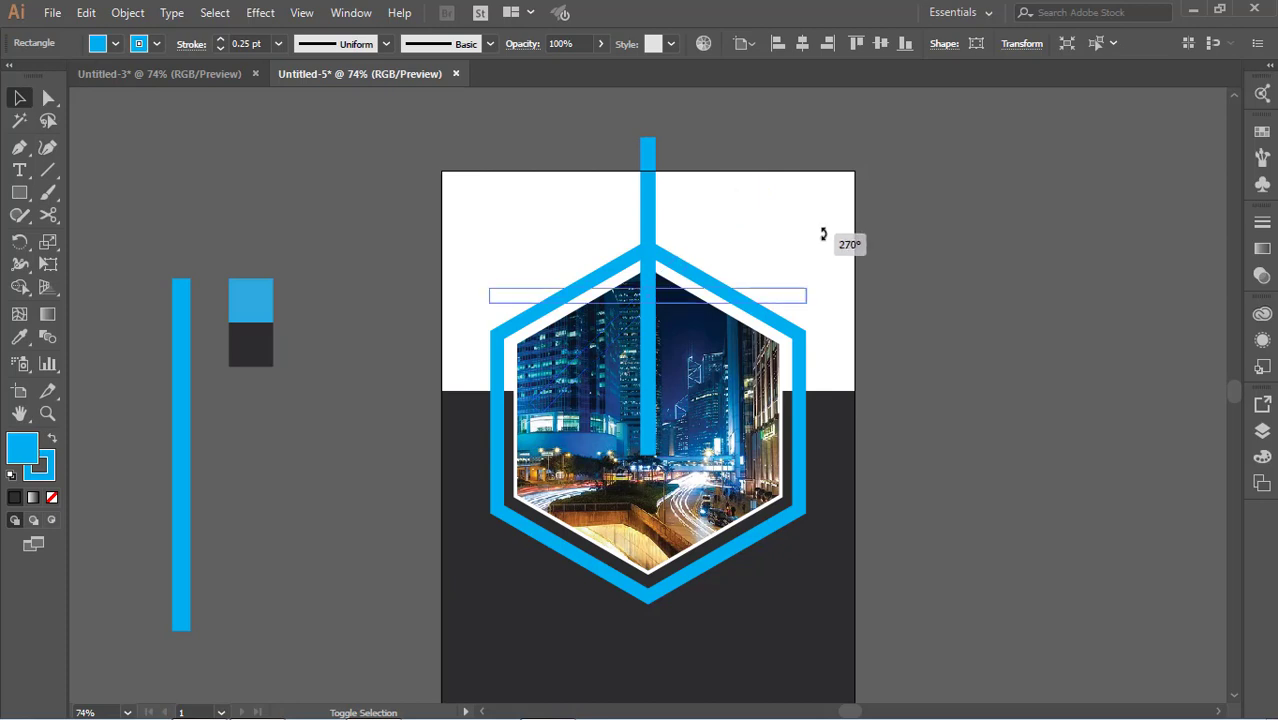
pyautogui.moveTo(816, 219); pyautogui.dragTo(824, 234)
pyautogui.click(824, 317)
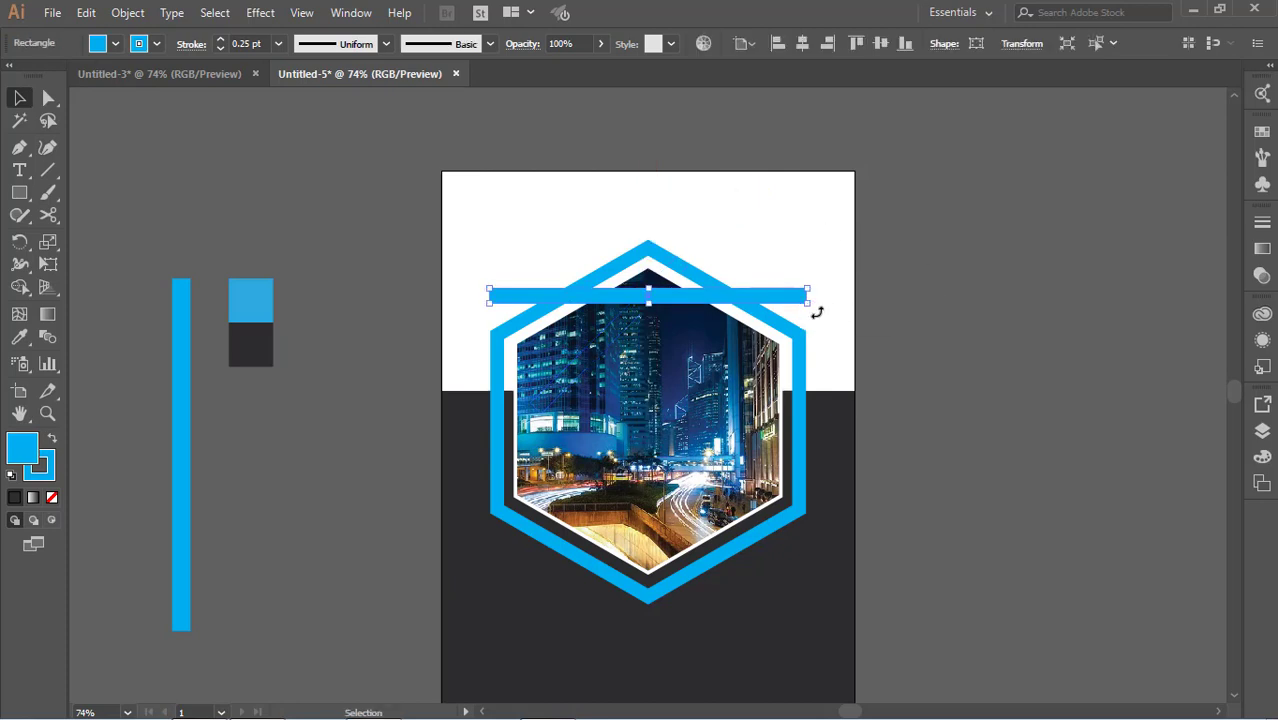
# Rotate the blue bar diagonally and align it with the hexagon's upper-left side
pyautogui.moveTo(817, 313); pyautogui.dragTo(820, 210)
pyautogui.click(965, 342)
pyautogui.moveTo(750, 251)
pyautogui.mouseDown()
pyautogui.moveTo(737, 220)
pyautogui.moveTo(692, 230)
pyautogui.mouseUp()
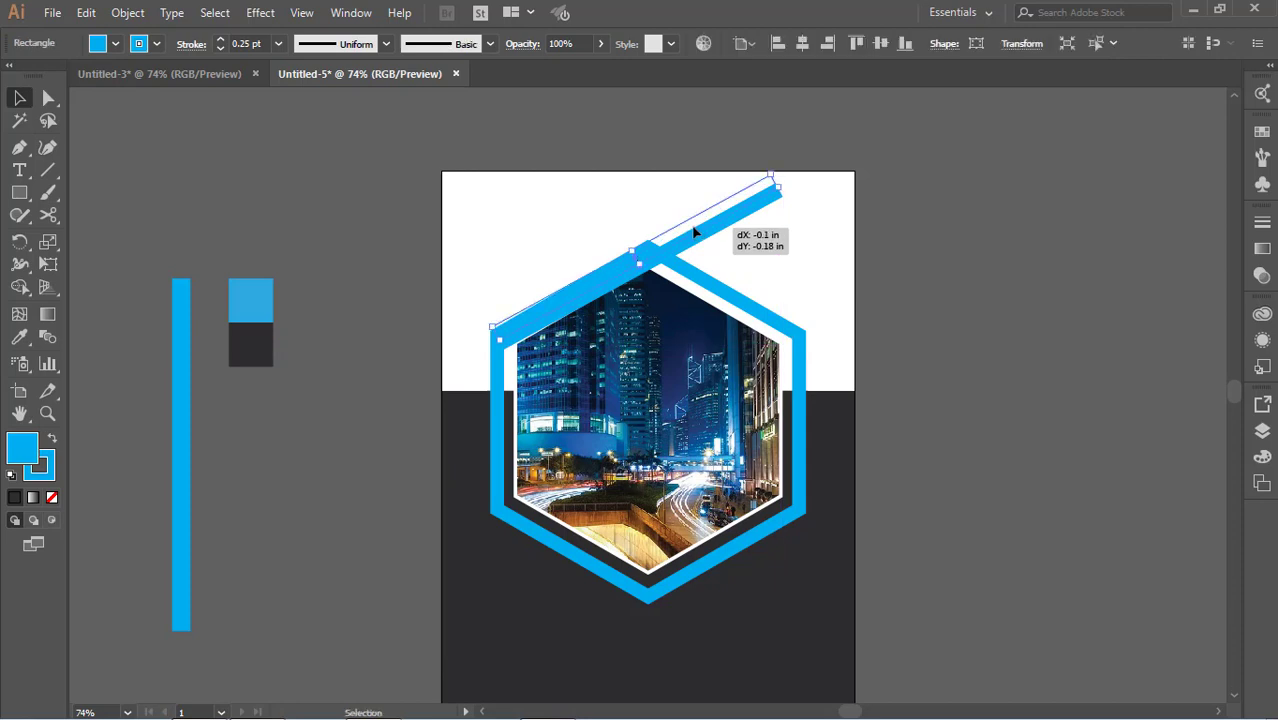
pyautogui.moveTo(786, 194); pyautogui.dragTo(783, 190)
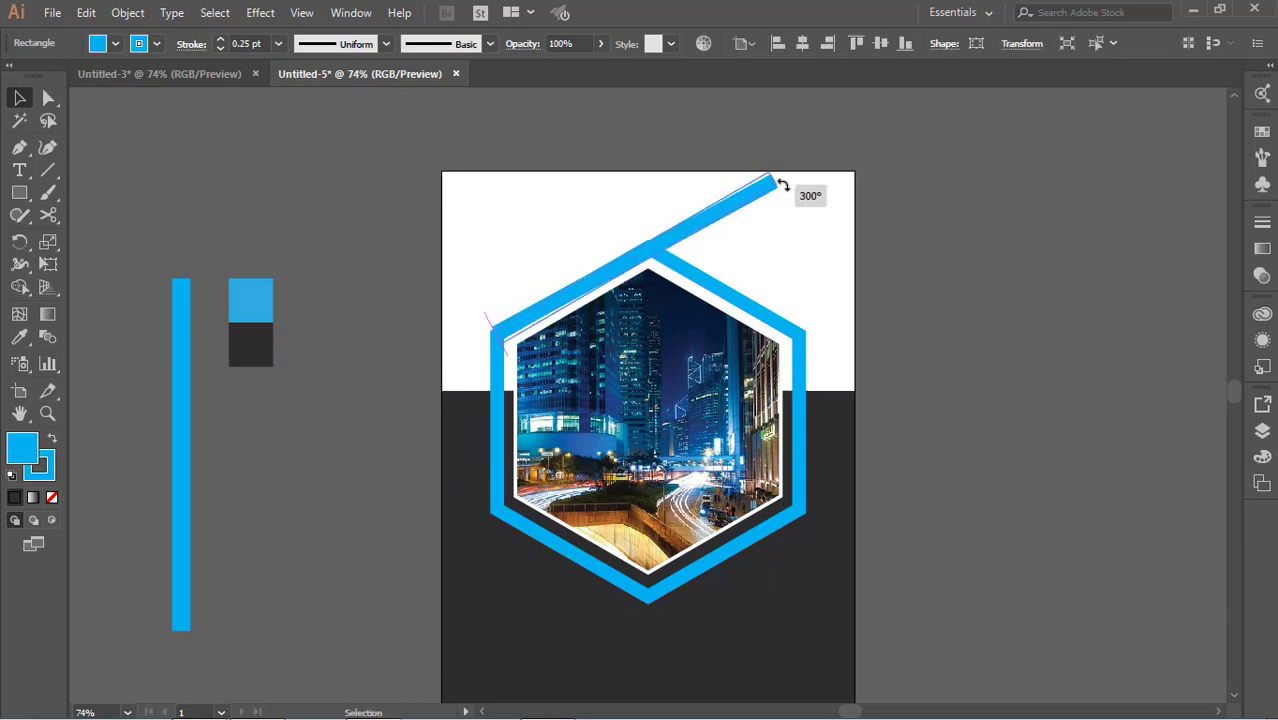
pyautogui.click(783, 190)
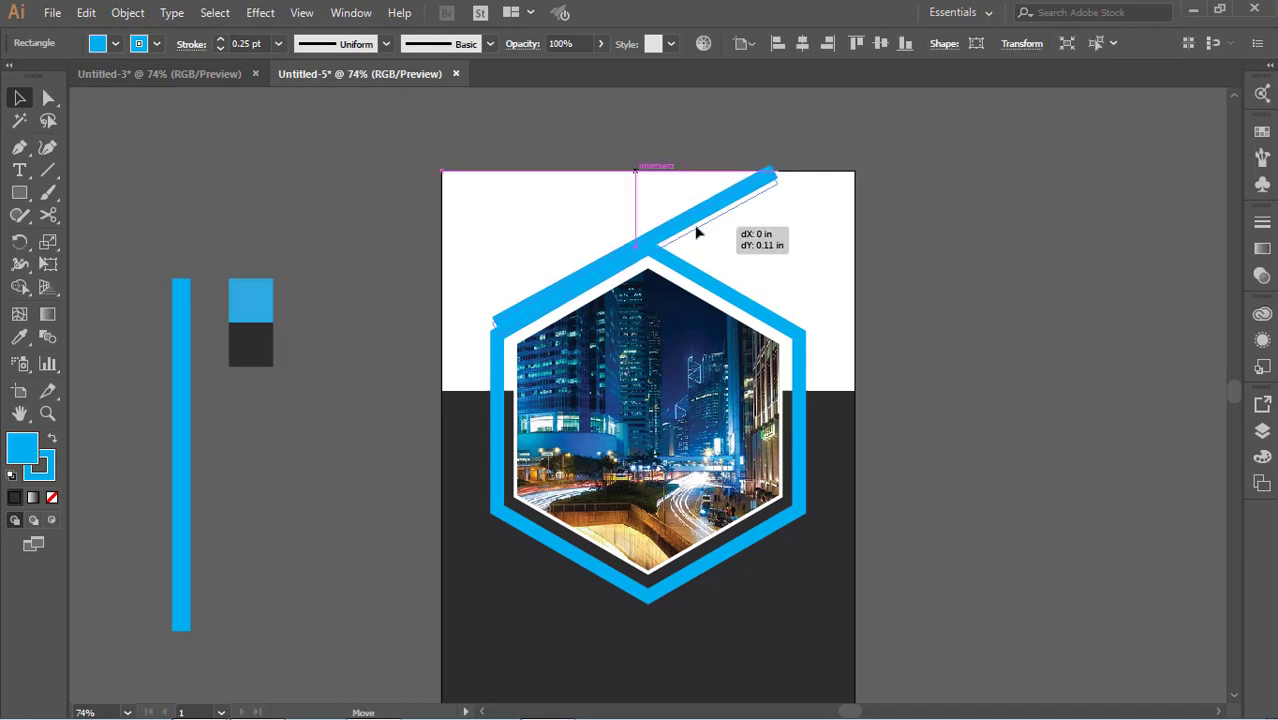
pyautogui.moveTo(699, 229); pyautogui.dragTo(697, 226)
pyautogui.moveTo(783, 188); pyautogui.dragTo(781, 179)
pyautogui.click(1000, 318)
# Adjust the diagonal bar's length toward the page top and nudge it into line
pyautogui.click(779, 177)
pyautogui.click(913, 251)
pyautogui.click(665, 245)
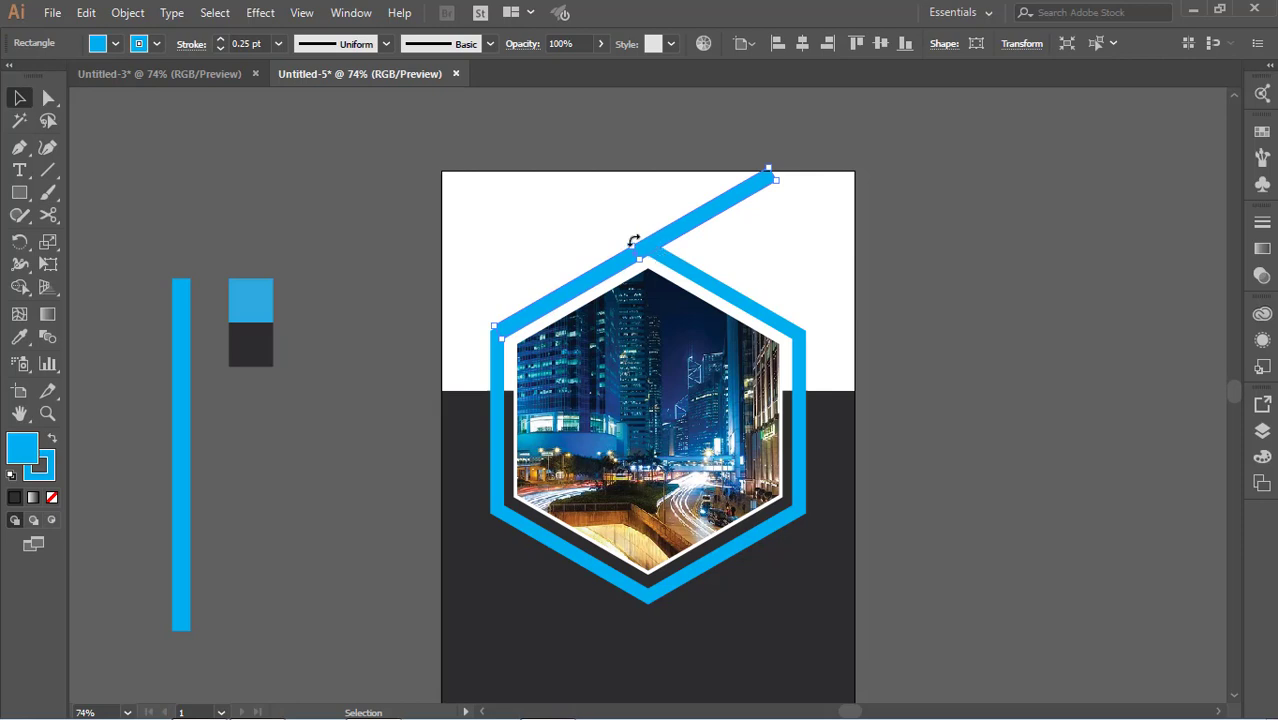
pyautogui.moveTo(631, 244); pyautogui.dragTo(648, 248)
pyautogui.click(956, 280)
pyautogui.click(683, 239)
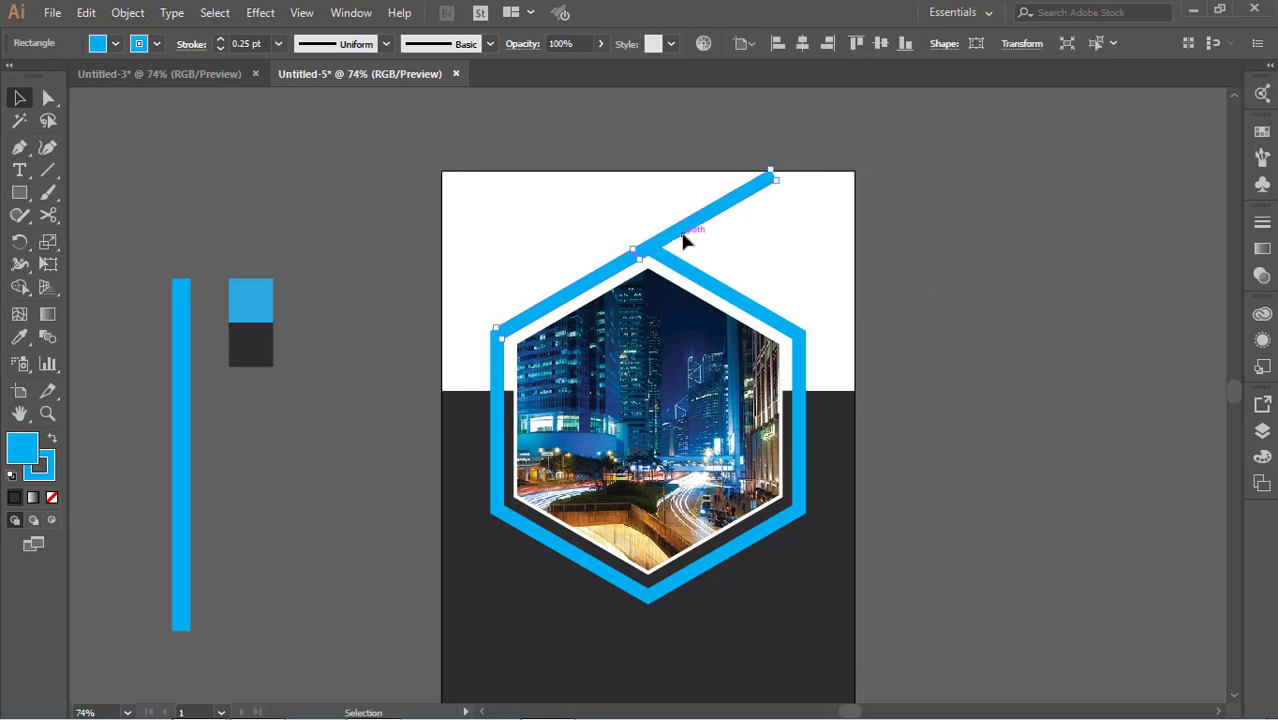
pyautogui.moveTo(683, 239); pyautogui.dragTo(681, 240)
pyautogui.click(1066, 308)
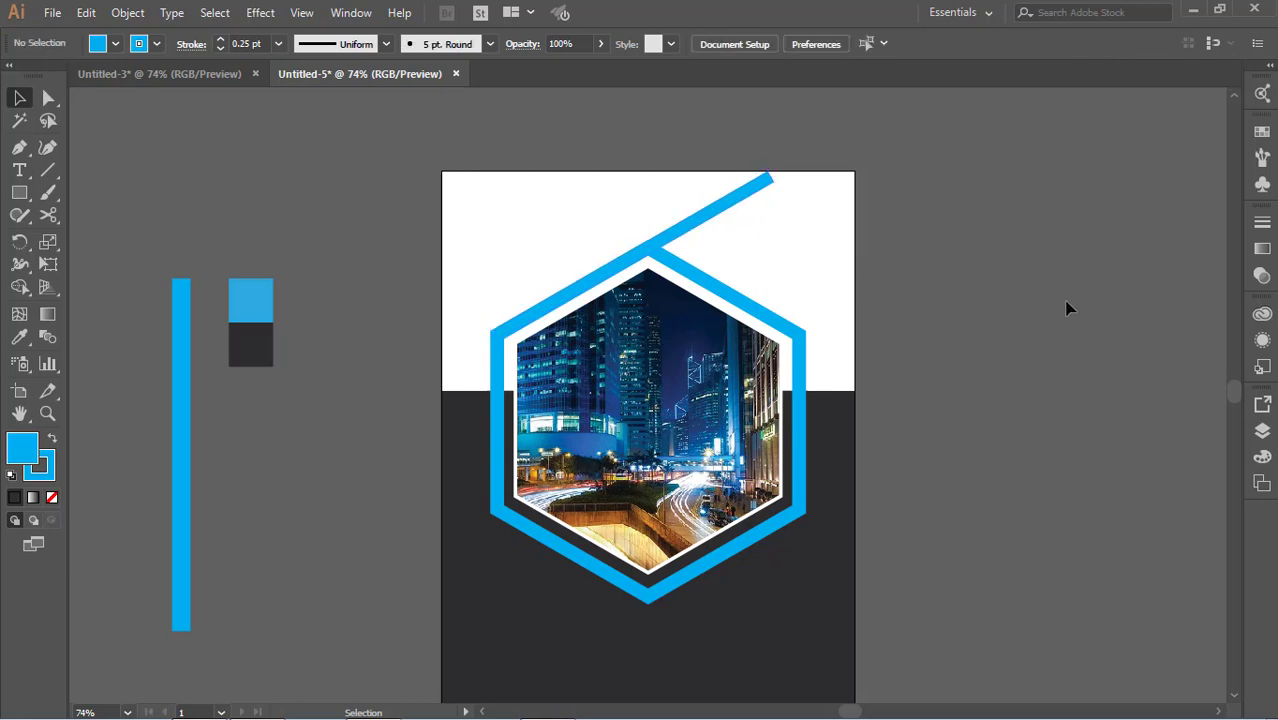
# Reflect a vertical copy of the blue bar and nudge it right to cross the original
pyautogui.click(727, 210)
pyautogui.rightClick(726, 208)
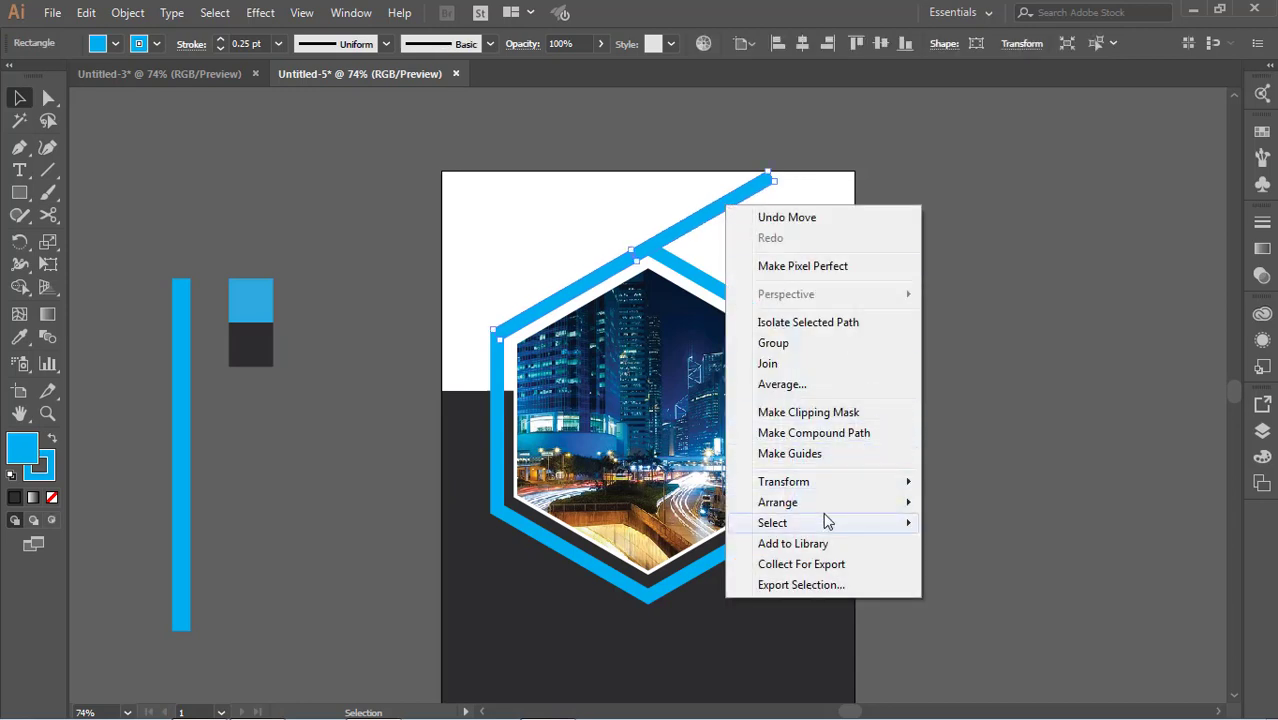
pyautogui.click(1040, 468)
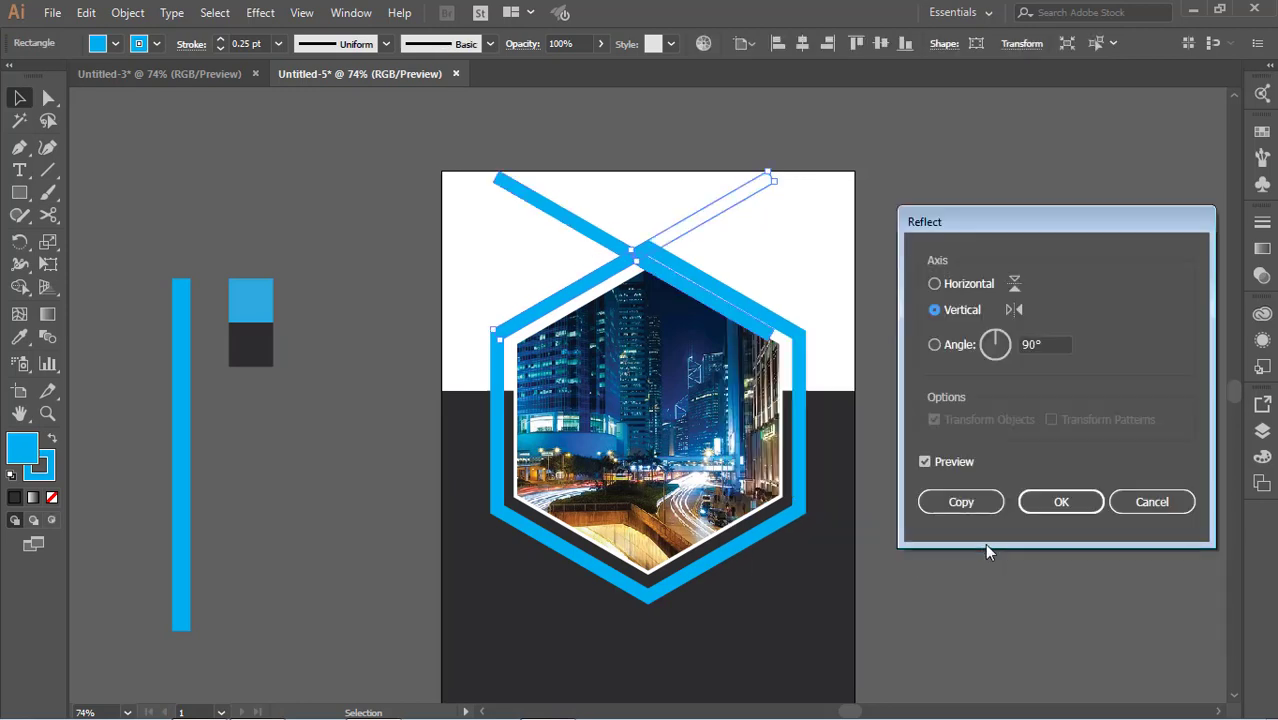
pyautogui.click(960, 500)
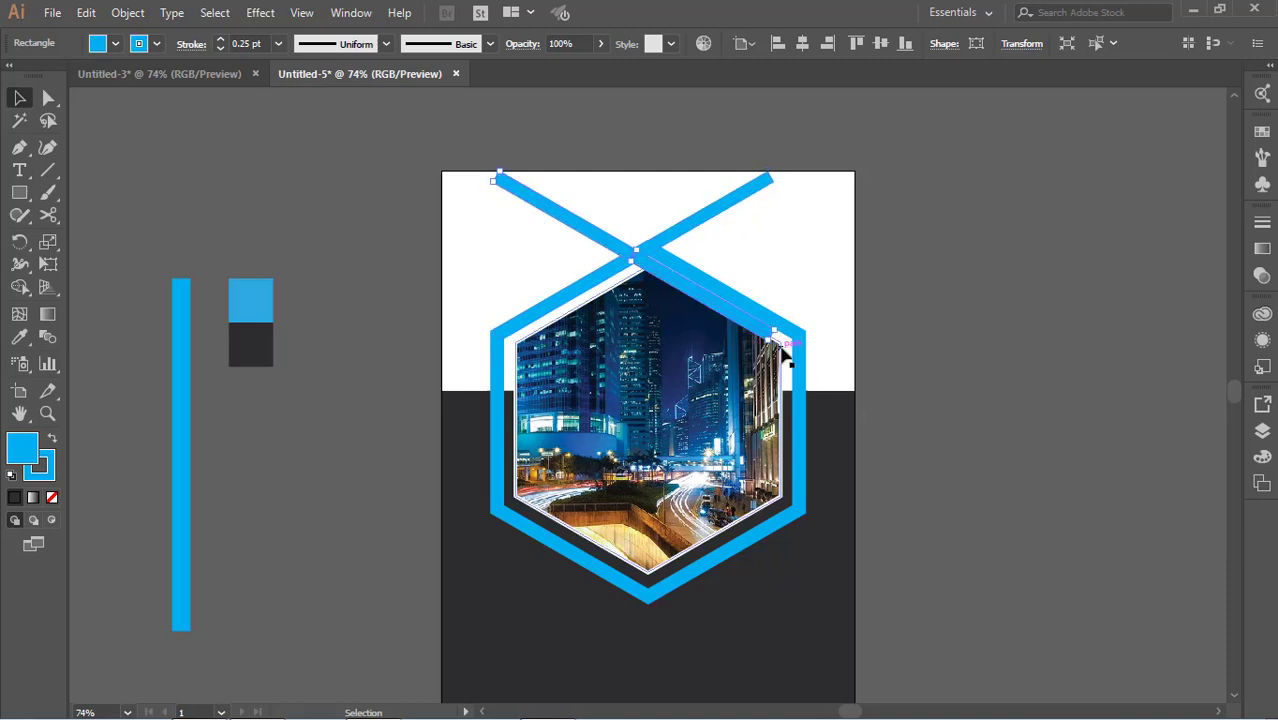
pyautogui.press('Right')
pyautogui.press('Right')
pyautogui.press('Right')
pyautogui.press('Right')
pyautogui.press('Right')
pyautogui.press('Right')
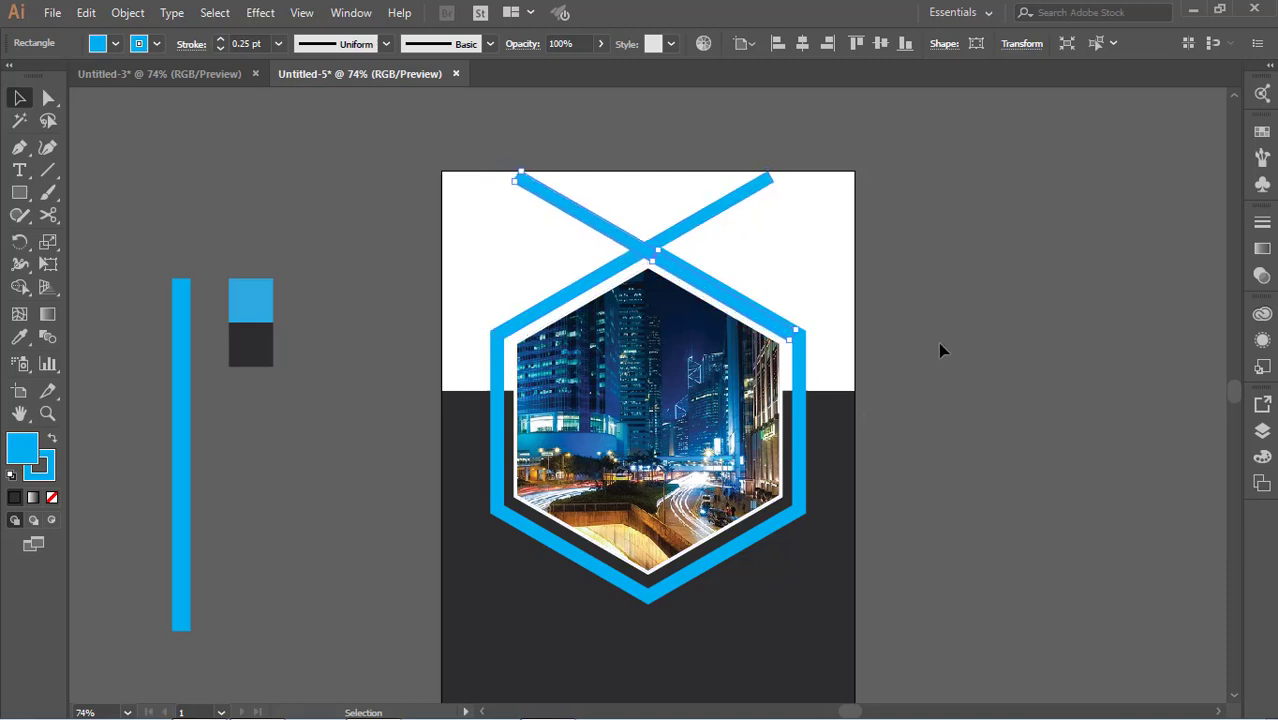
pyautogui.press('Right')
pyautogui.press('Right')
pyautogui.press('Right')
pyautogui.press('Right')
pyautogui.press('Right')
pyautogui.press('Right')
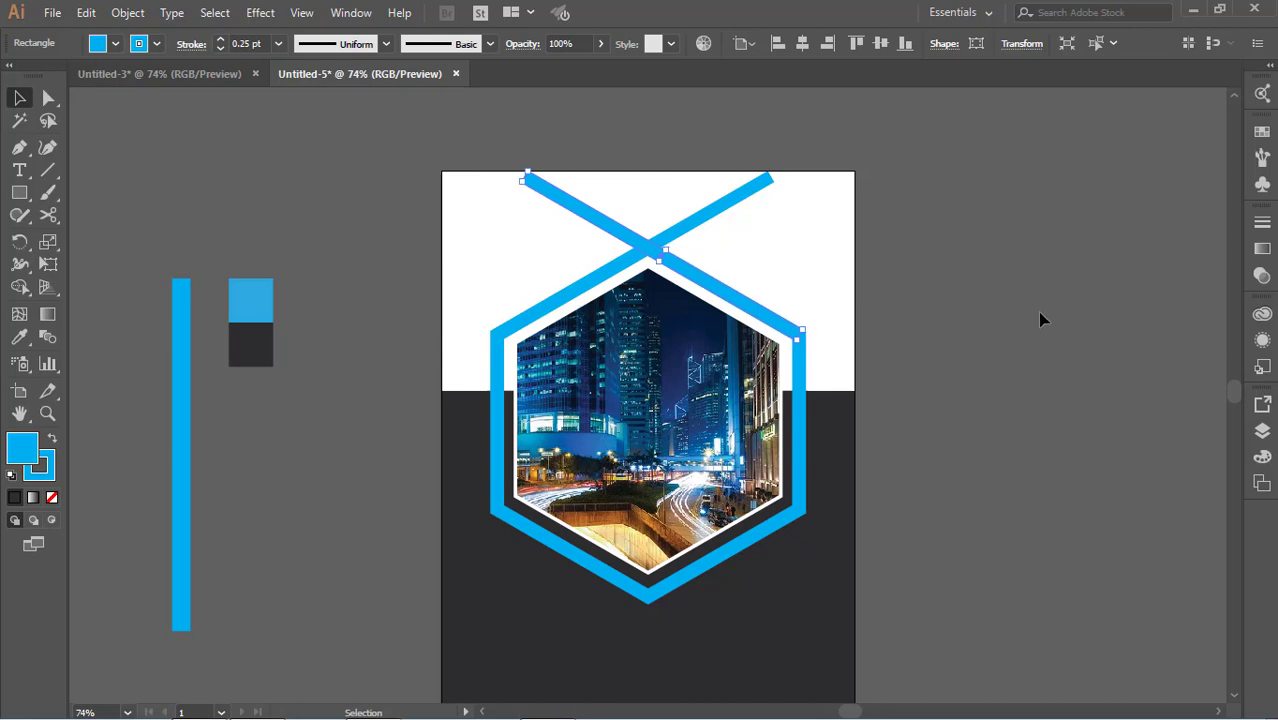
# Drag the rising bar's end, then the other bar's upper-left end, beyond the artboard top
pyautogui.click(679, 241)
pyautogui.click(673, 268)
pyautogui.click(48, 264)
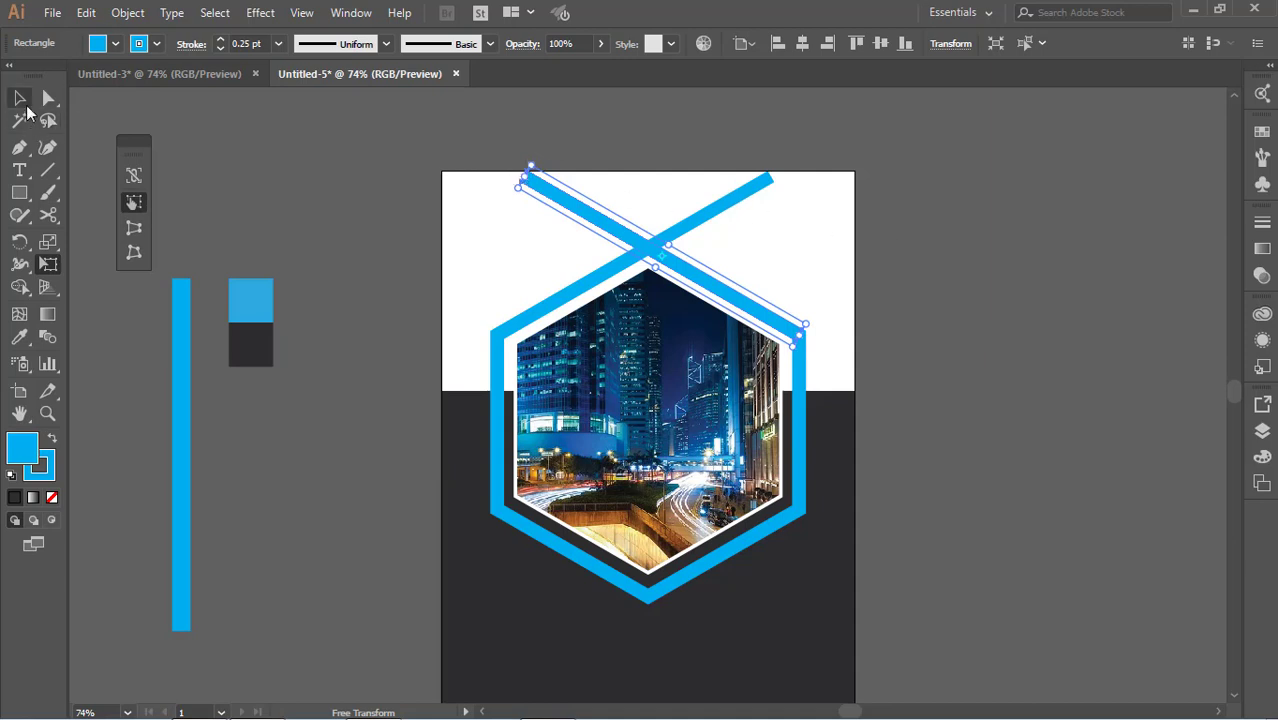
pyautogui.click(19, 97)
pyautogui.moveTo(770, 178); pyautogui.dragTo(800, 157)
pyautogui.click(903, 193)
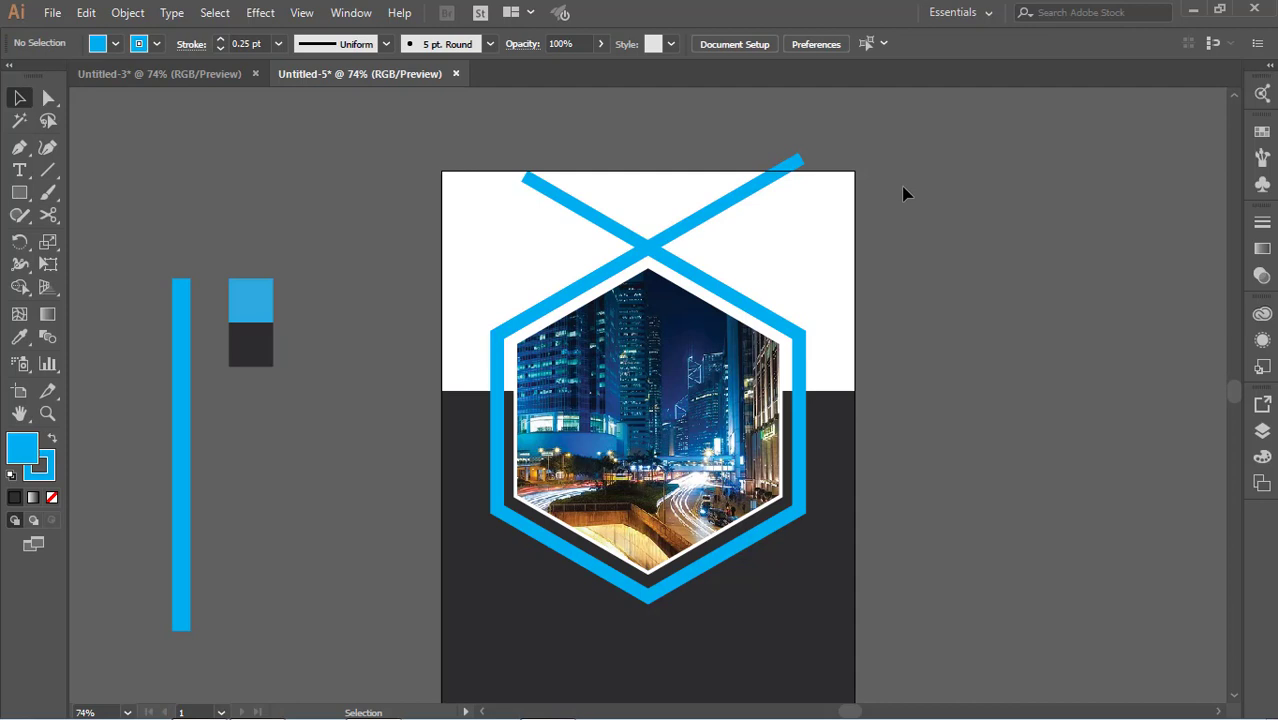
pyautogui.click(560, 203)
pyautogui.moveTo(525, 175); pyautogui.dragTo(494, 157)
pyautogui.click(950, 277)
# Nudge the hexagon and photo group upward, then bring up the shape-tool flyout
pyautogui.scroll(-3, 864, 459)
pyautogui.scroll(-2, 797, 468)
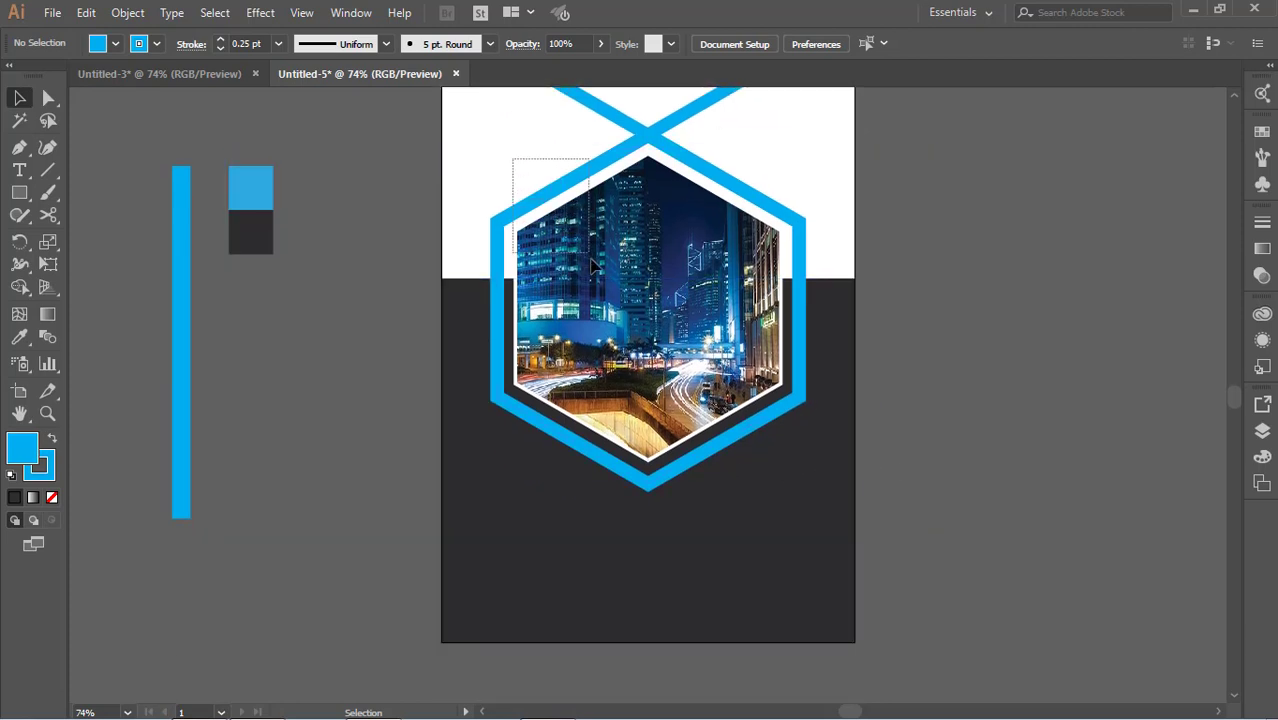
pyautogui.moveTo(537, 189); pyautogui.dragTo(595, 272)
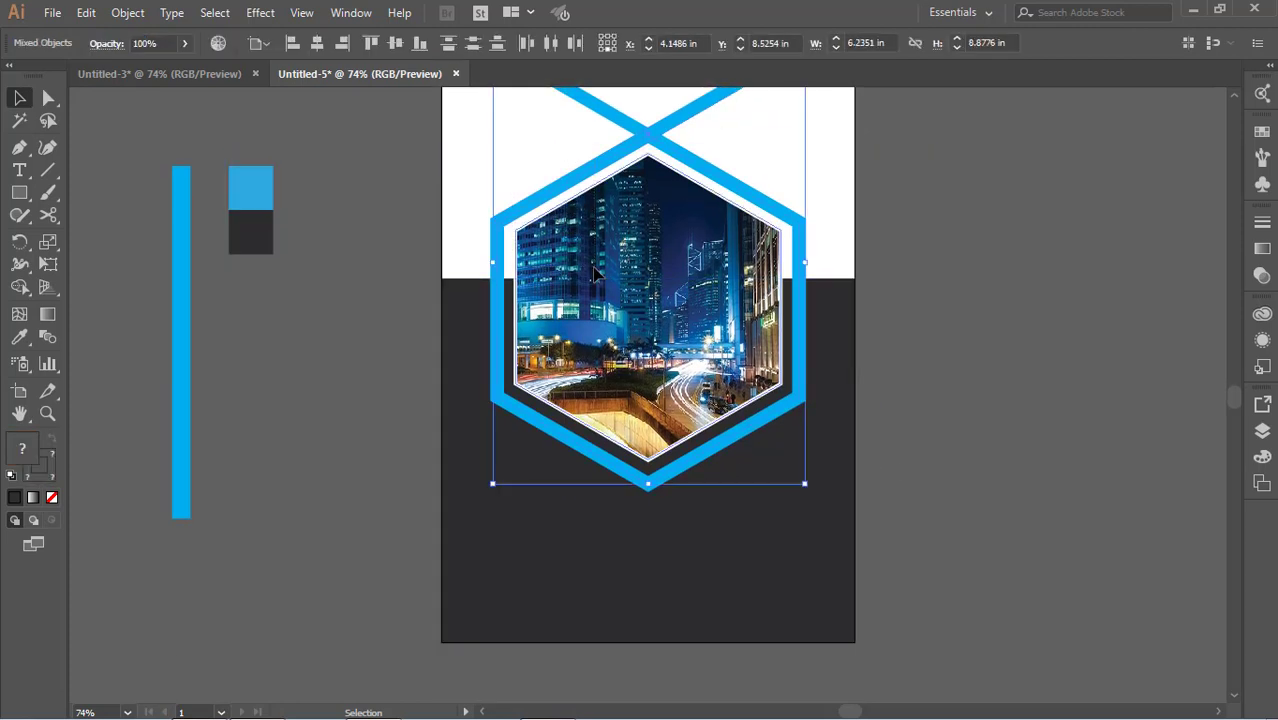
pyautogui.click(1018, 214)
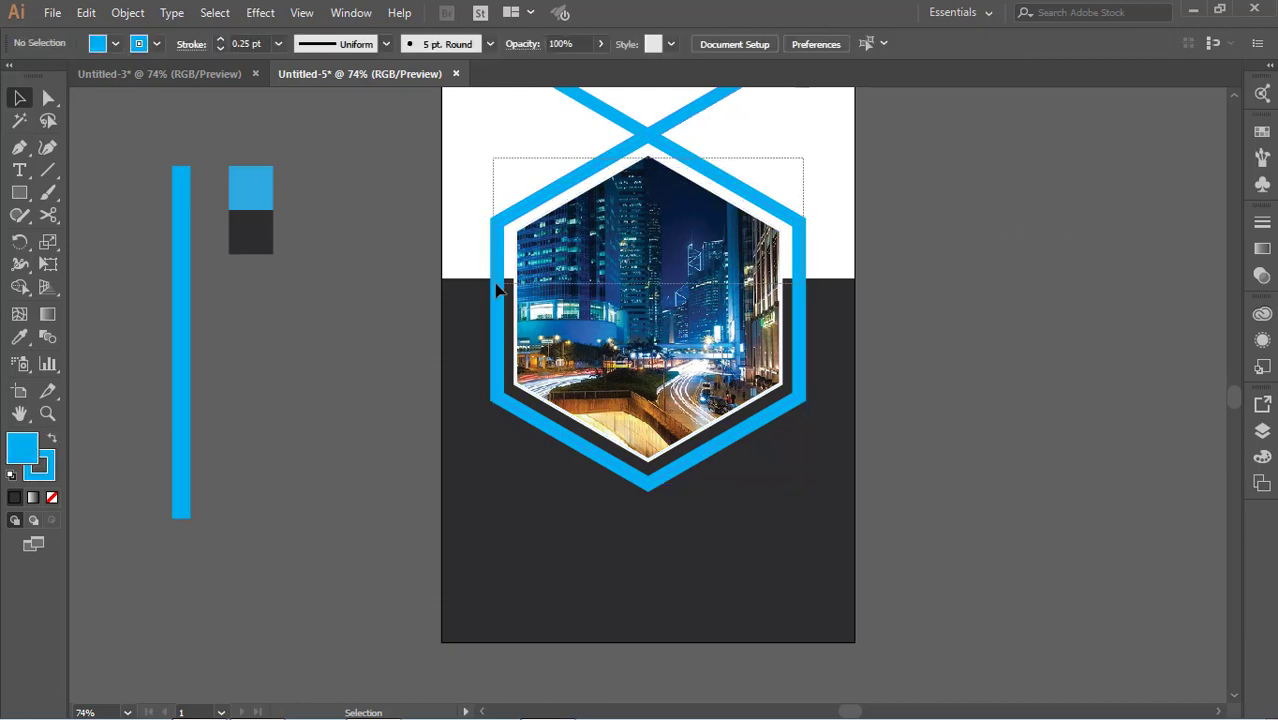
pyautogui.moveTo(496, 289); pyautogui.dragTo(500, 255)
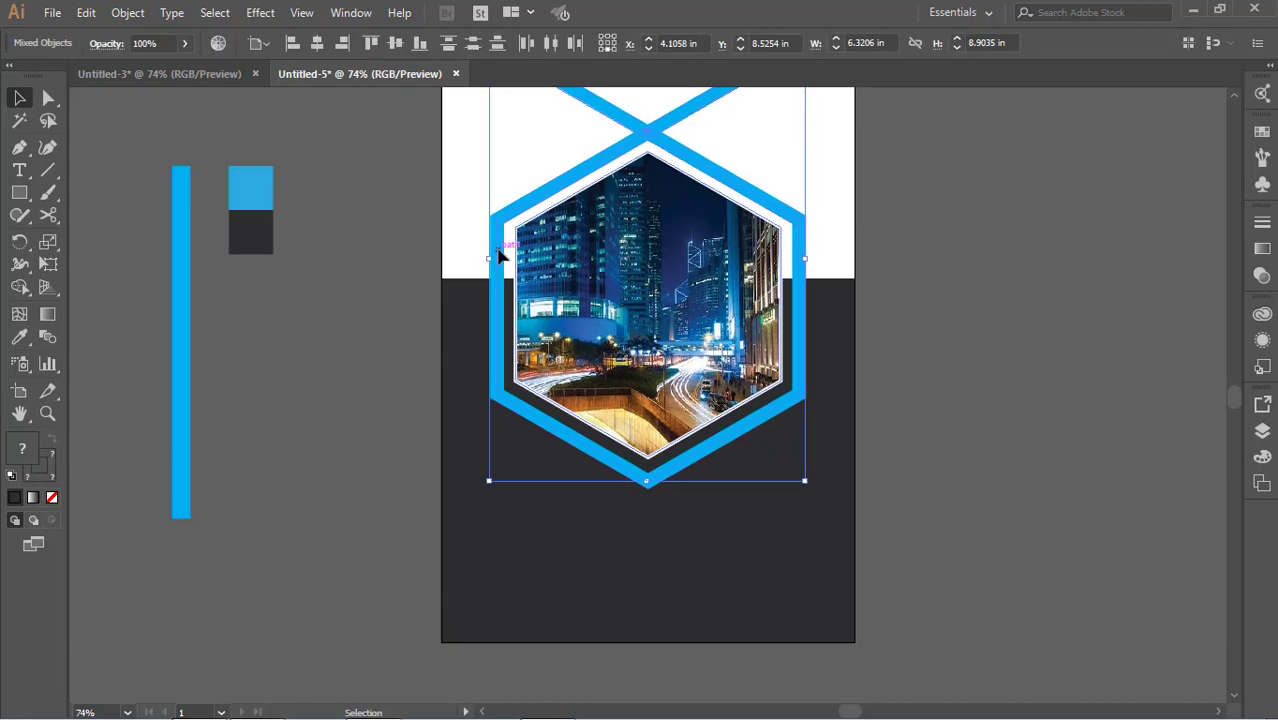
pyautogui.press('Up')
pyautogui.press('Up')
pyautogui.press('Up')
pyautogui.scroll(1, 819, 297)
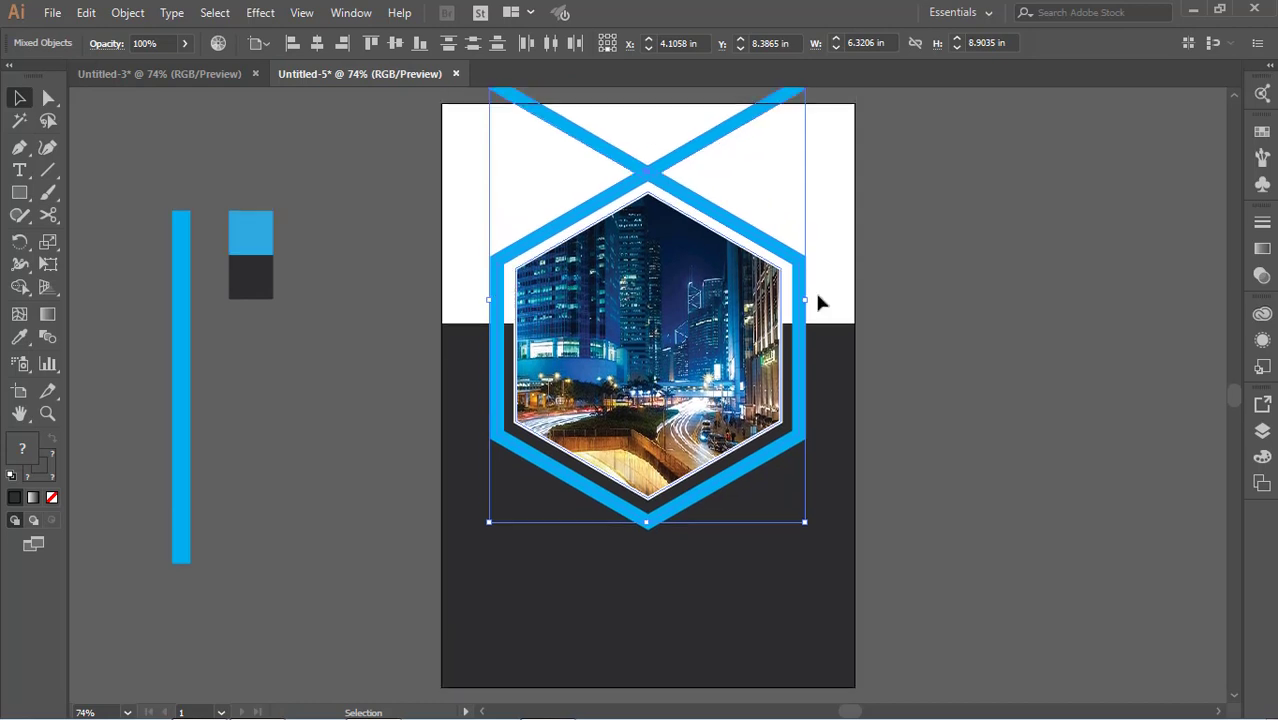
pyautogui.click(1078, 340)
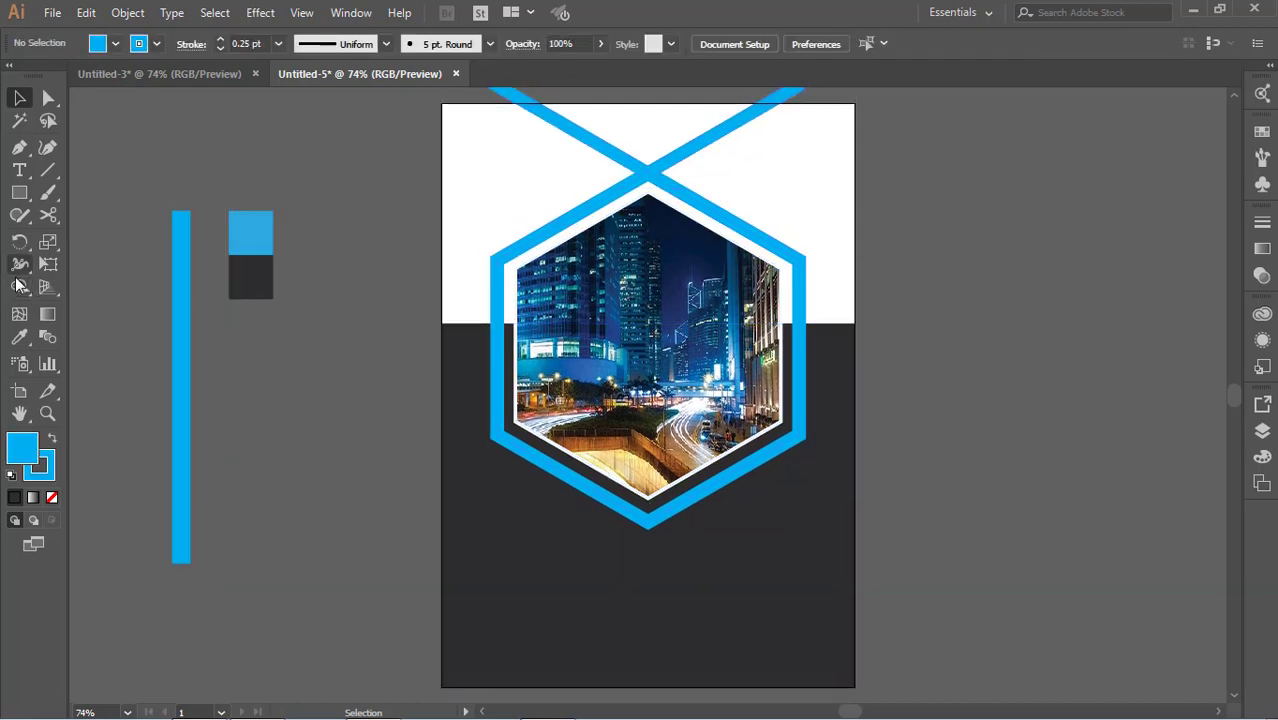
pyautogui.click(19, 192)
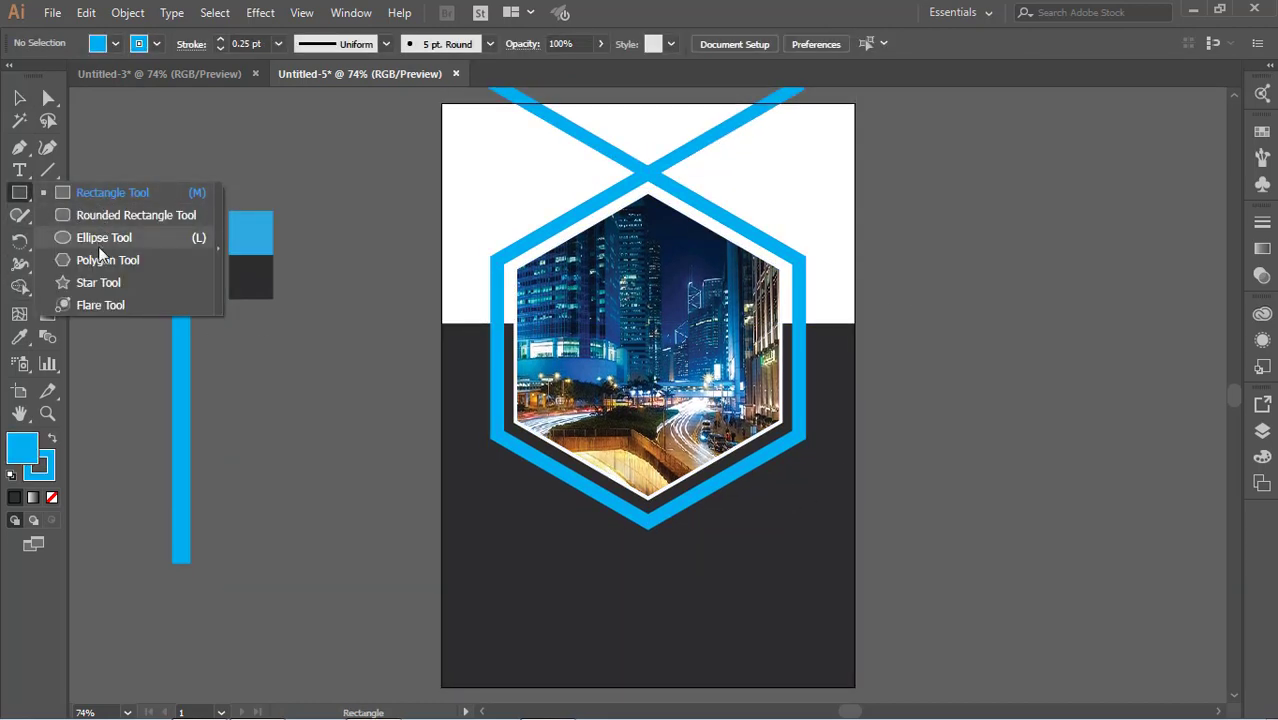
# Draw a new hexagon, rotate it pointy-top, and line it up over the photo frame
pyautogui.click(105, 259)
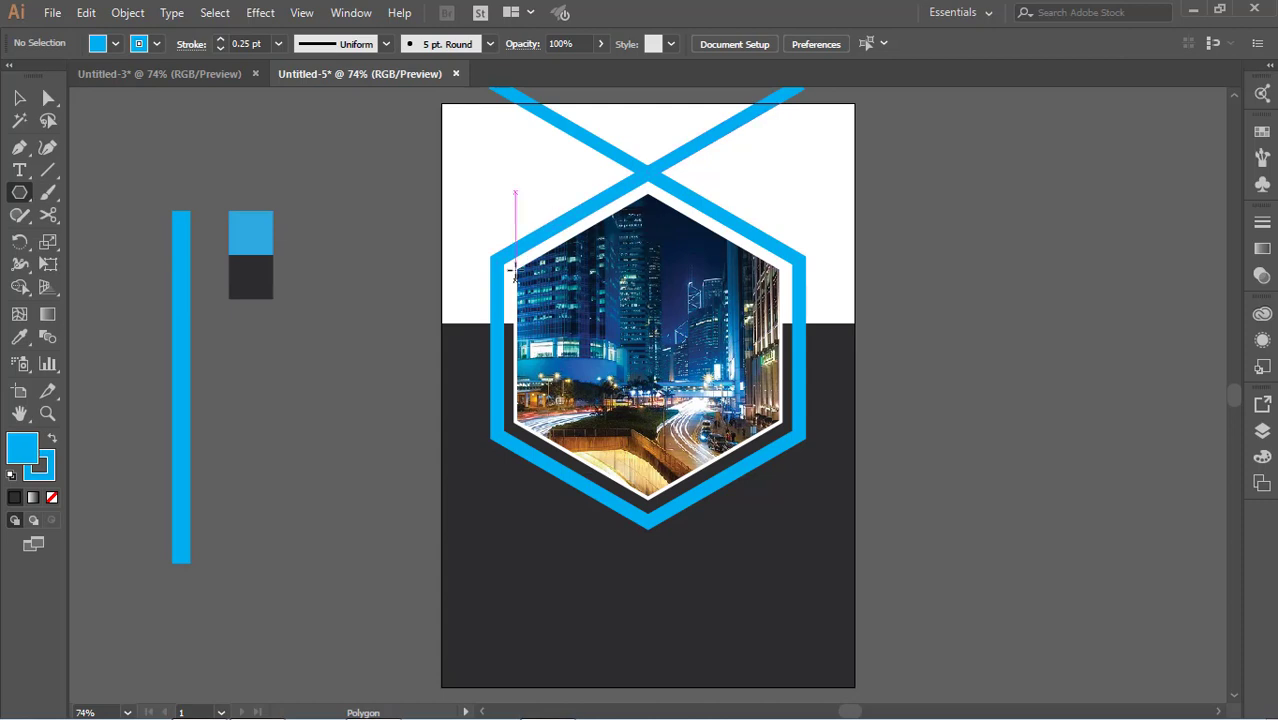
pyautogui.moveTo(515, 203); pyautogui.dragTo(704, 366)
pyautogui.click(19, 97)
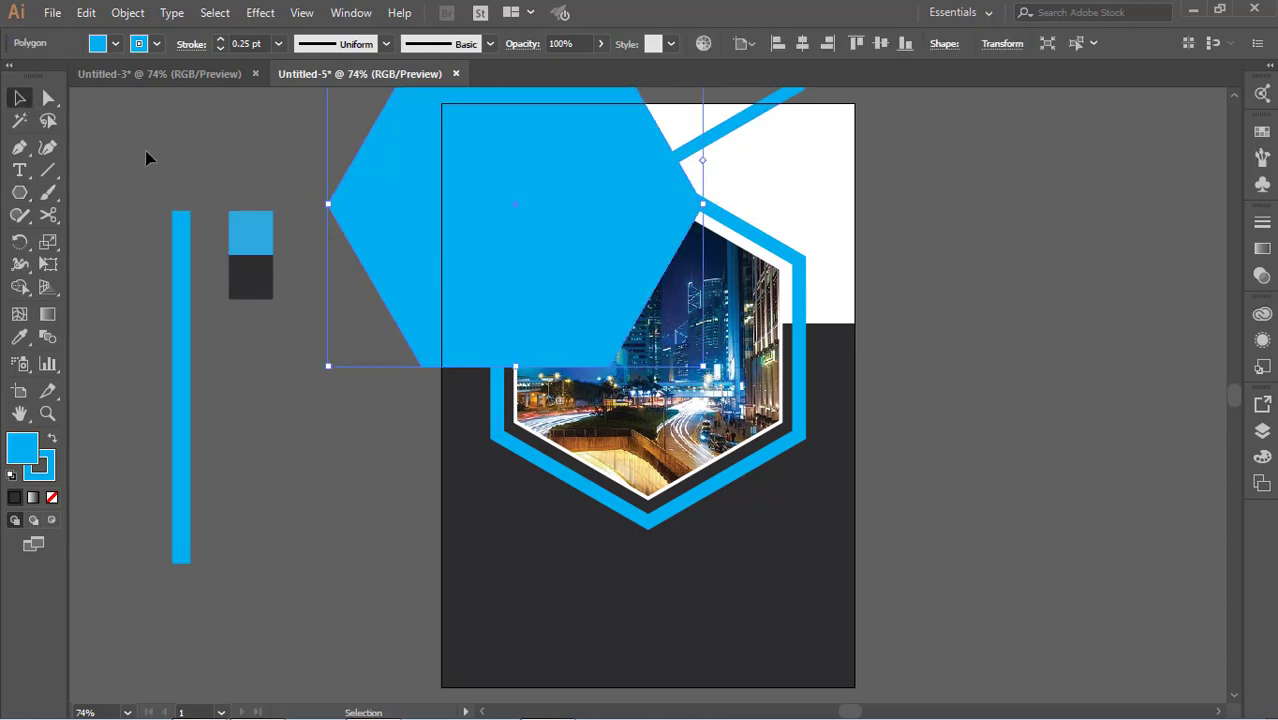
pyautogui.click(148, 157)
pyautogui.moveTo(553, 249)
pyautogui.mouseDown()
pyautogui.moveTo(692, 452)
pyautogui.moveTo(701, 420)
pyautogui.mouseUp()
pyautogui.moveTo(873, 448)
pyautogui.mouseDown()
pyautogui.moveTo(868, 332)
pyautogui.moveTo(830, 240)
pyautogui.mouseUp()
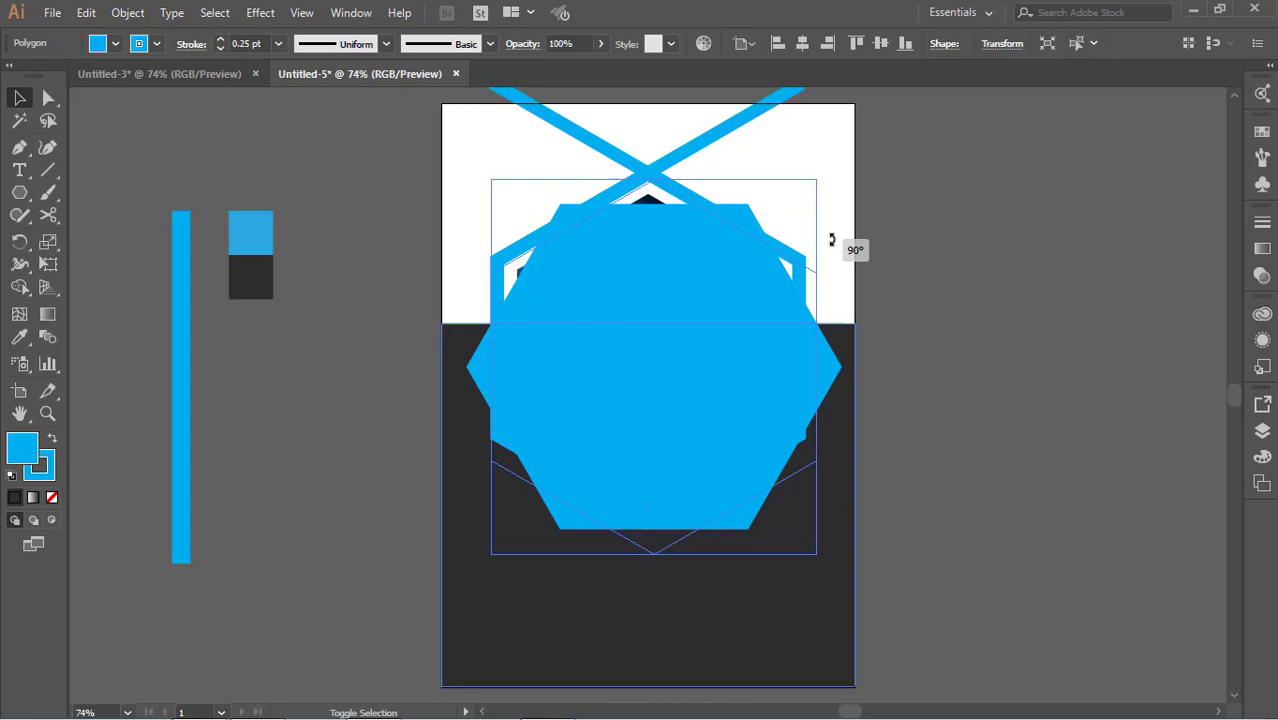
pyautogui.click(1014, 382)
pyautogui.moveTo(765, 422); pyautogui.dragTo(757, 397)
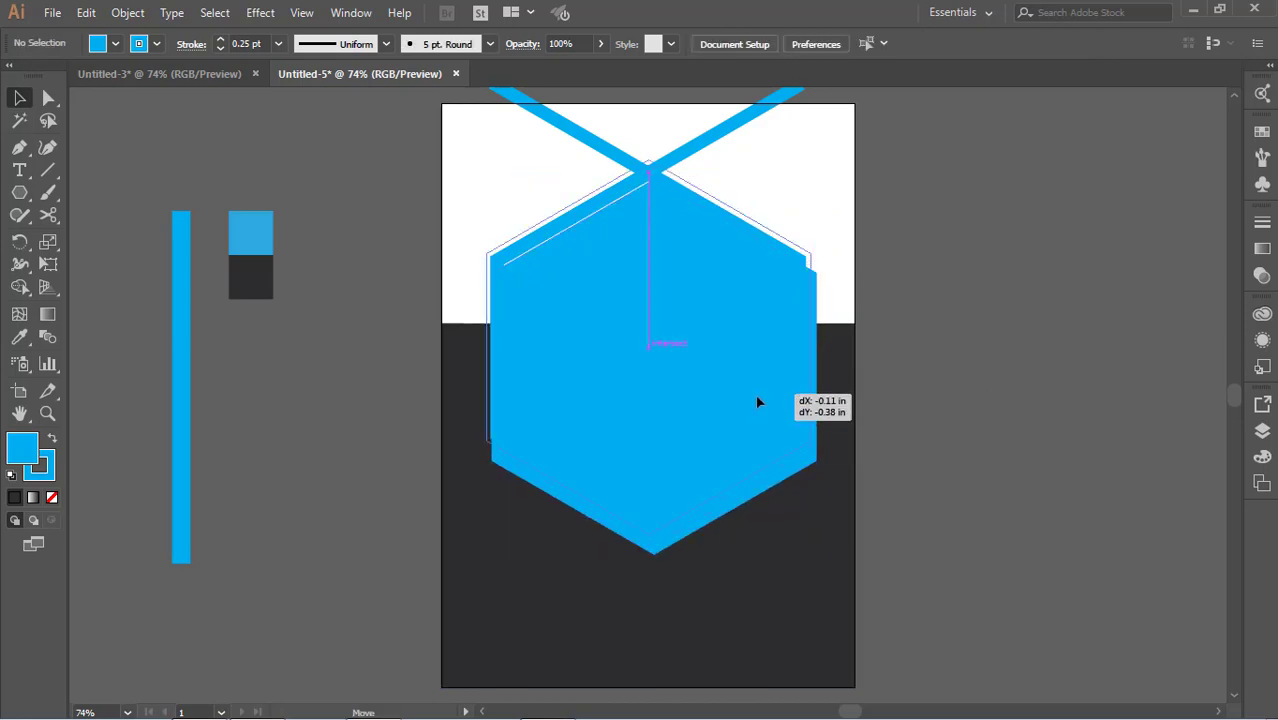
pyautogui.click(865, 433)
# Give the new hexagon no fill and a white 5 pt stroke
pyautogui.click(737, 445)
pyautogui.click(117, 45)
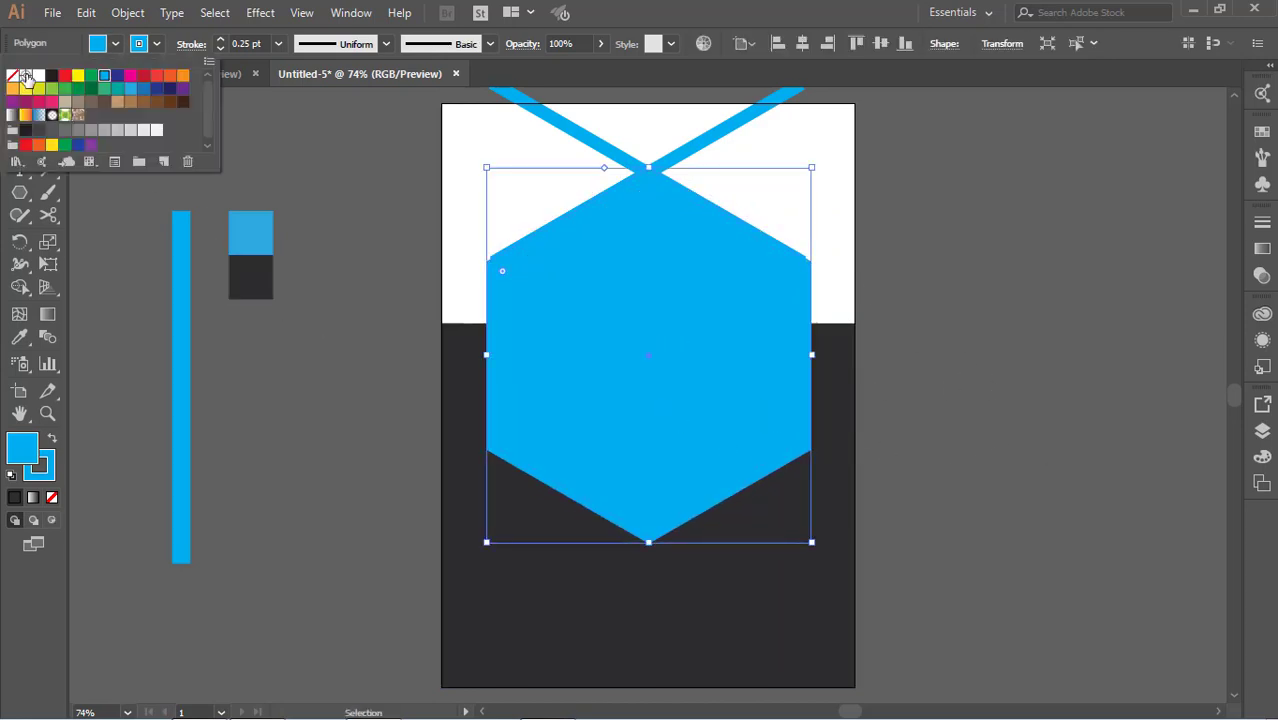
pyautogui.click(12, 76)
pyautogui.click(156, 43)
pyautogui.click(54, 77)
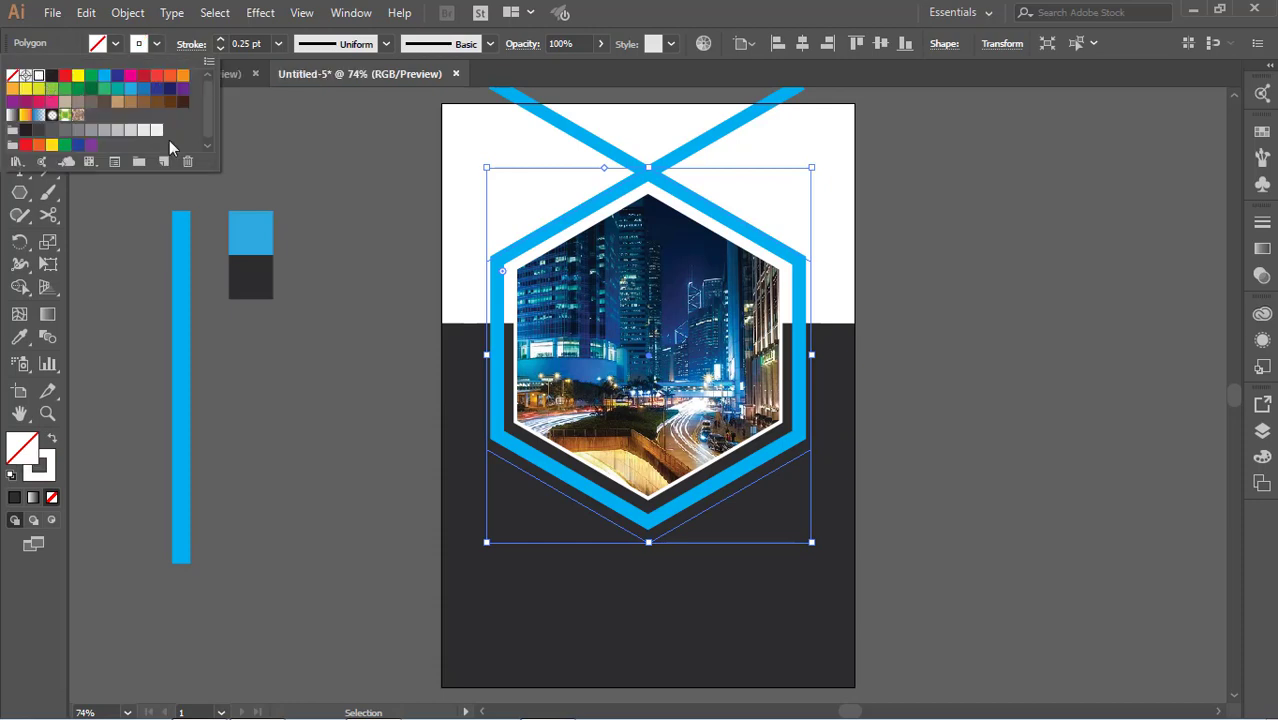
pyautogui.click(383, 165)
pyautogui.click(278, 43)
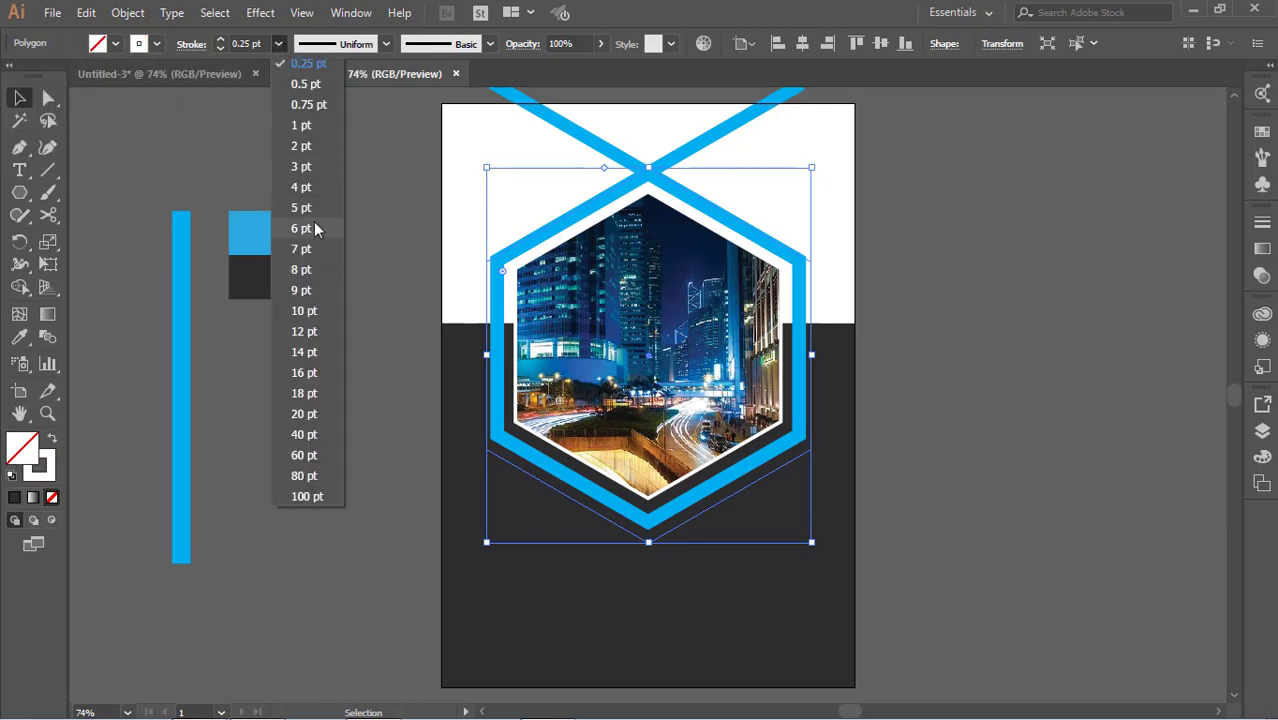
pyautogui.click(313, 210)
pyautogui.click(973, 357)
# Enlarge the outer hexagon slightly so it surrounds the blue frame
pyautogui.click(815, 425)
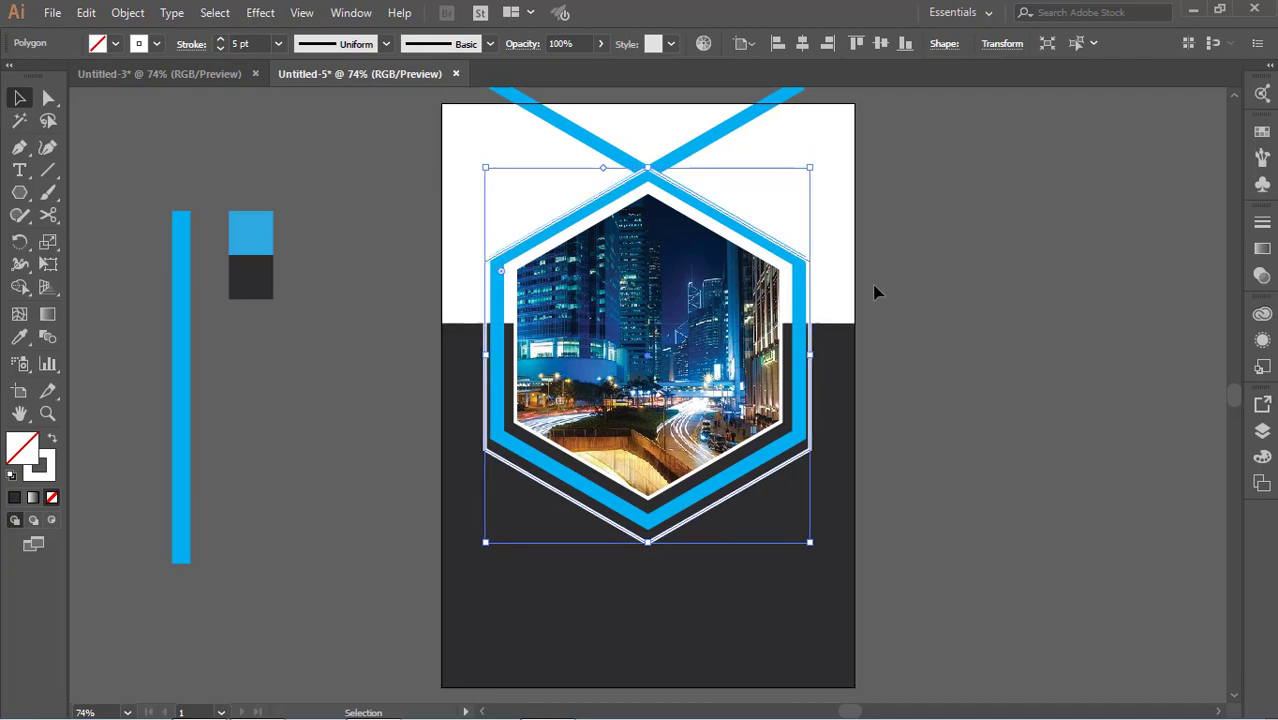
pyautogui.moveTo(812, 169); pyautogui.dragTo(821, 163)
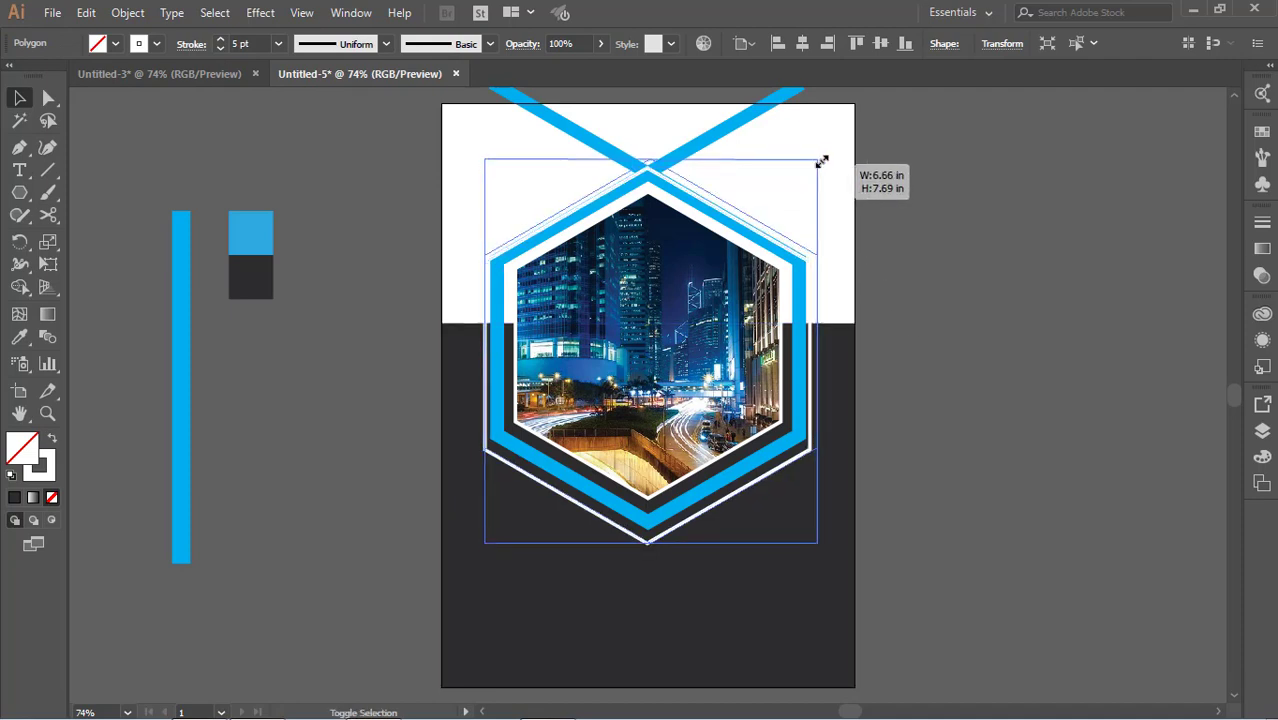
pyautogui.click(984, 357)
pyautogui.click(818, 443)
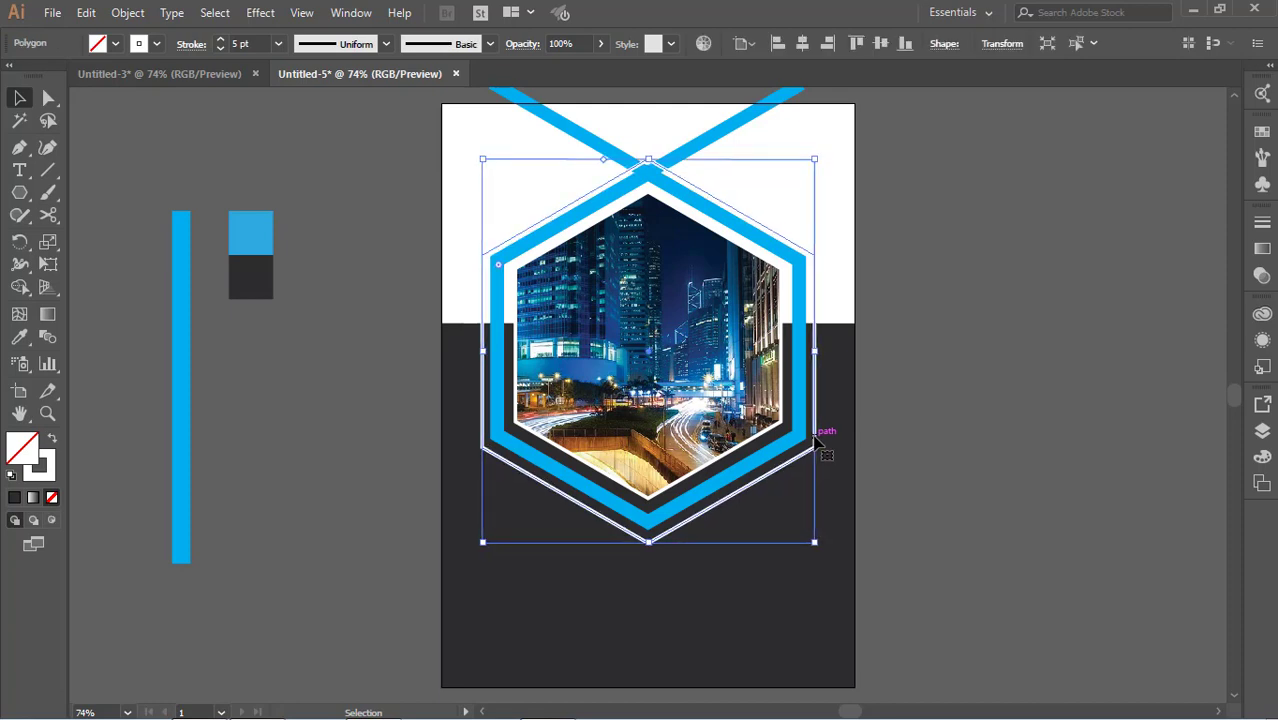
pyautogui.click(1201, 384)
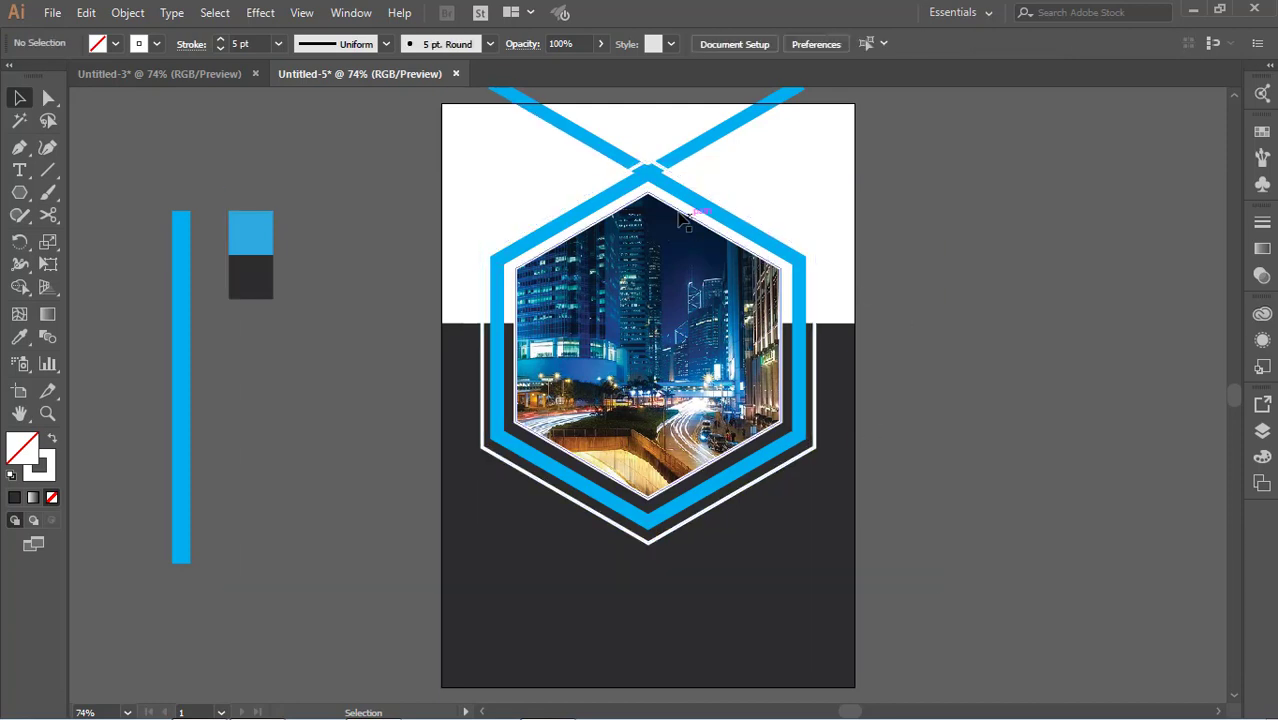
# Bring the blue X bars to the front, above both hexagon outlines
pyautogui.click(514, 440)
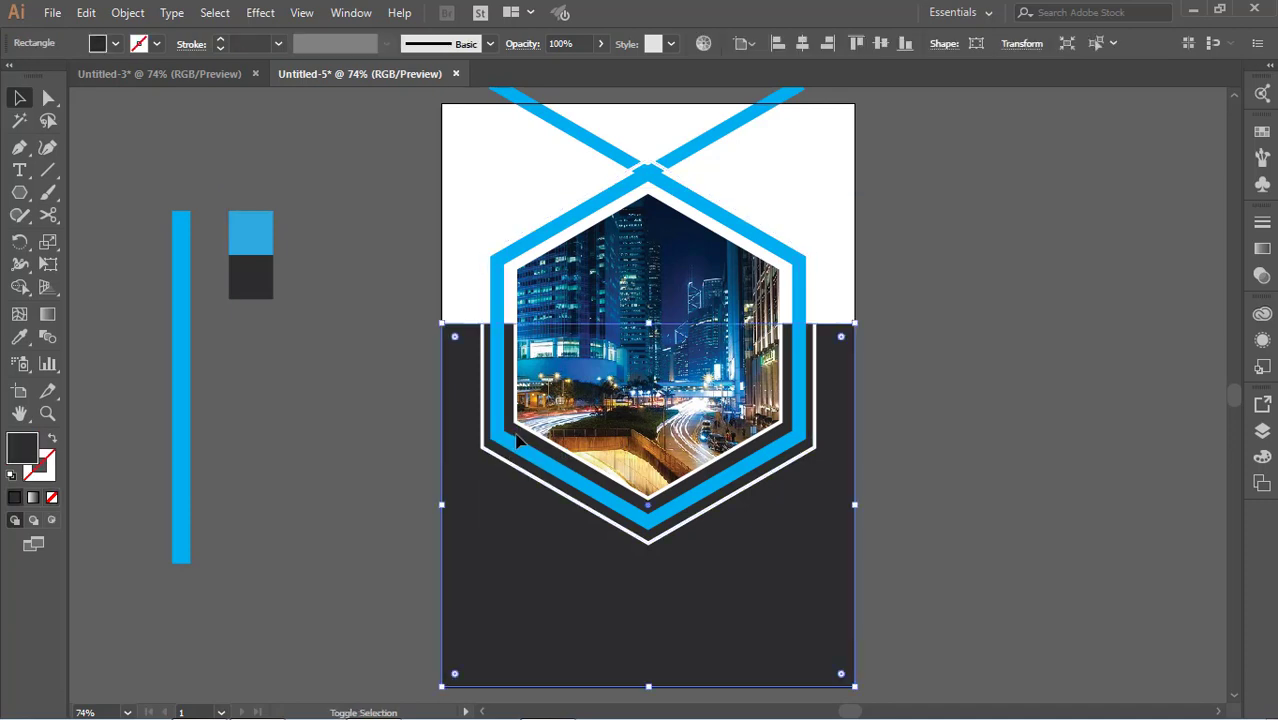
pyautogui.click(1150, 502)
pyautogui.click(525, 442)
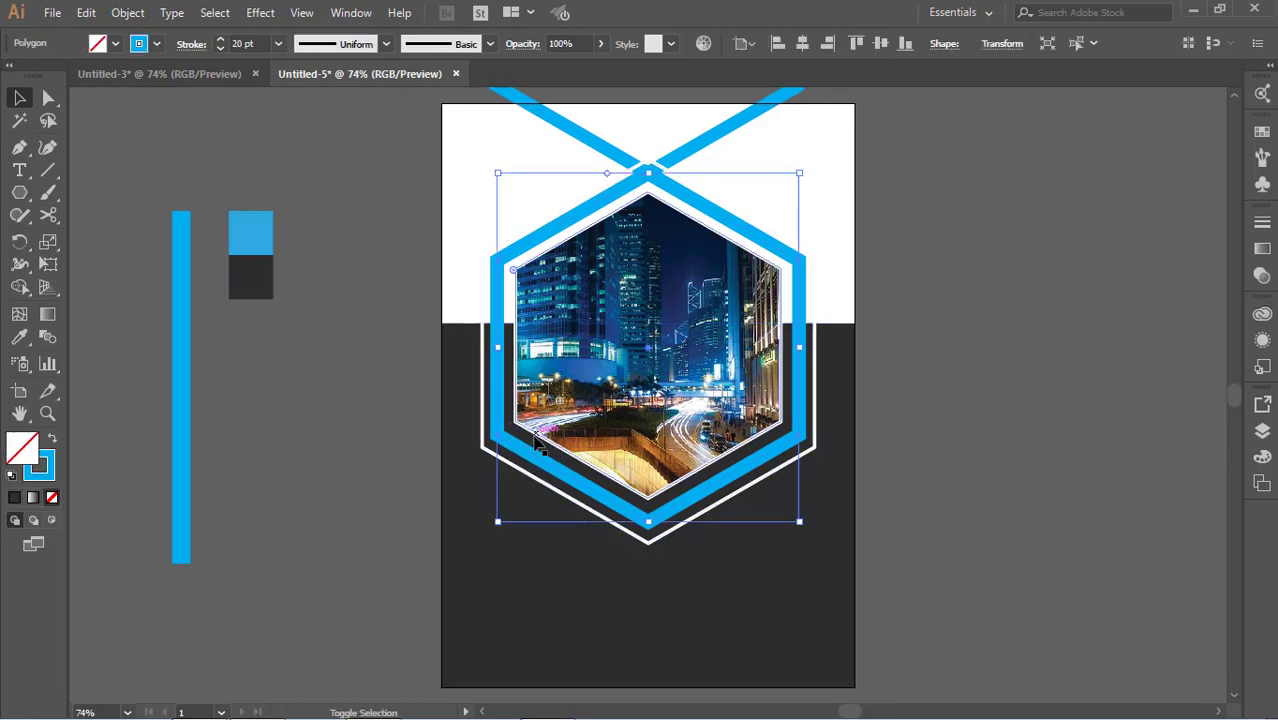
pyautogui.keyDown('shift'); pyautogui.click(537, 430); pyautogui.keyUp('shift')
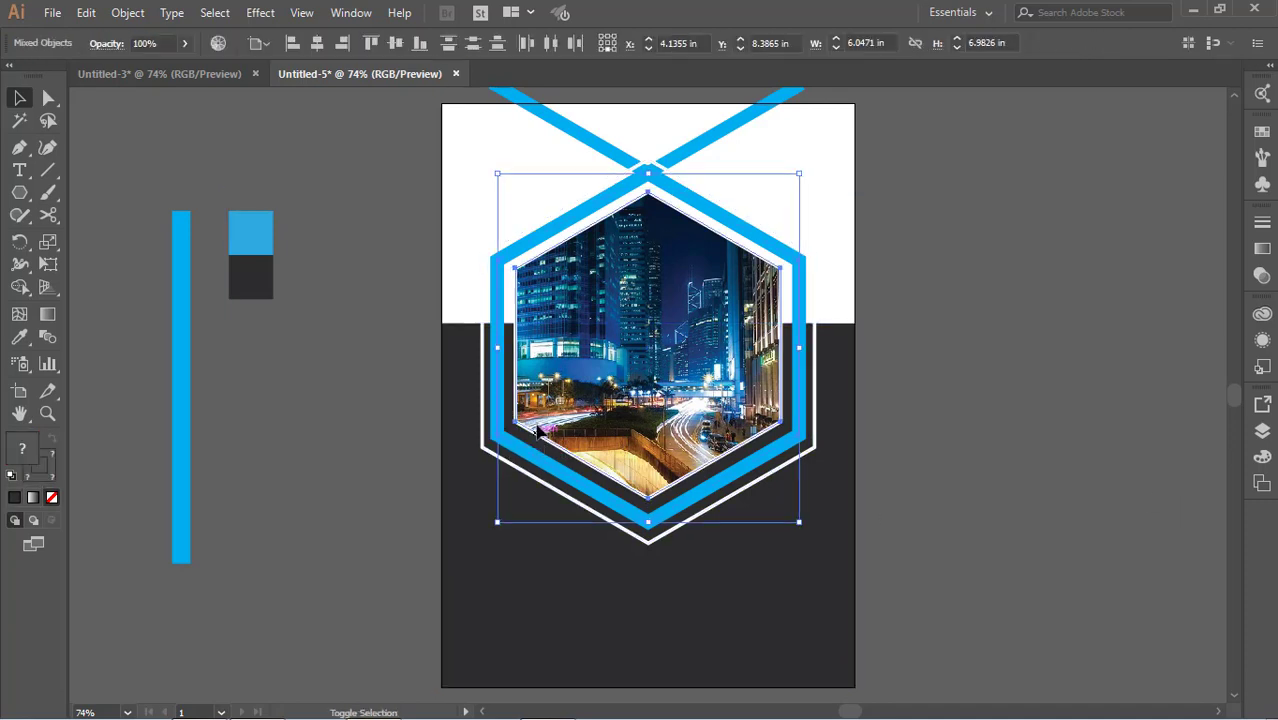
pyautogui.rightClick(714, 272)
pyautogui.moveTo(766, 458)
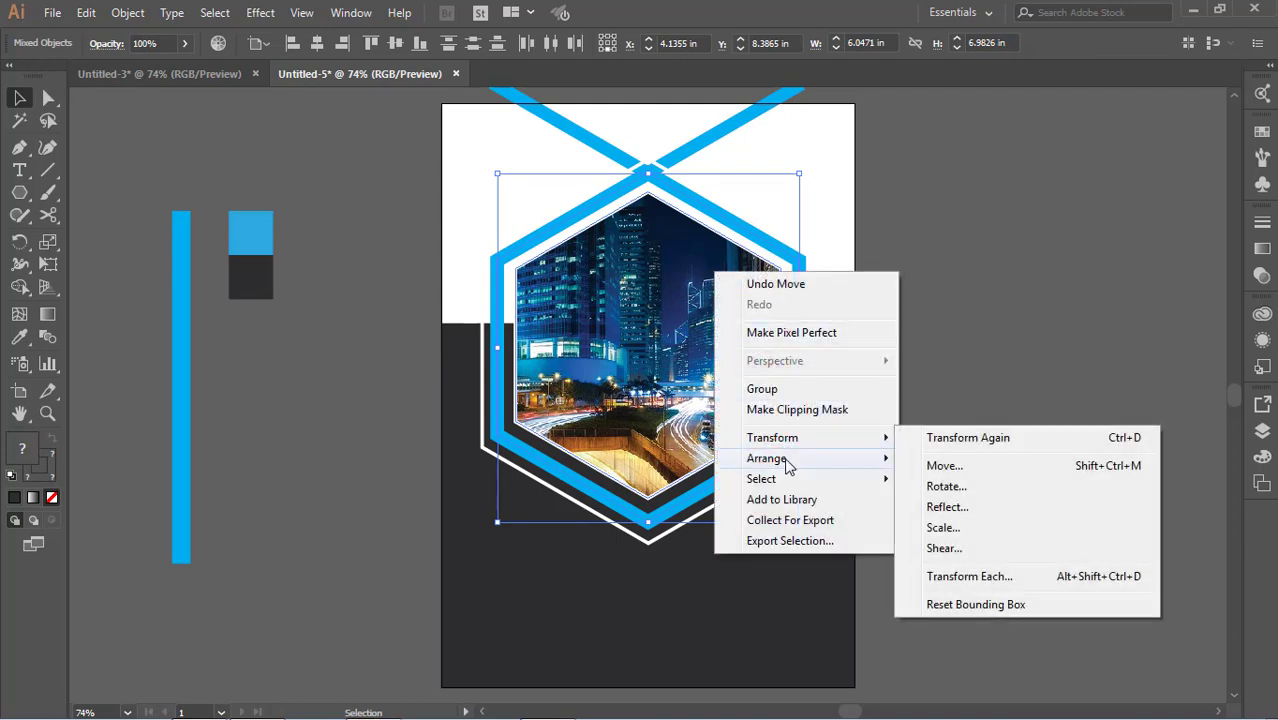
pyautogui.click(1040, 332)
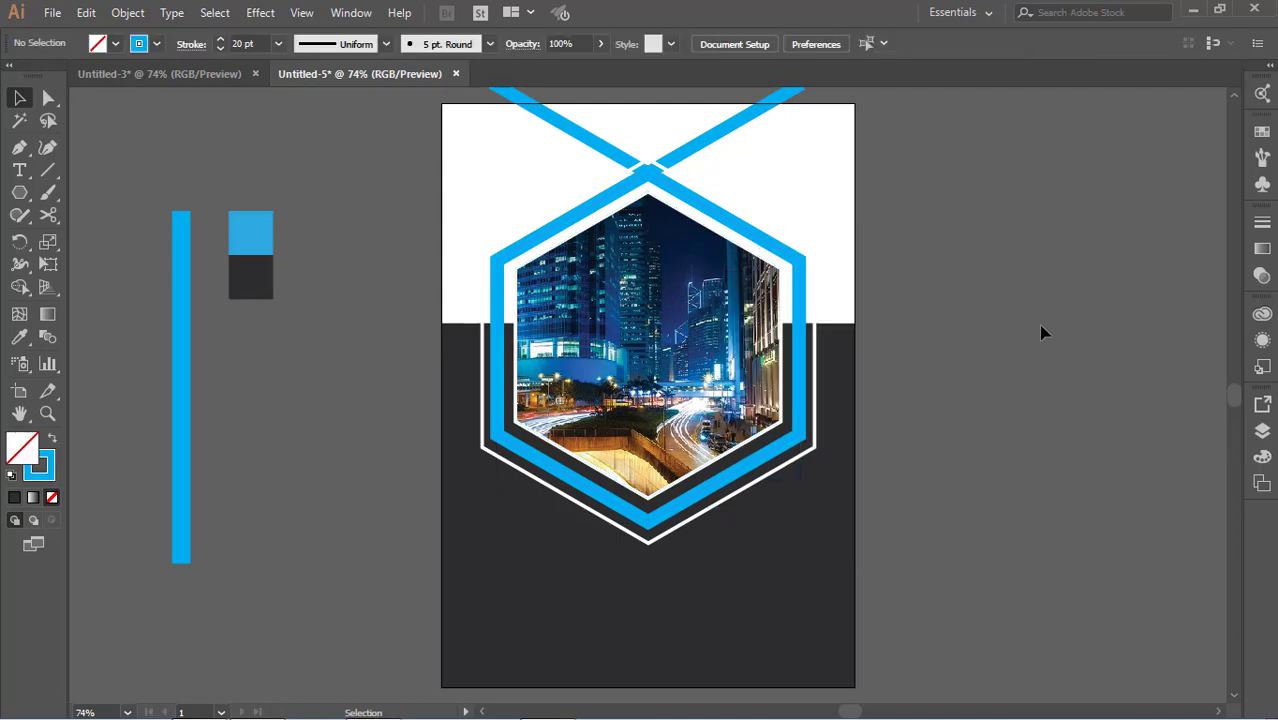
pyautogui.click(716, 145)
pyautogui.rightClick(604, 142)
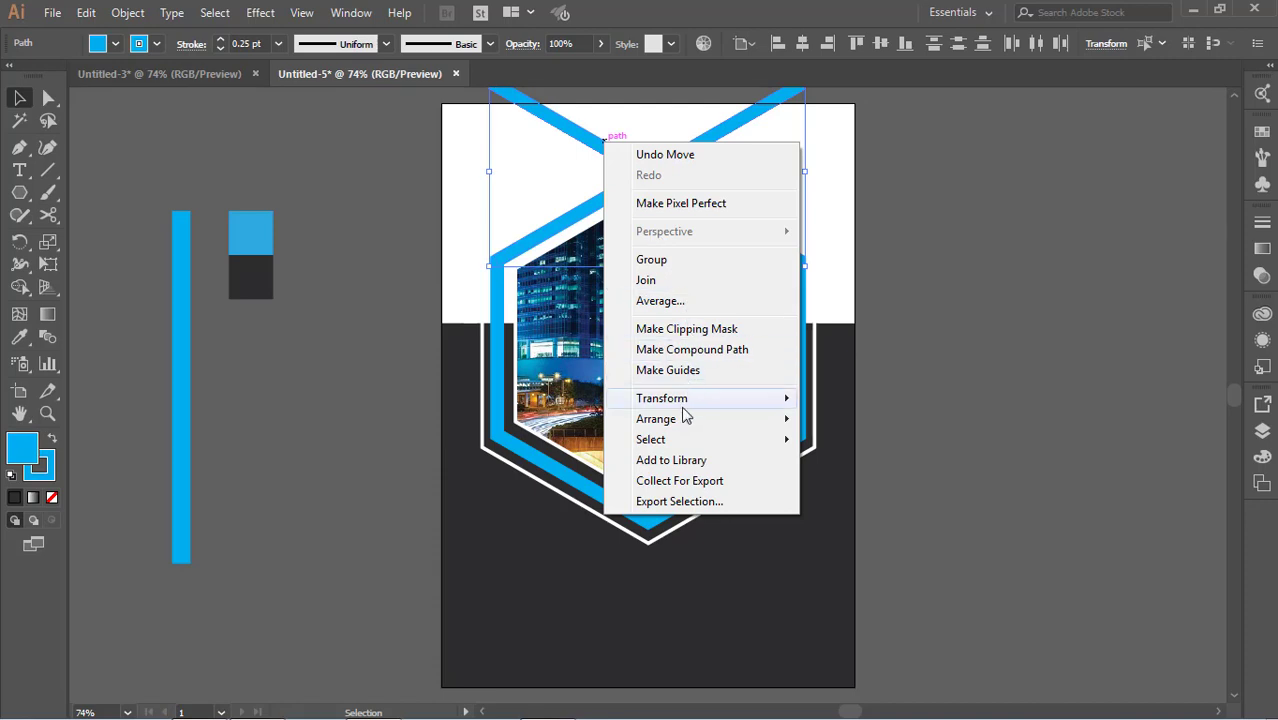
pyautogui.click(850, 420)
pyautogui.click(1046, 277)
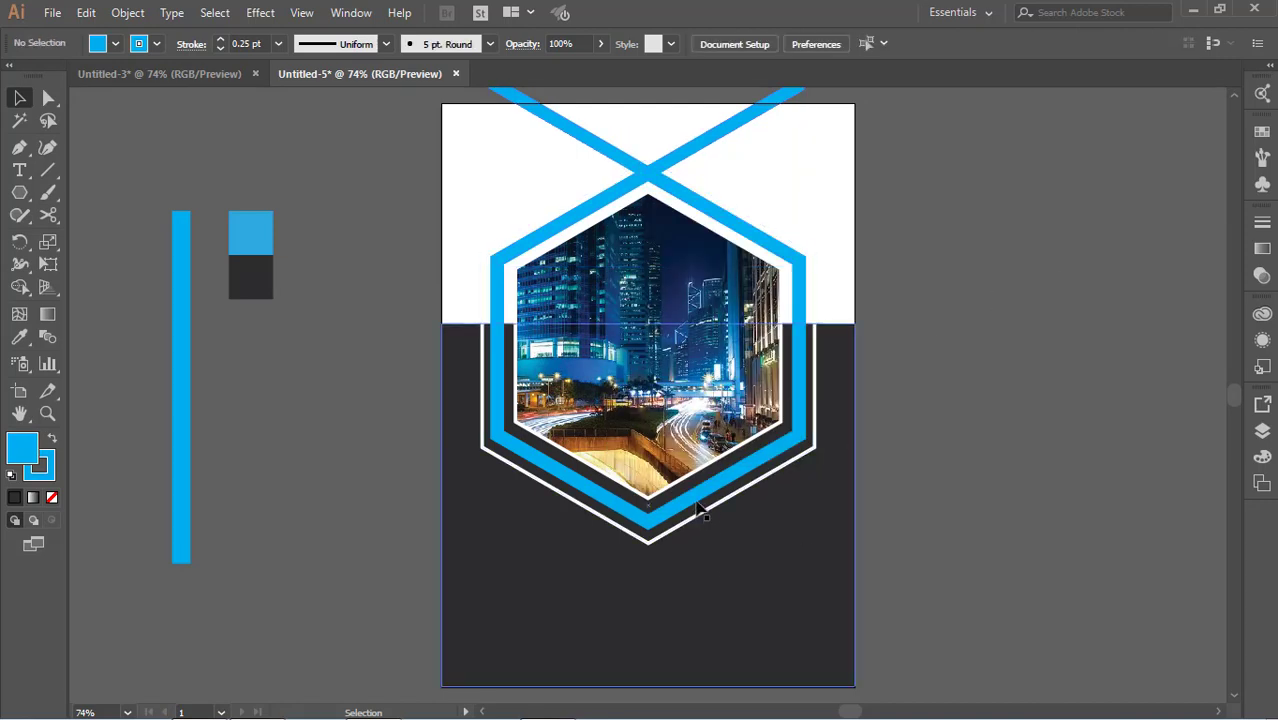
pyautogui.scroll(-3, 985, 400)
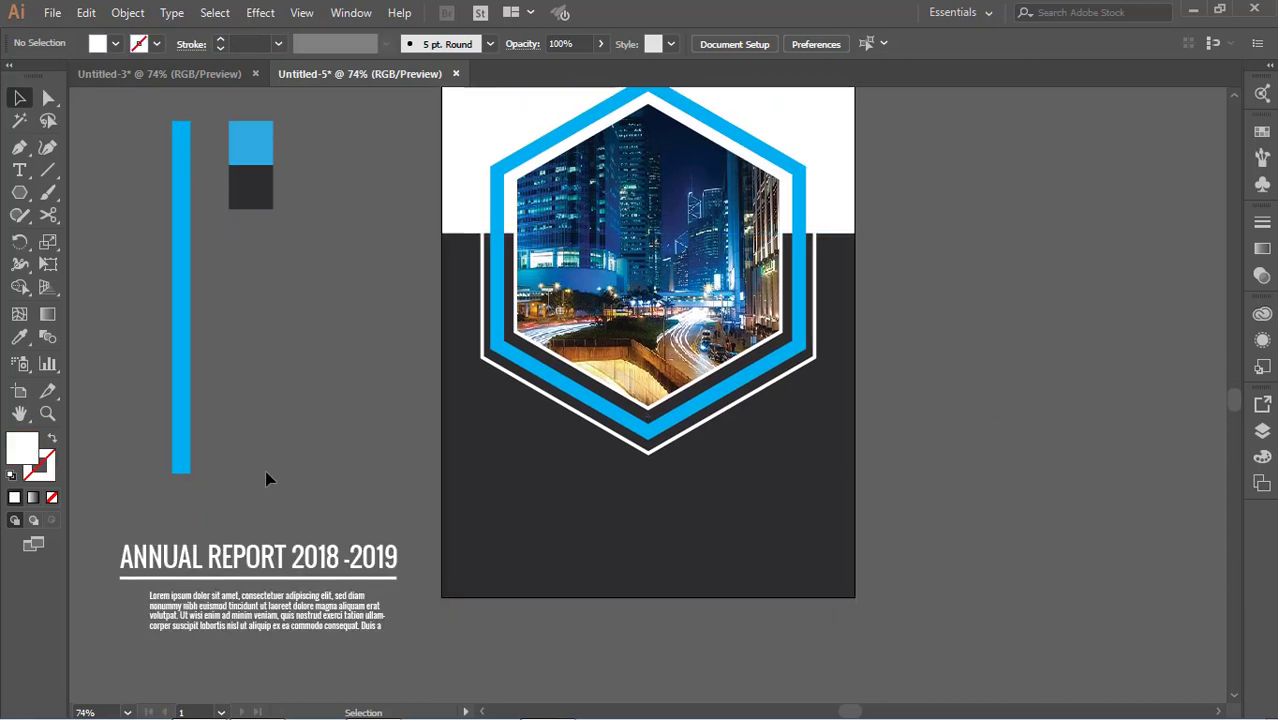
# Move the heading and body text below the hexagon, nudging the paragraph slightly left
pyautogui.moveTo(333, 674); pyautogui.dragTo(333, 674)
pyautogui.moveTo(302, 599); pyautogui.dragTo(686, 524)
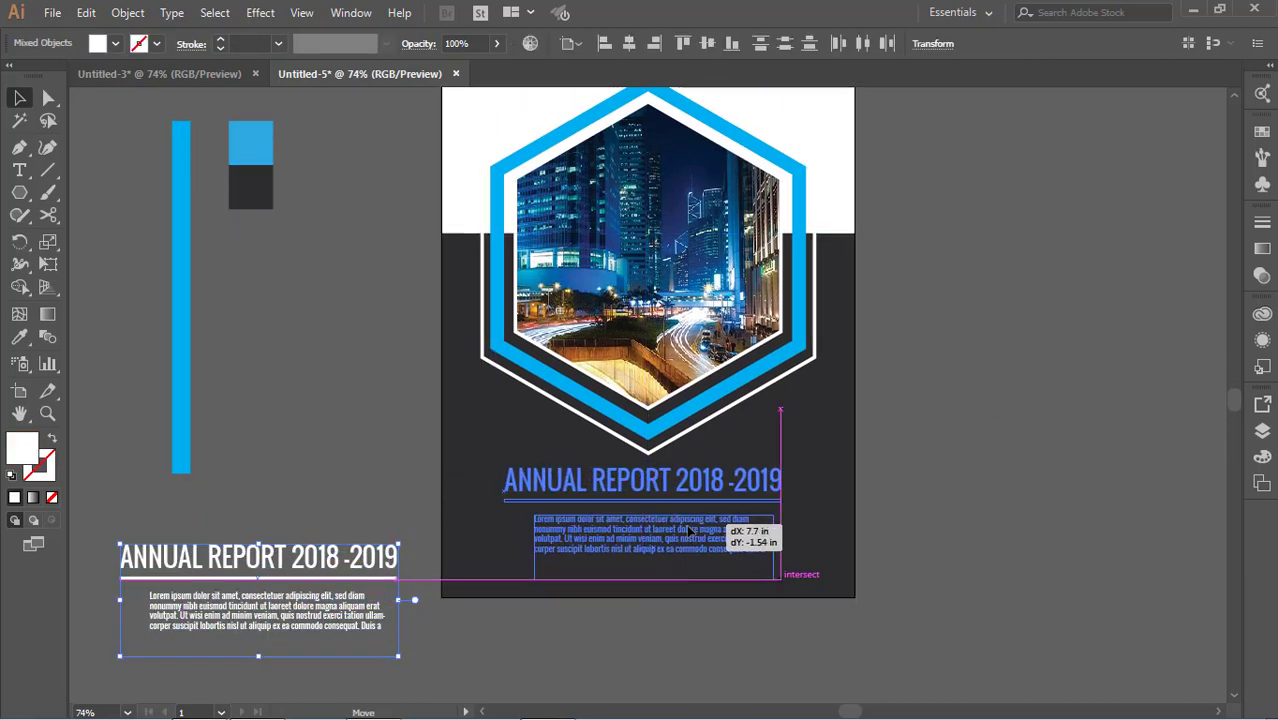
pyautogui.click(965, 483)
pyautogui.click(727, 537)
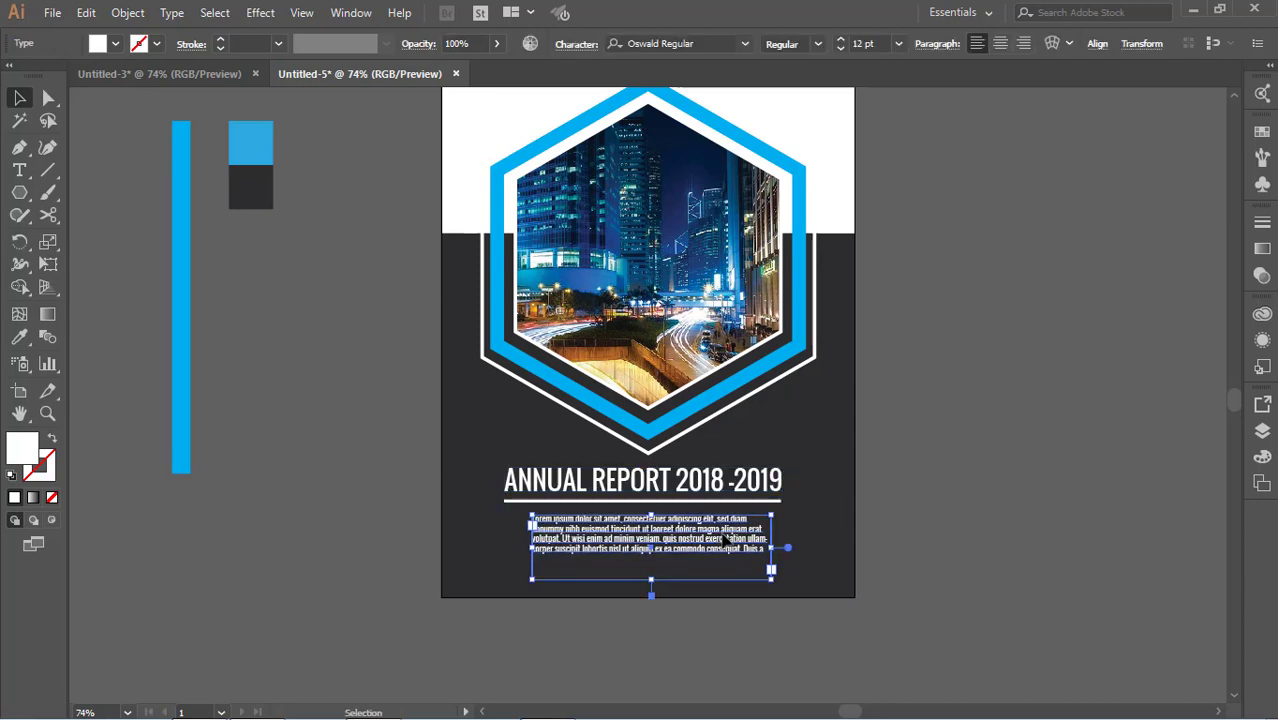
pyautogui.moveTo(727, 537); pyautogui.dragTo(724, 537)
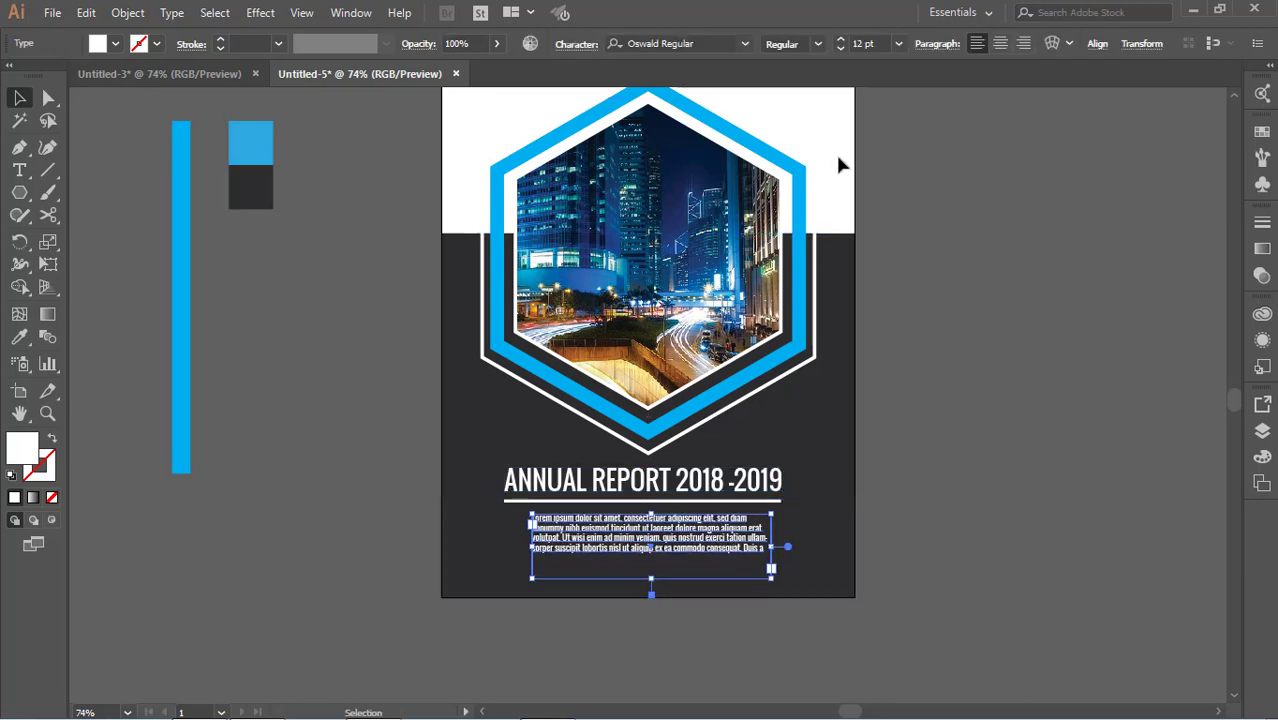
# Enlarge the body text to 18 pt and shift it up slightly
pyautogui.click(893, 43)
pyautogui.click(932, 247)
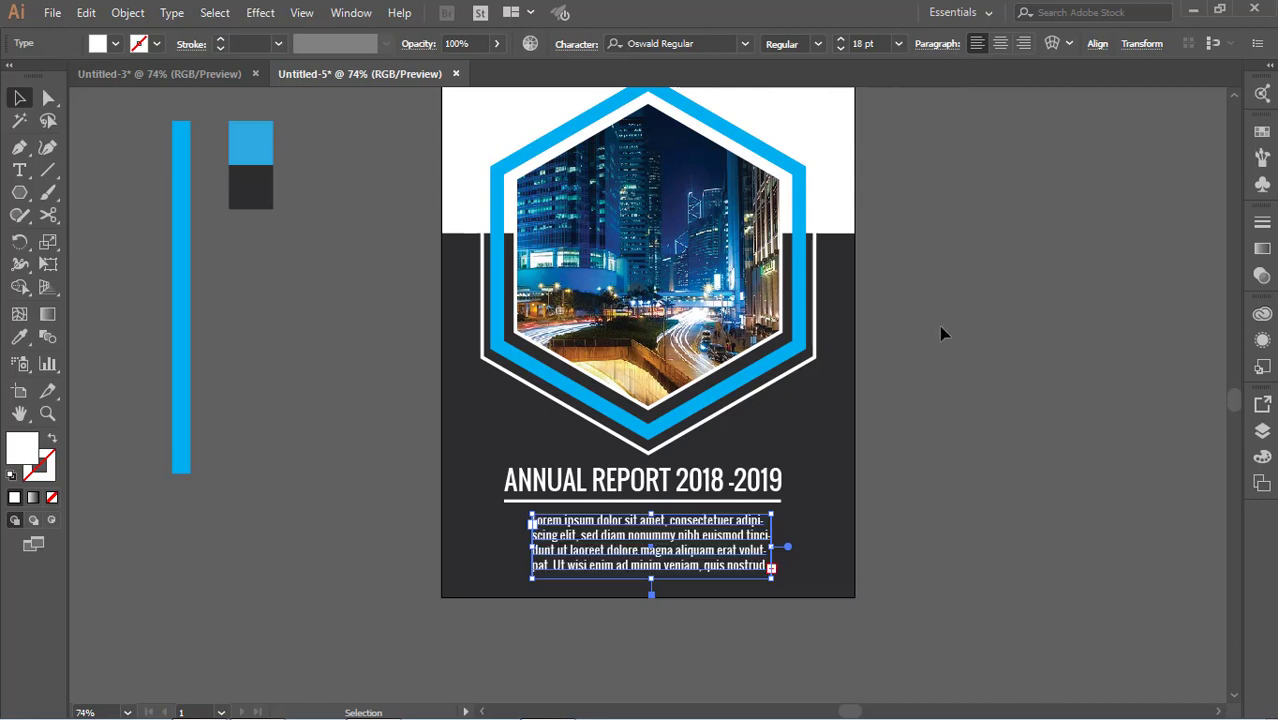
pyautogui.click(939, 325)
pyautogui.click(742, 537)
pyautogui.click(859, 536)
pyautogui.click(678, 566)
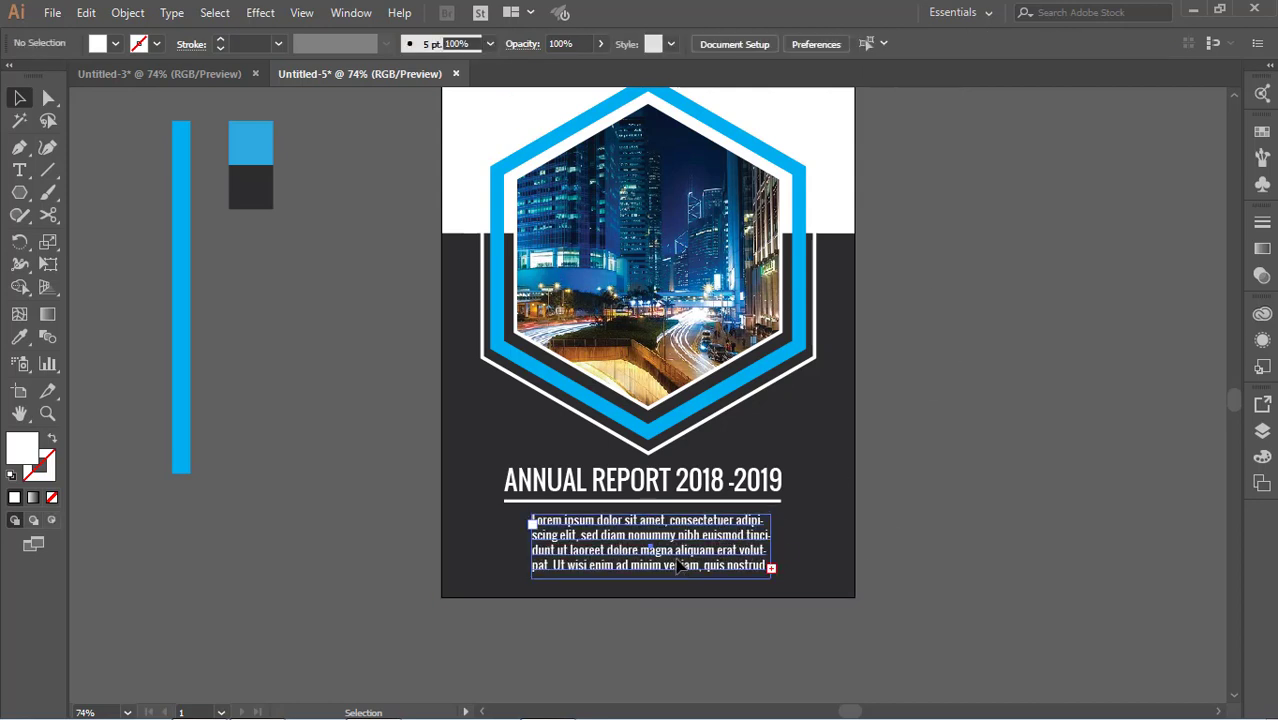
pyautogui.moveTo(678, 566); pyautogui.dragTo(677, 563)
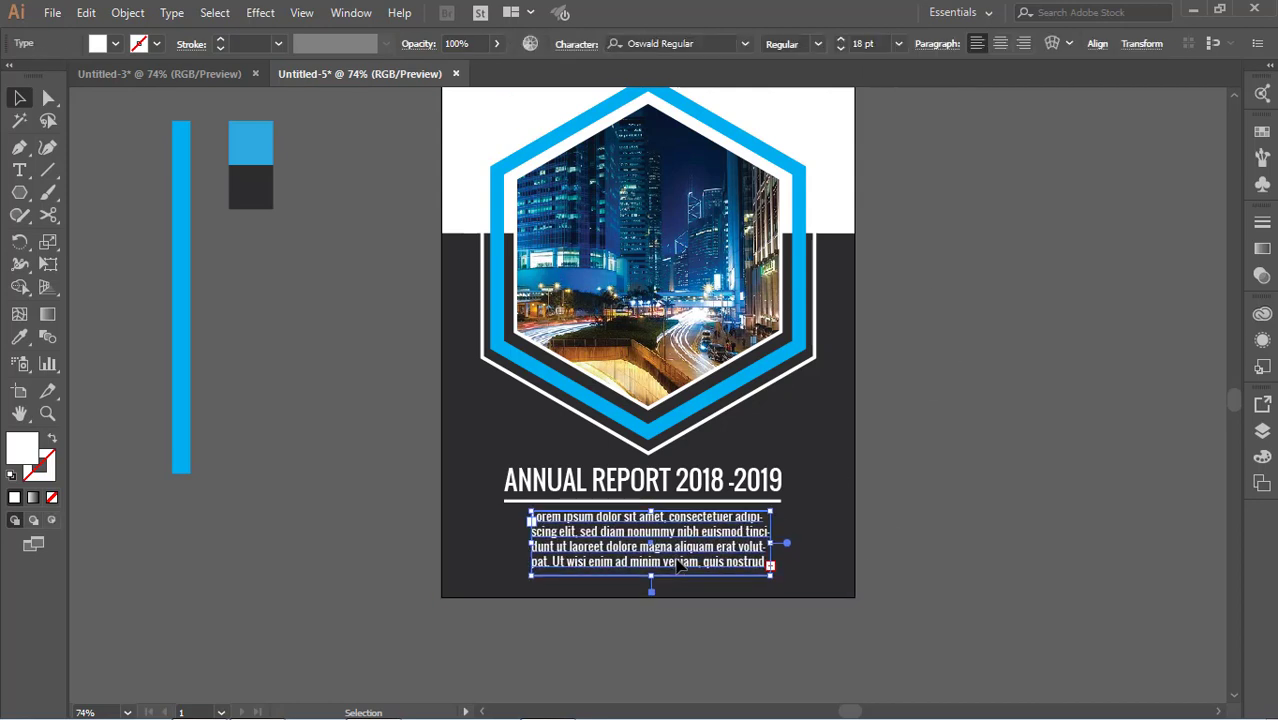
pyautogui.click(878, 486)
pyautogui.click(650, 540)
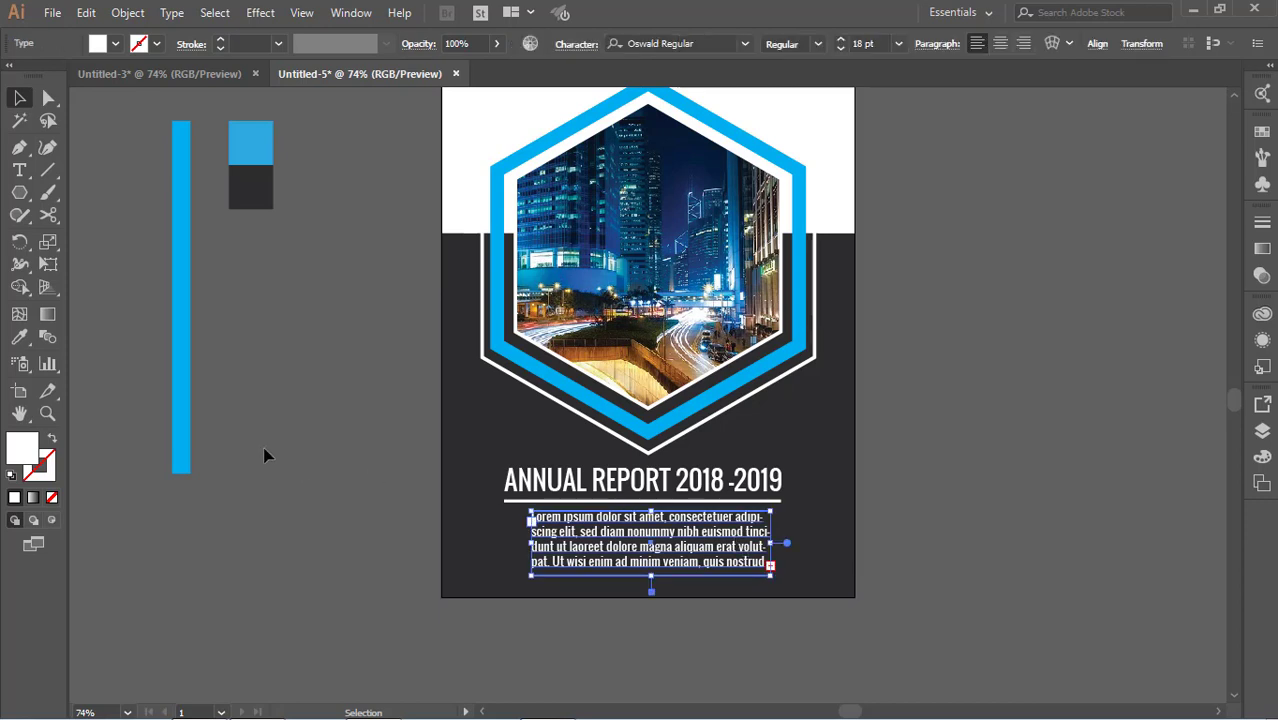
# Delete two characters from the paragraph and centre-align all its lines
pyautogui.click(19, 170)
pyautogui.click(752, 562)
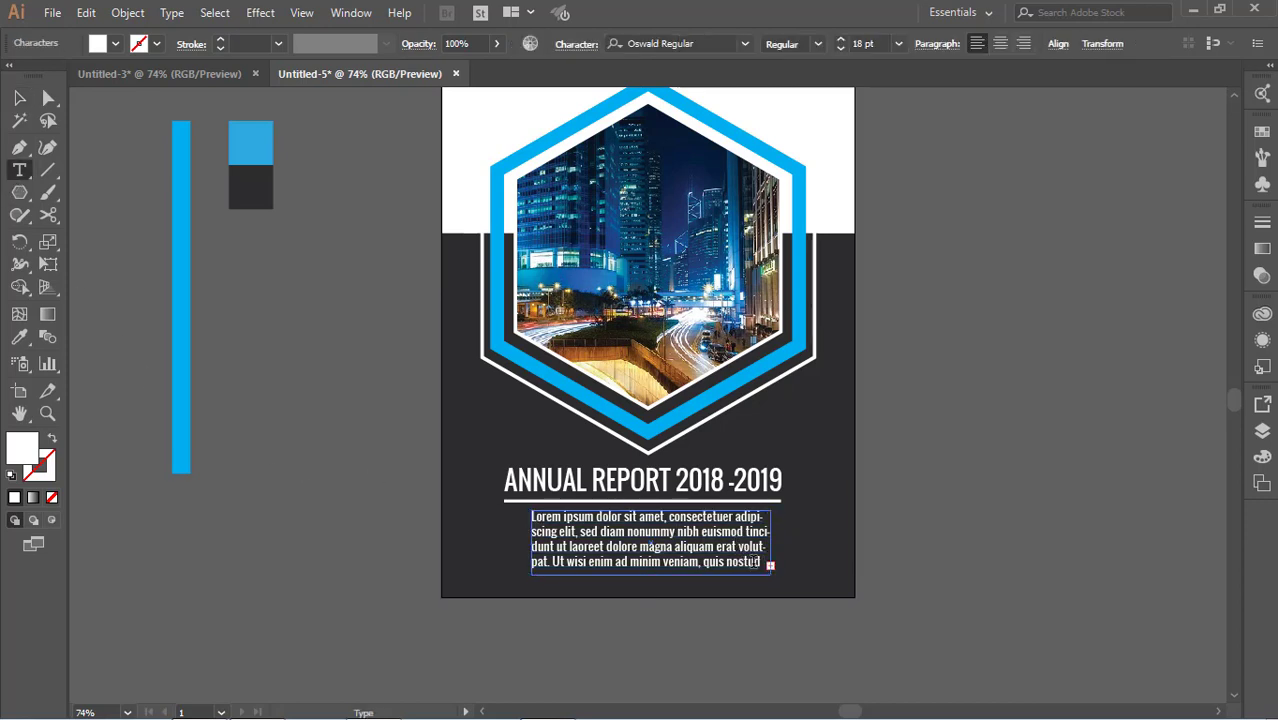
pyautogui.press('BackSpace')
pyautogui.press('BackSpace')
pyautogui.press('BackSpace')
pyautogui.press('BackSpace')
pyautogui.press('BackSpace')
pyautogui.press('BackSpace')
pyautogui.press('BackSpace')
pyautogui.press('BackSpace')
pyautogui.press('BackSpace')
pyautogui.press('BackSpace')
pyautogui.press('BackSpace')
pyautogui.press('BackSpace')
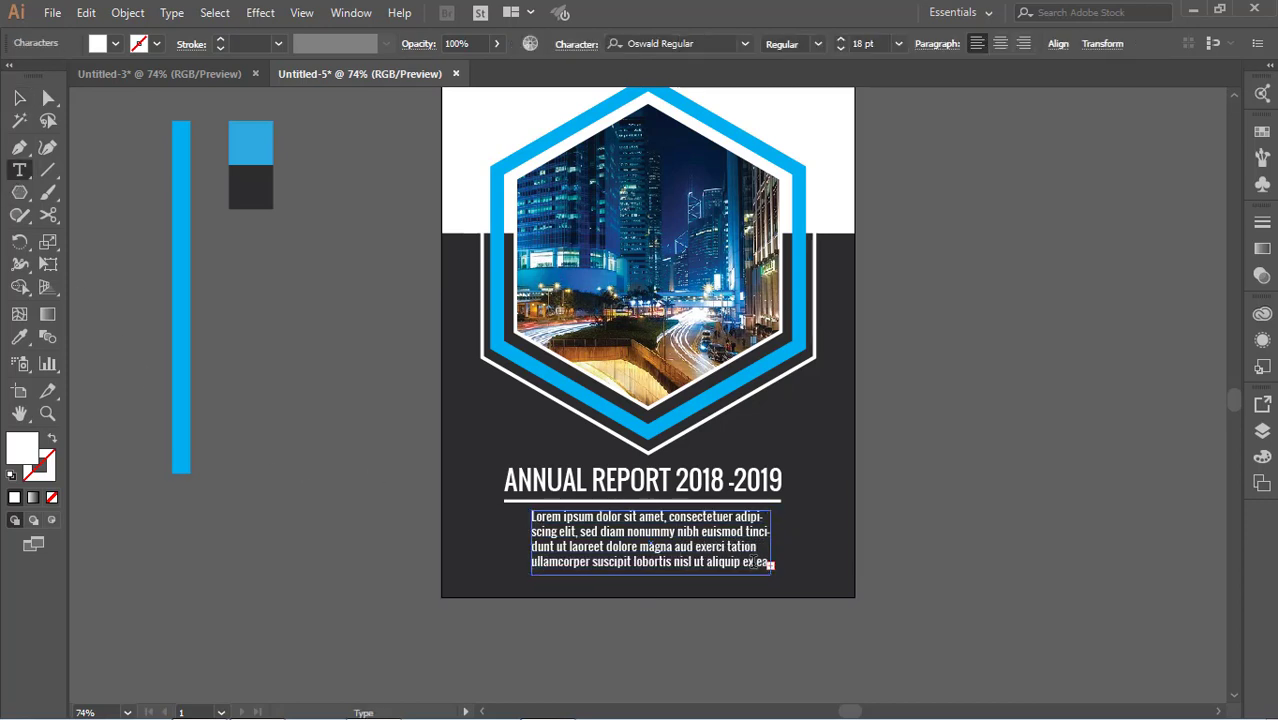
pyautogui.press('BackSpace')
pyautogui.press('BackSpace')
pyautogui.press('BackSpace')
pyautogui.press('BackSpace')
pyautogui.press('BackSpace')
pyautogui.press('BackSpace')
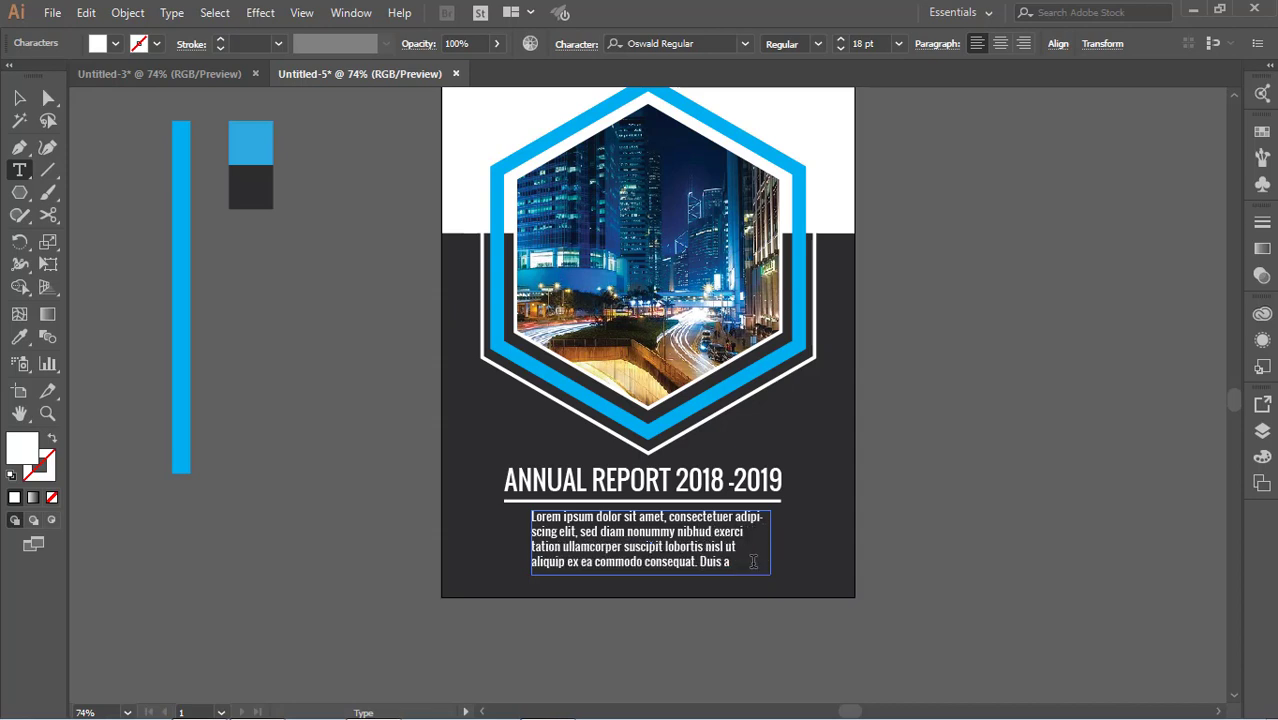
pyautogui.moveTo(753, 562)
pyautogui.mouseDown()
pyautogui.moveTo(531, 532)
pyautogui.moveTo(530, 516)
pyautogui.mouseUp()
pyautogui.click(999, 44)
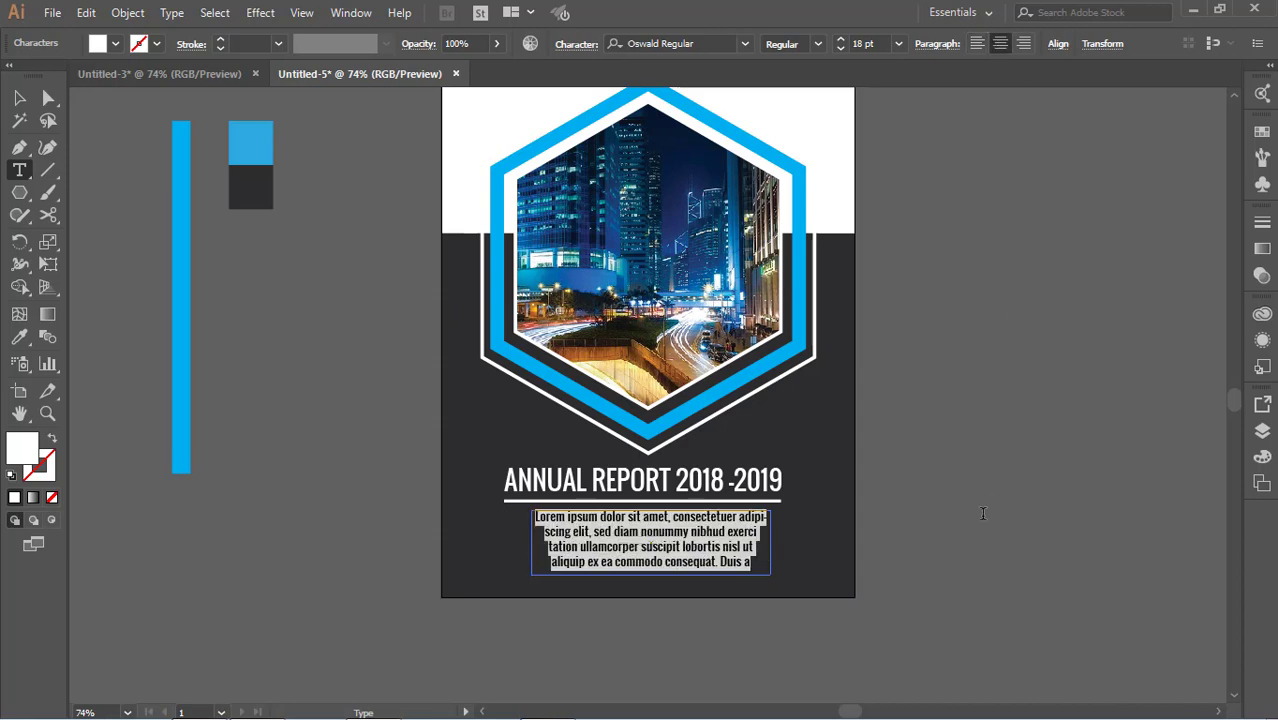
pyautogui.click(18, 98)
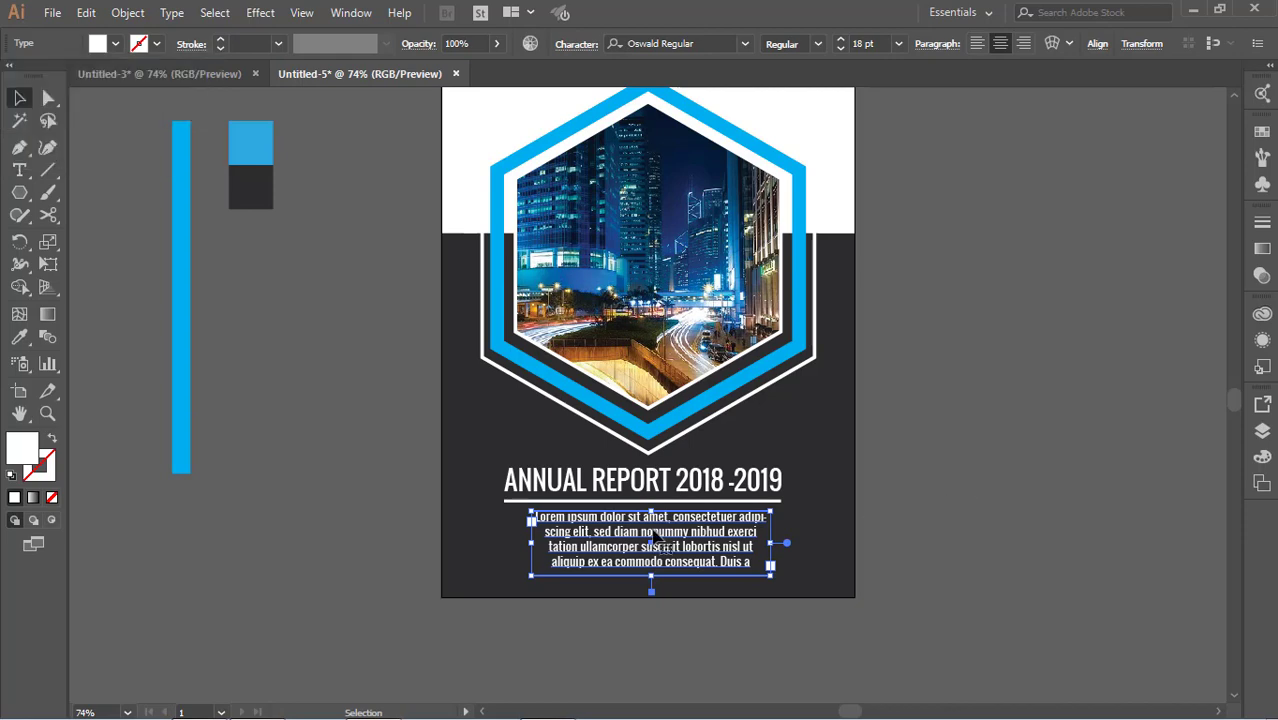
pyautogui.click(947, 442)
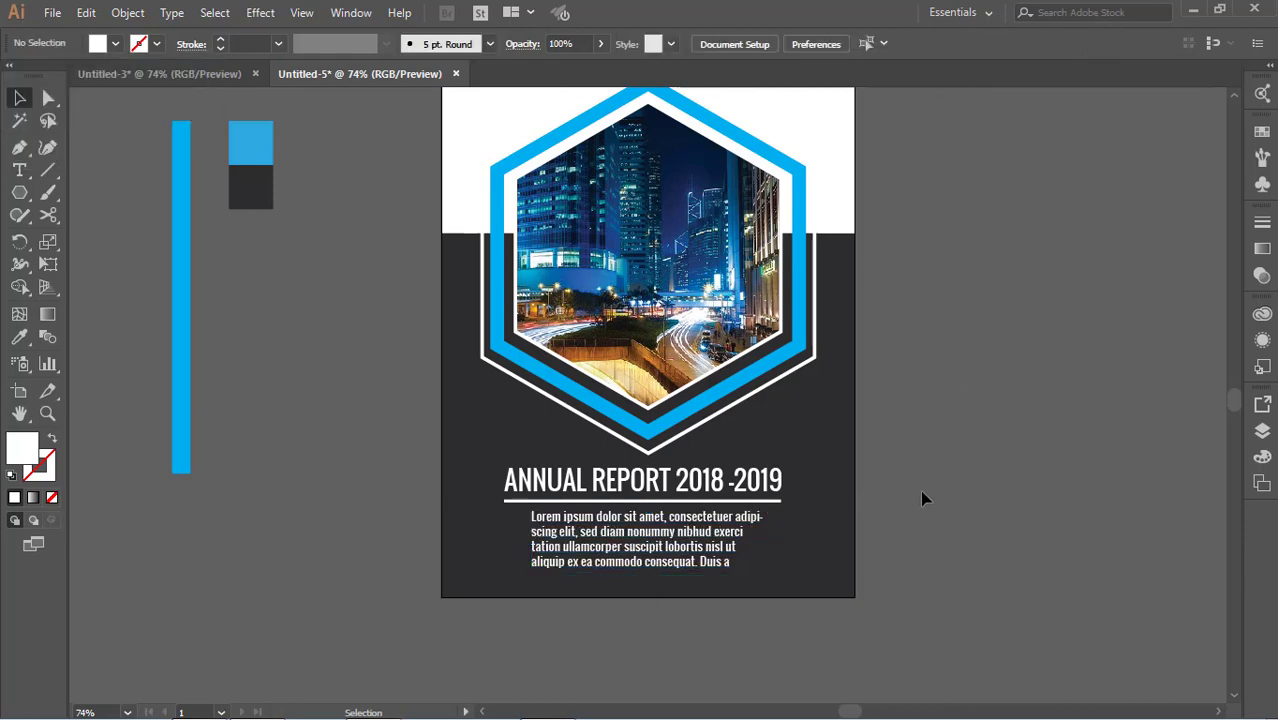
# Replace the misspelt word in the paragraph with "euismod"
pyautogui.scroll(3, 951, 455)
pyautogui.scroll(-2, 930, 400)
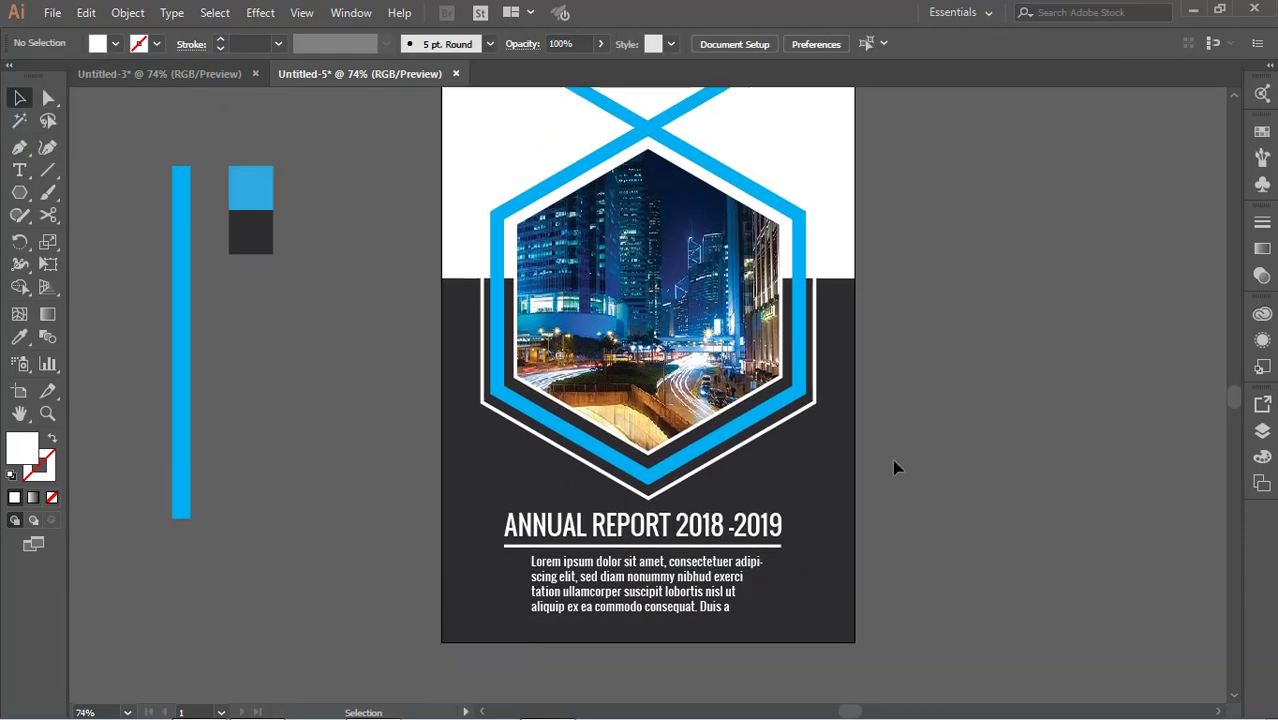
pyautogui.click(736, 580)
pyautogui.doubleClick(736, 580)
pyautogui.write('eu')
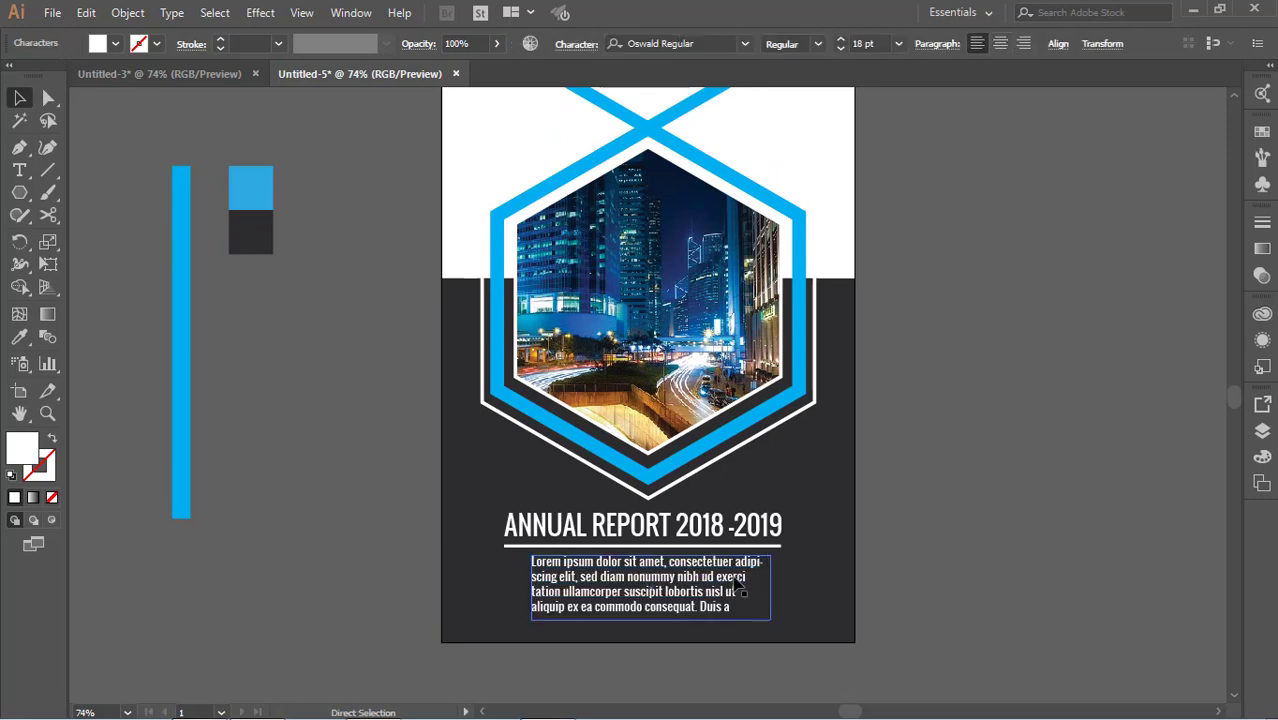
pyautogui.write('ismod')
pyautogui.press('Escape')
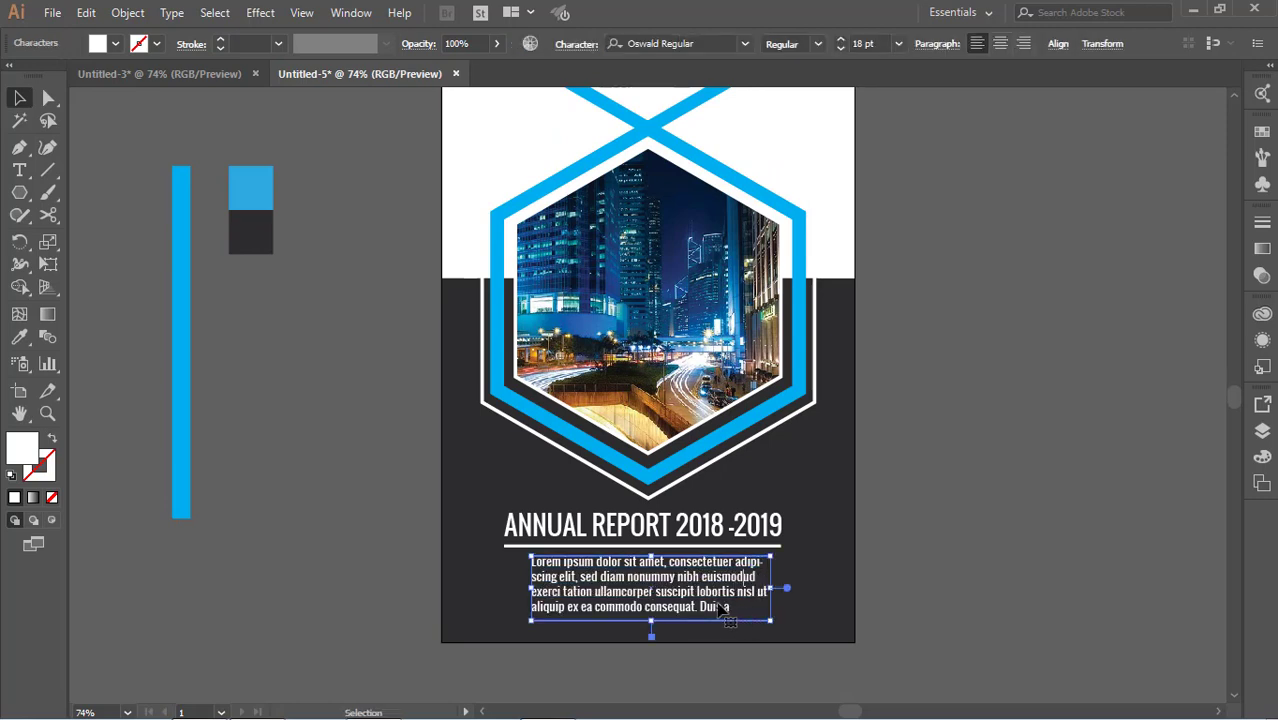
# Set the paragraph's font size to 14 pt
pyautogui.click(898, 43)
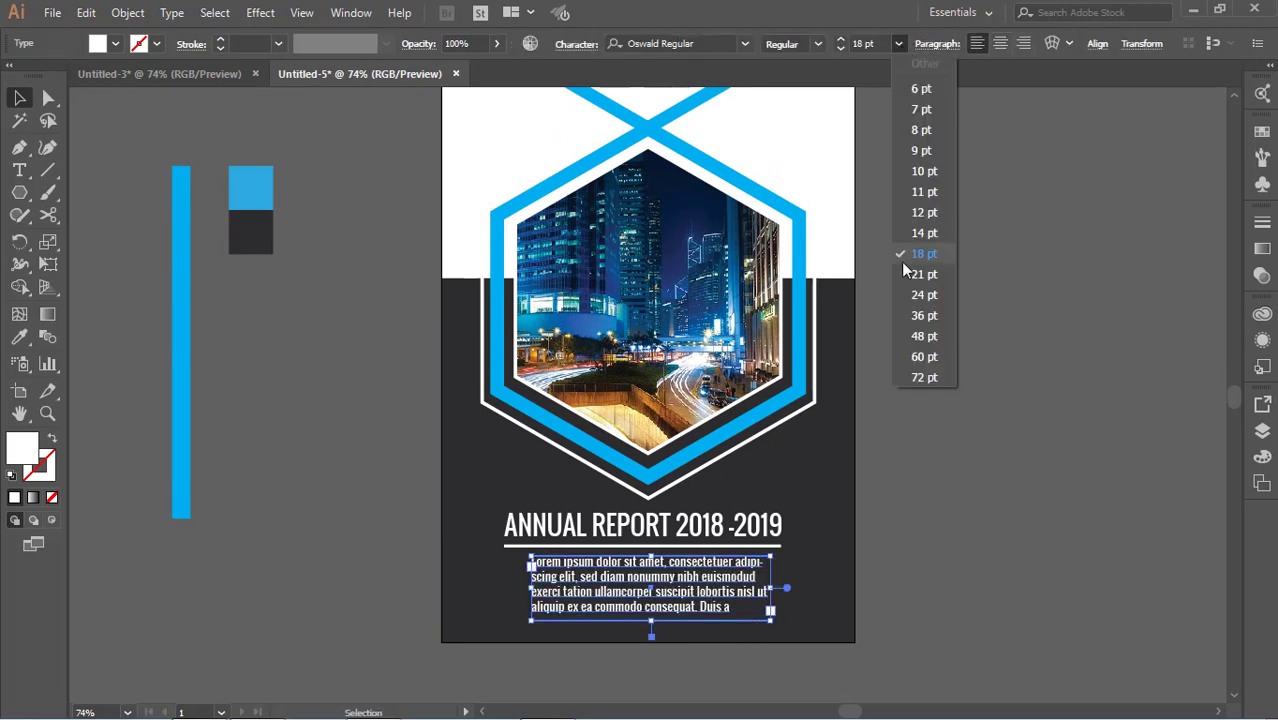
pyautogui.click(915, 211)
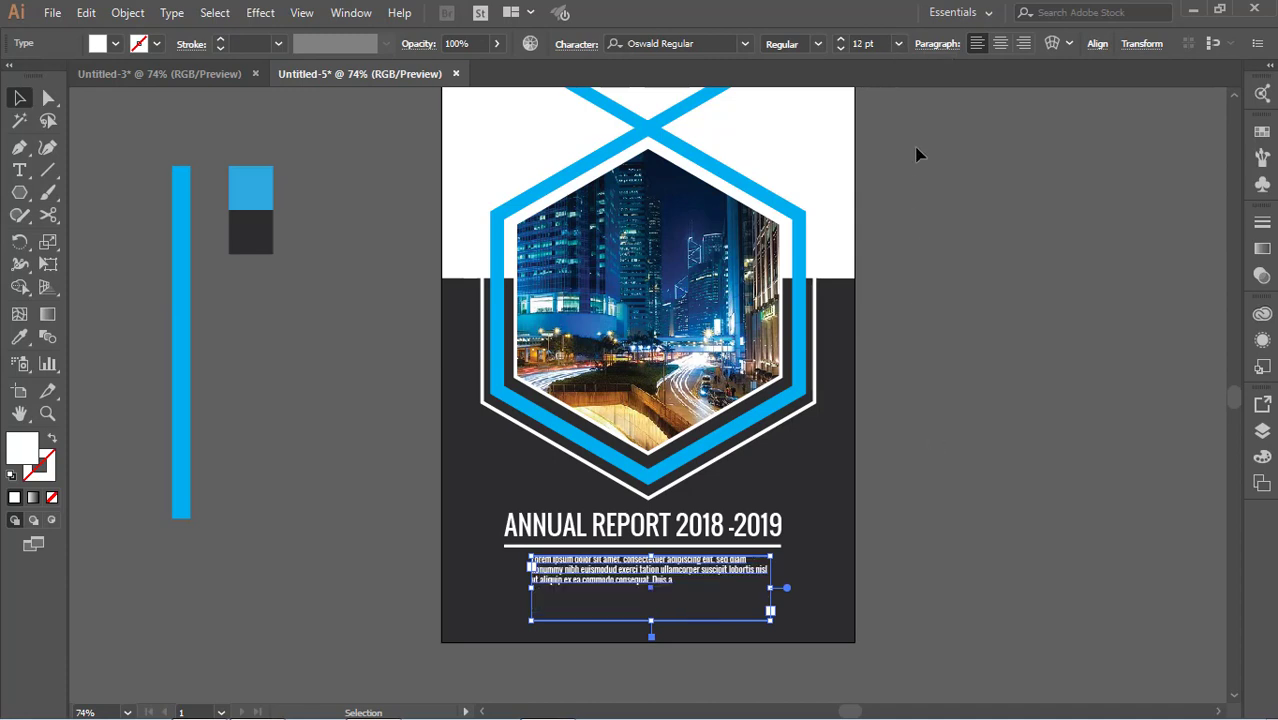
pyautogui.click(898, 43)
pyautogui.click(924, 234)
pyautogui.click(975, 472)
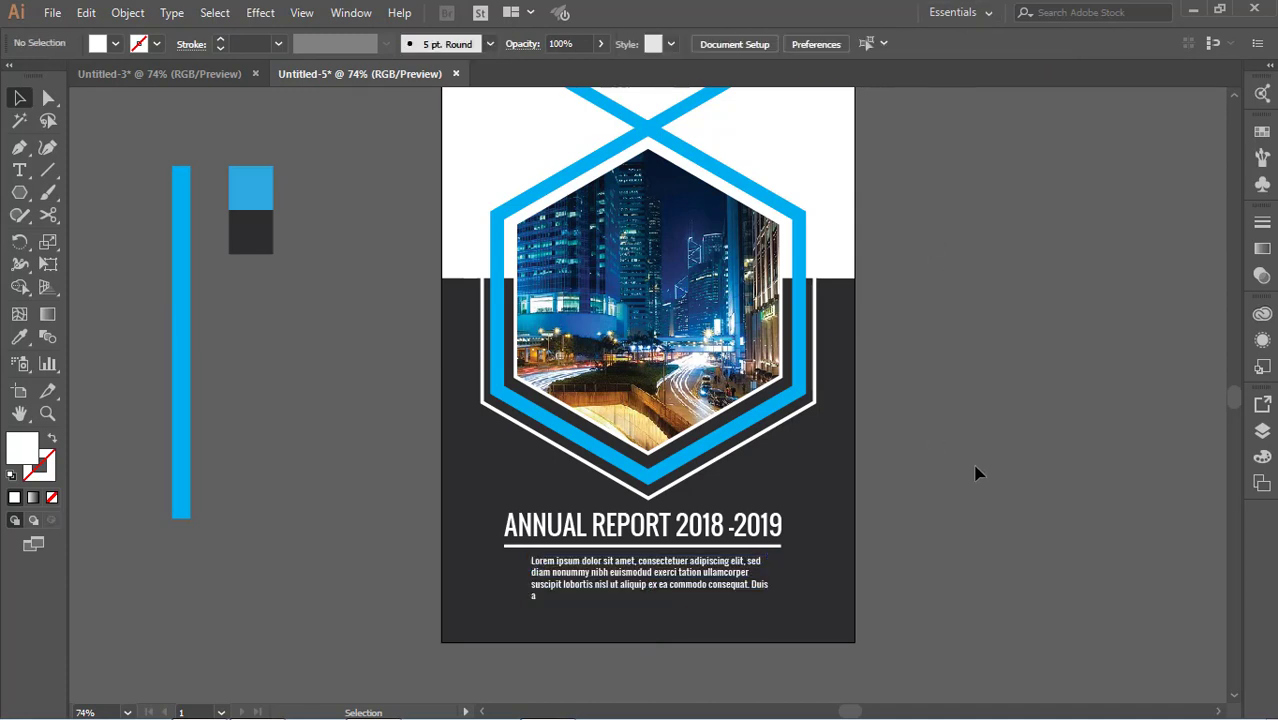
# Delete the stray trailing "a" so the paragraph ends at "Duis"
pyautogui.click(640, 578)
pyautogui.press('t')
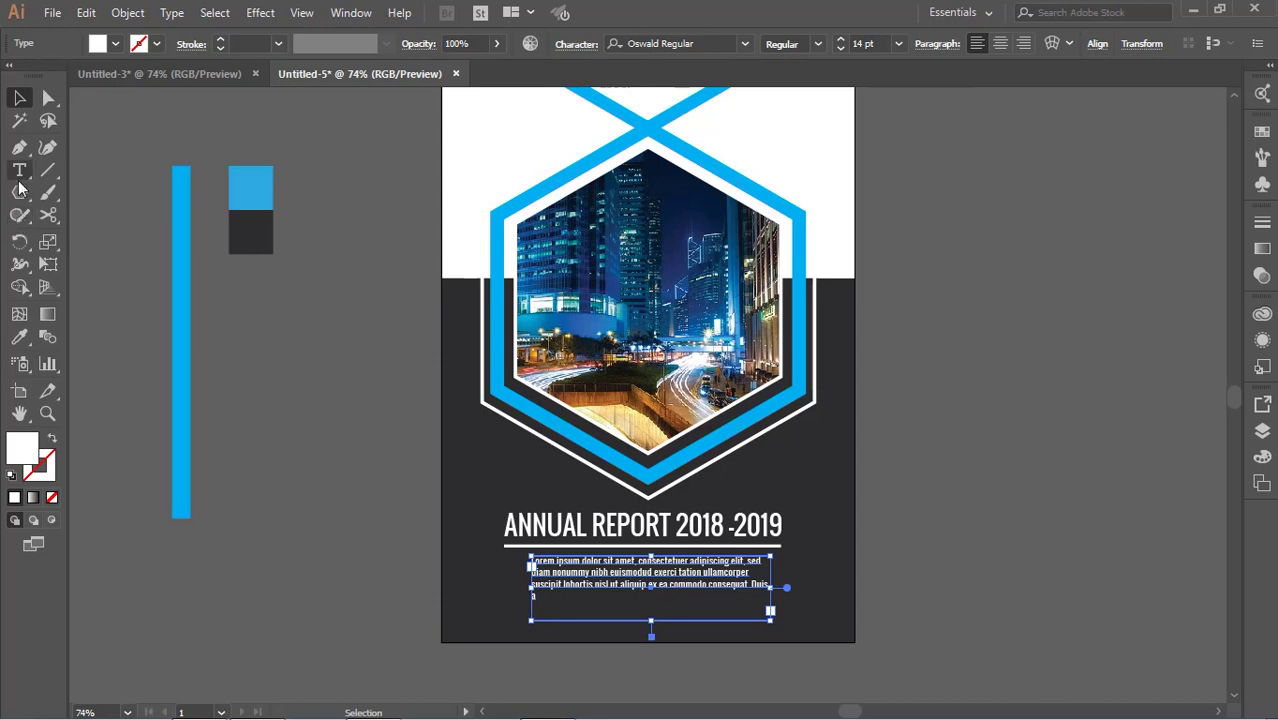
pyautogui.moveTo(606, 617); pyautogui.dragTo(532, 594)
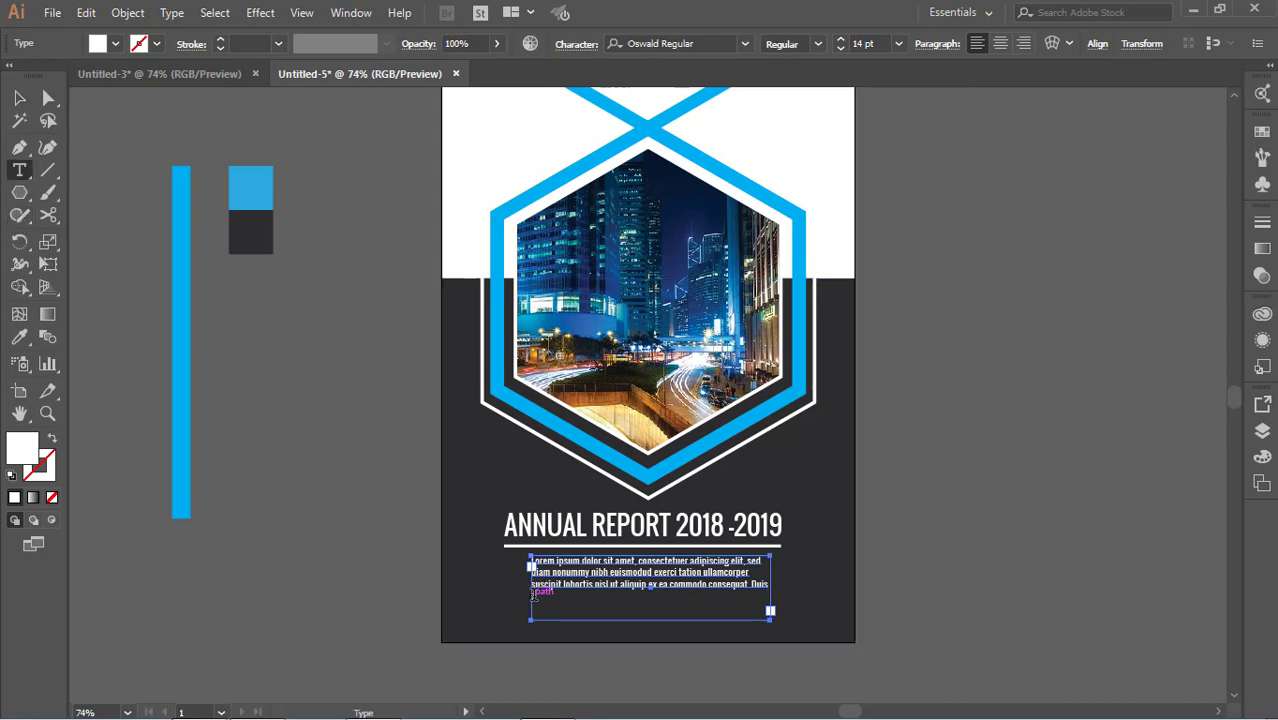
pyautogui.click(533, 594)
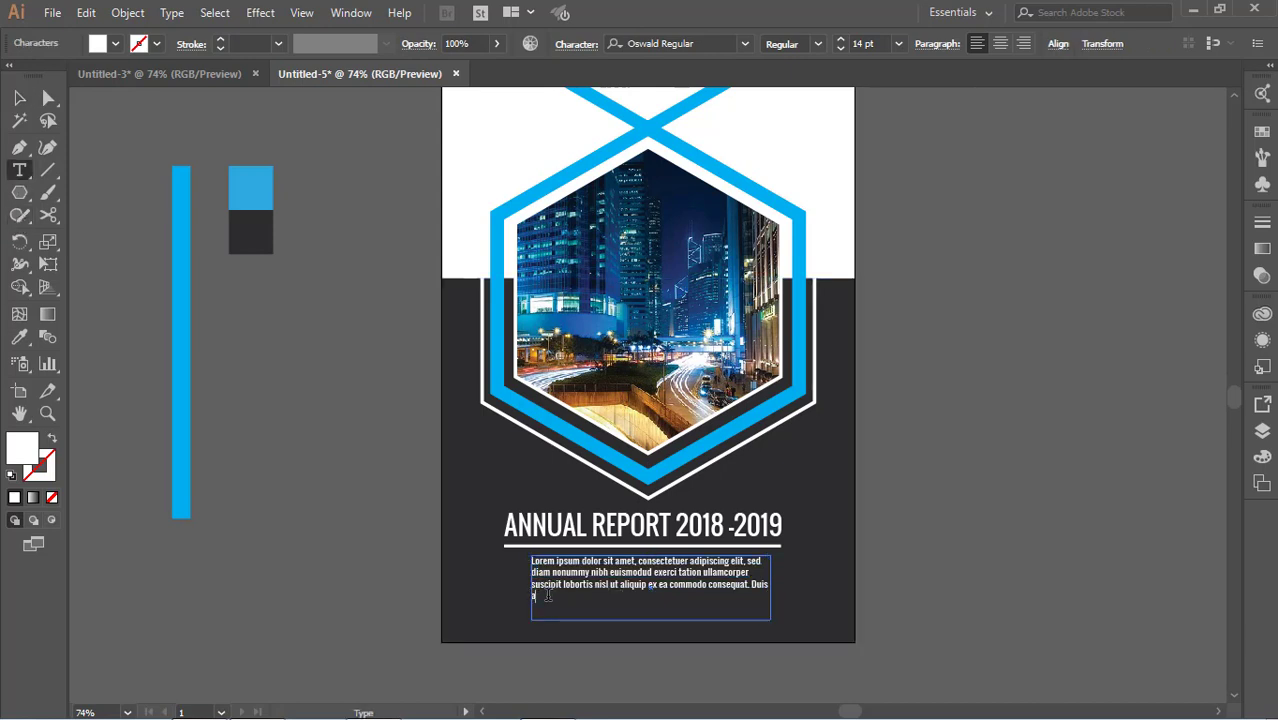
pyautogui.press('Escape')
pyautogui.click(660, 605)
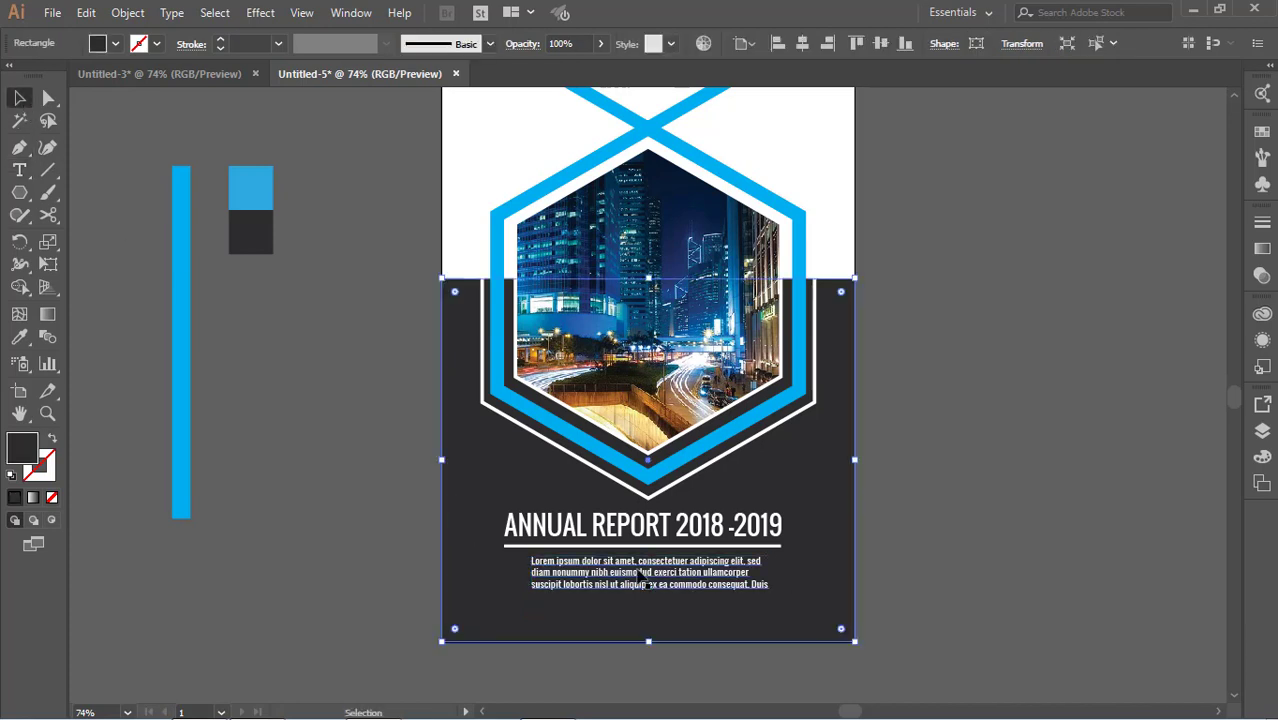
pyautogui.click(680, 578)
pyautogui.click(951, 520)
pyautogui.scroll(2, 951, 516)
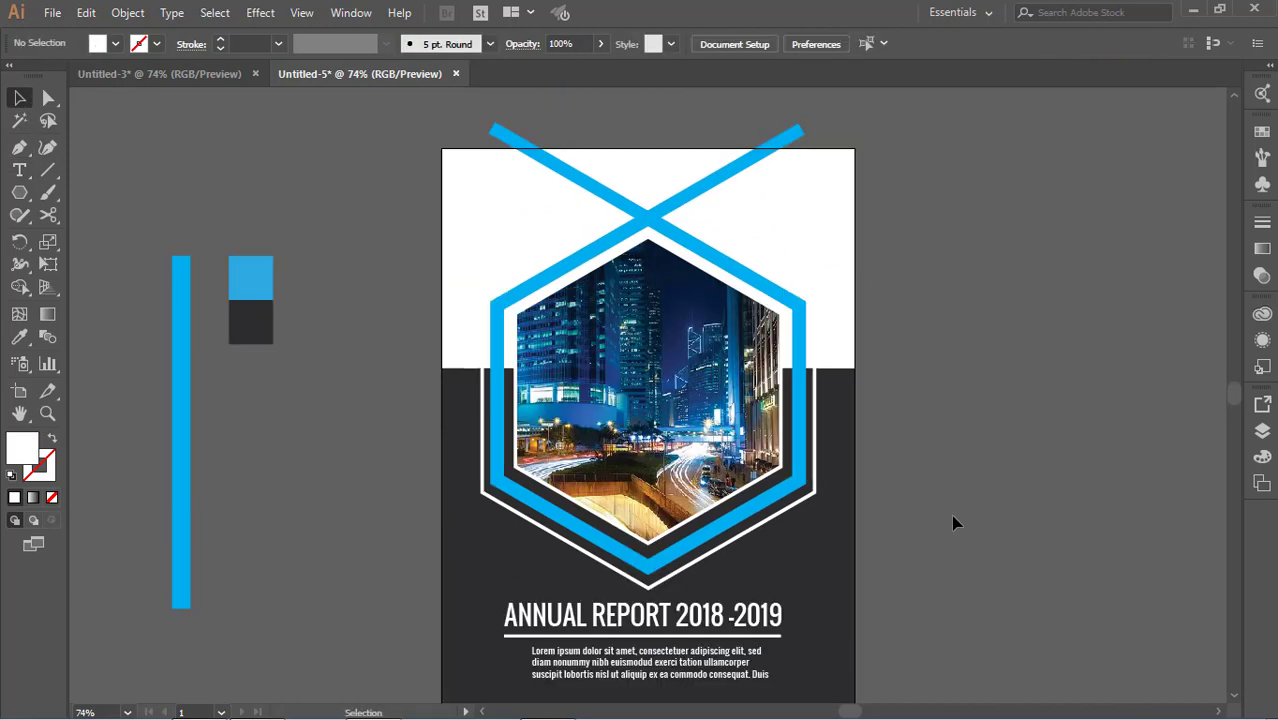
pyautogui.scroll(3, 951, 514)
# Create the "Logo Name" text and move it to the top centre of the page
pyautogui.click(20, 173)
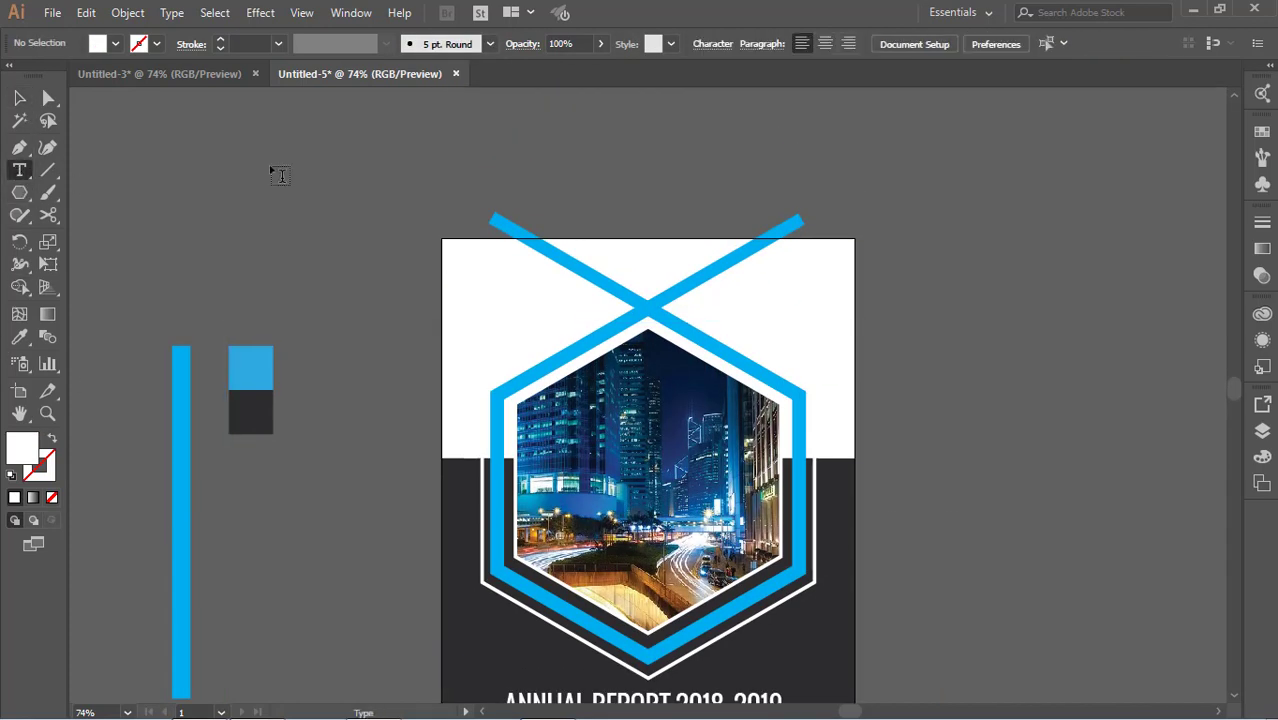
pyautogui.click(272, 168)
pyautogui.press('BackSpace')
pyautogui.write('Logo Name')
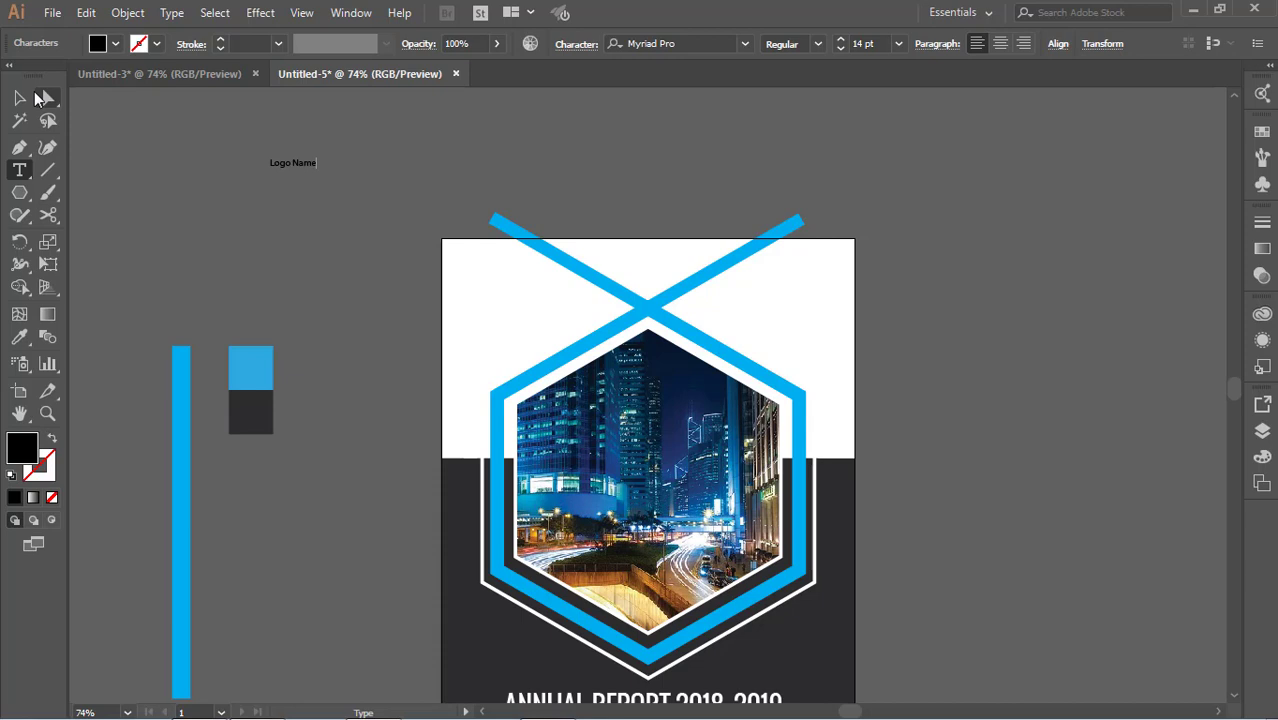
pyautogui.click(20, 97)
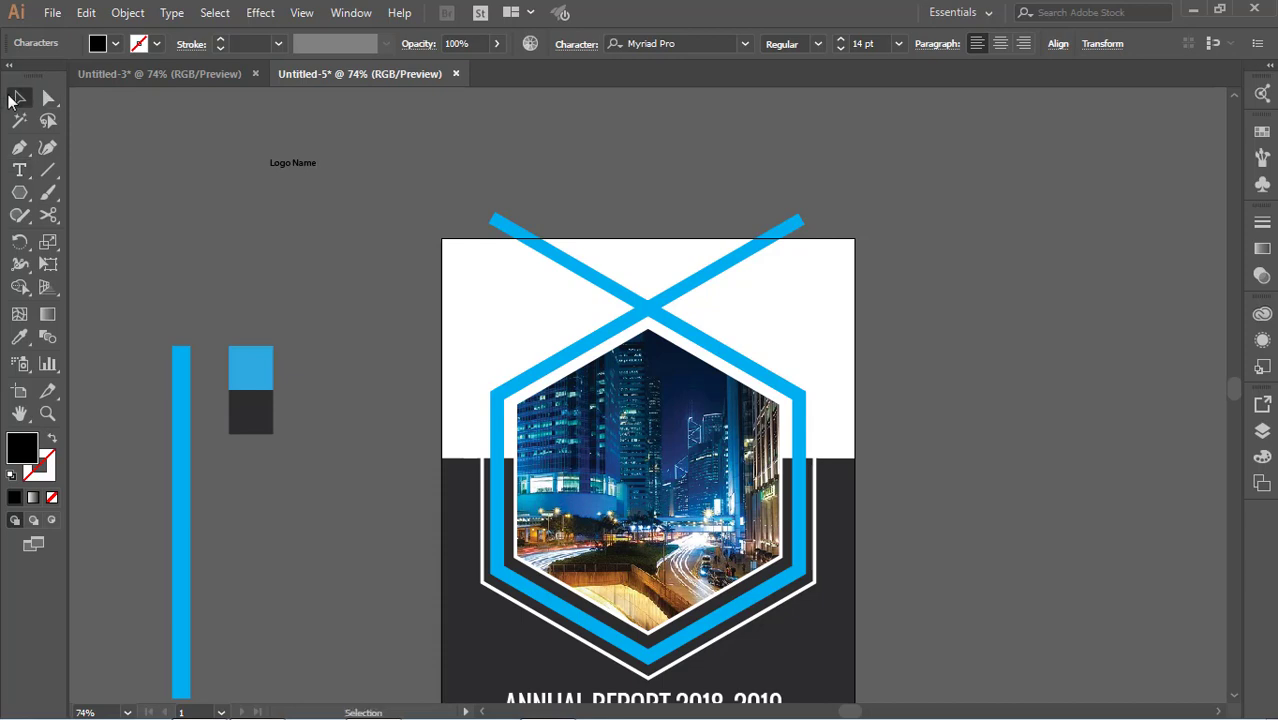
pyautogui.click(297, 180)
pyautogui.moveTo(290, 160)
pyautogui.mouseDown()
pyautogui.moveTo(663, 275)
pyautogui.moveTo(687, 264)
pyautogui.moveTo(701, 284)
pyautogui.mouseUp()
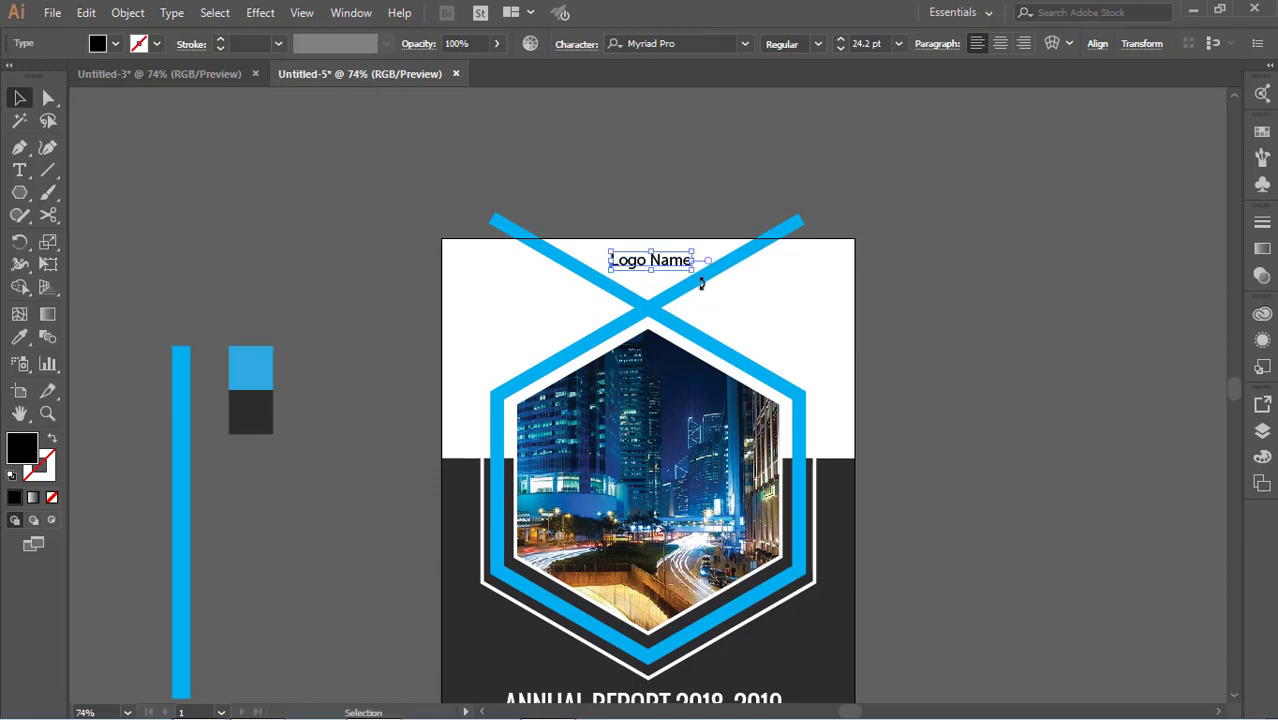
pyautogui.click(757, 286)
# Set the "Logo Name" text font to Oswald Regular
pyautogui.click(670, 262)
pyautogui.click(668, 43)
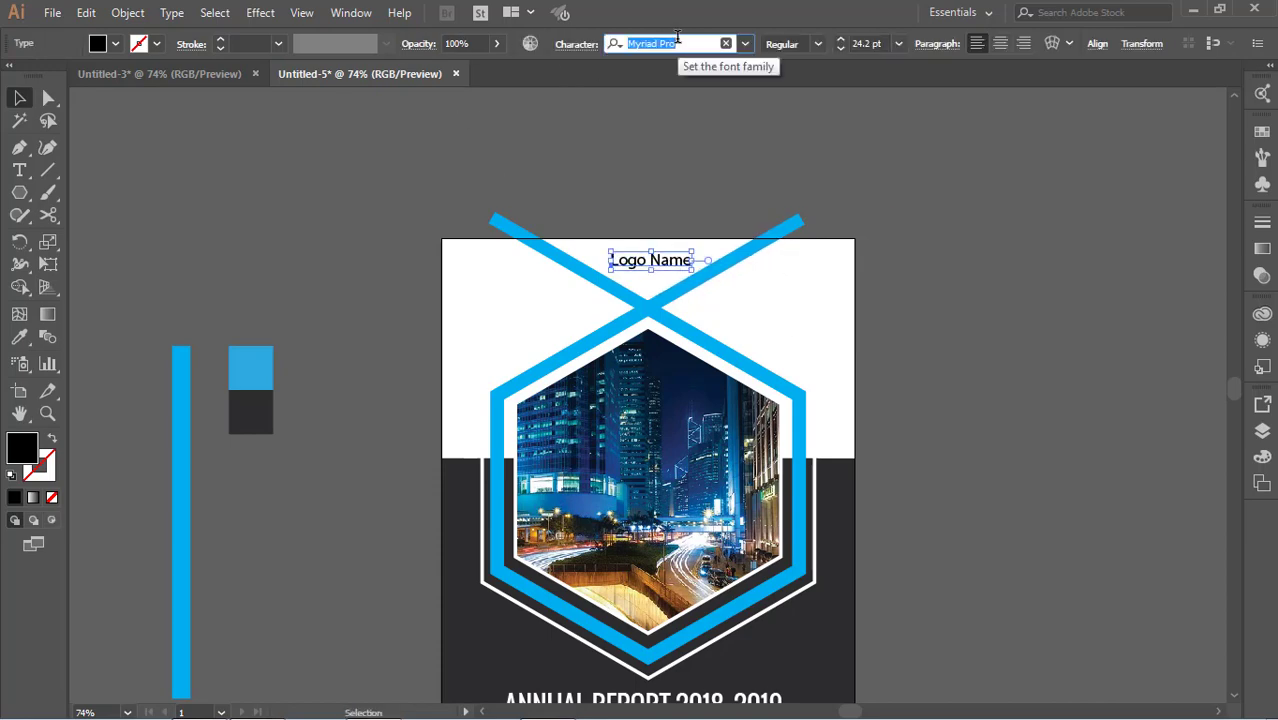
pyautogui.write('o')
pyautogui.click(683, 197)
pyautogui.click(778, 262)
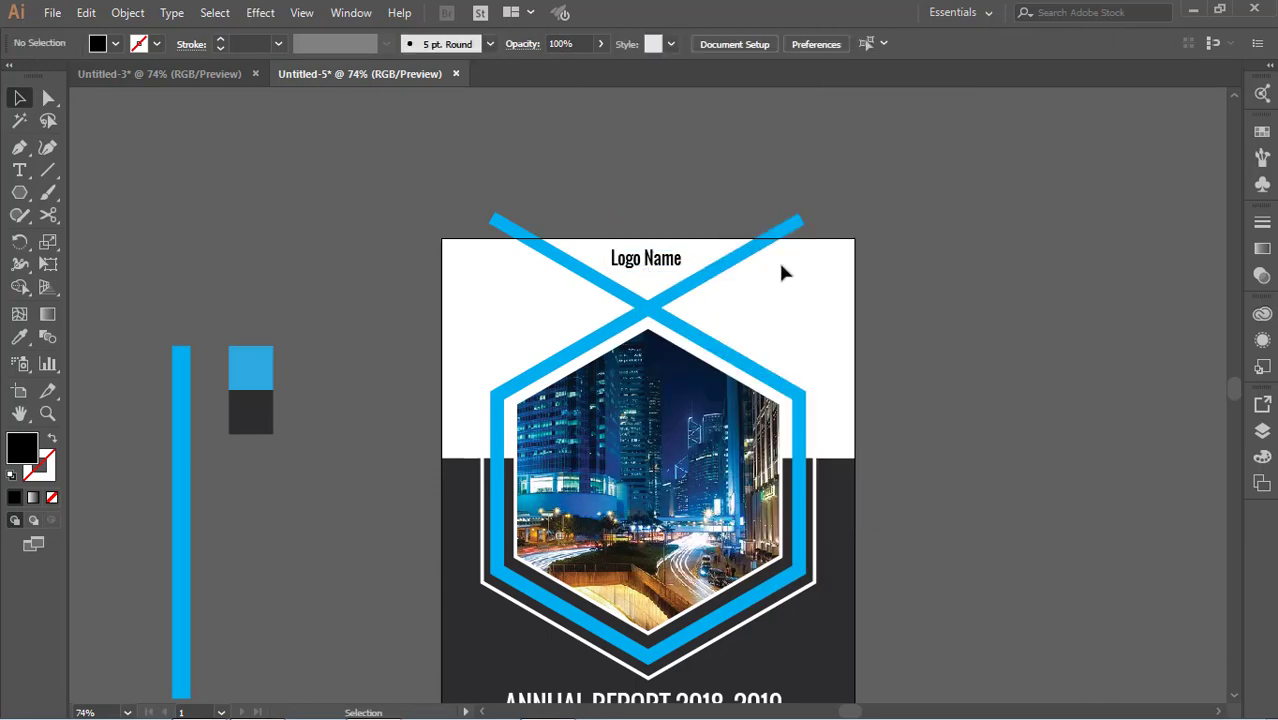
# Colour "Name" with the blue bar's colour and nudge the logo text slightly lower
pyautogui.click(645, 260)
pyautogui.click(19, 171)
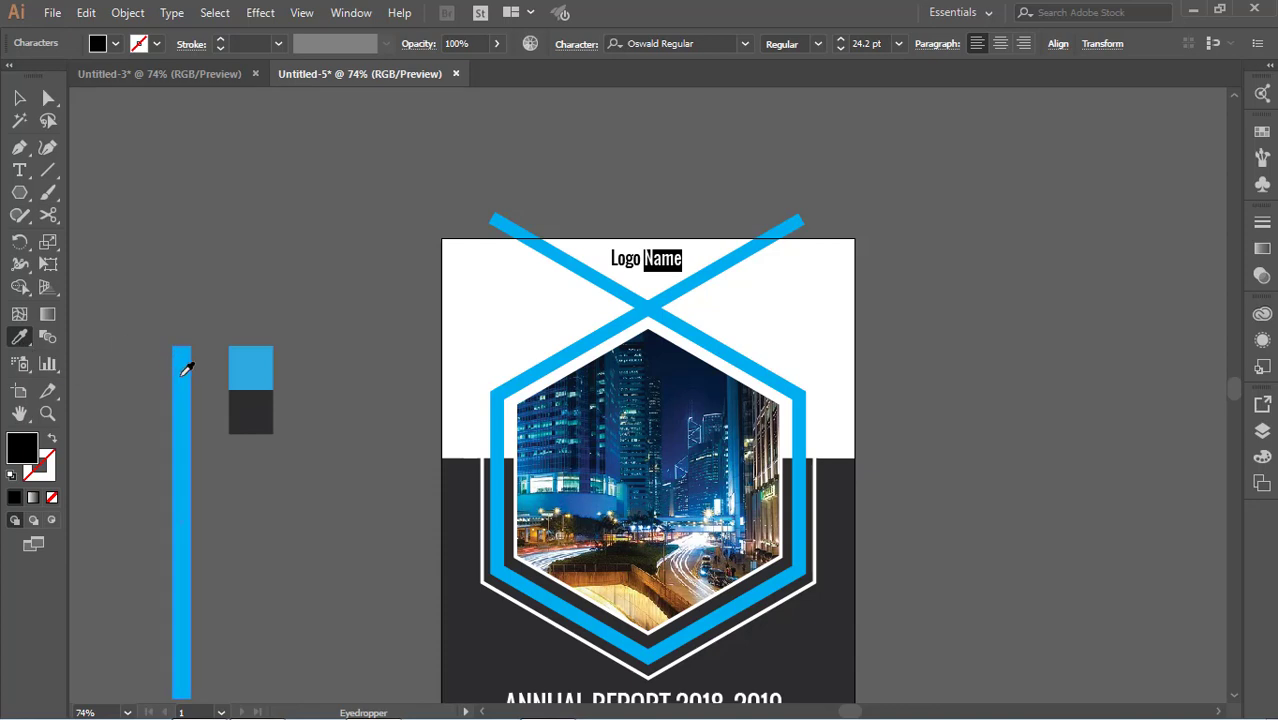
pyautogui.click(183, 362)
pyautogui.click(19, 97)
pyautogui.click(430, 245)
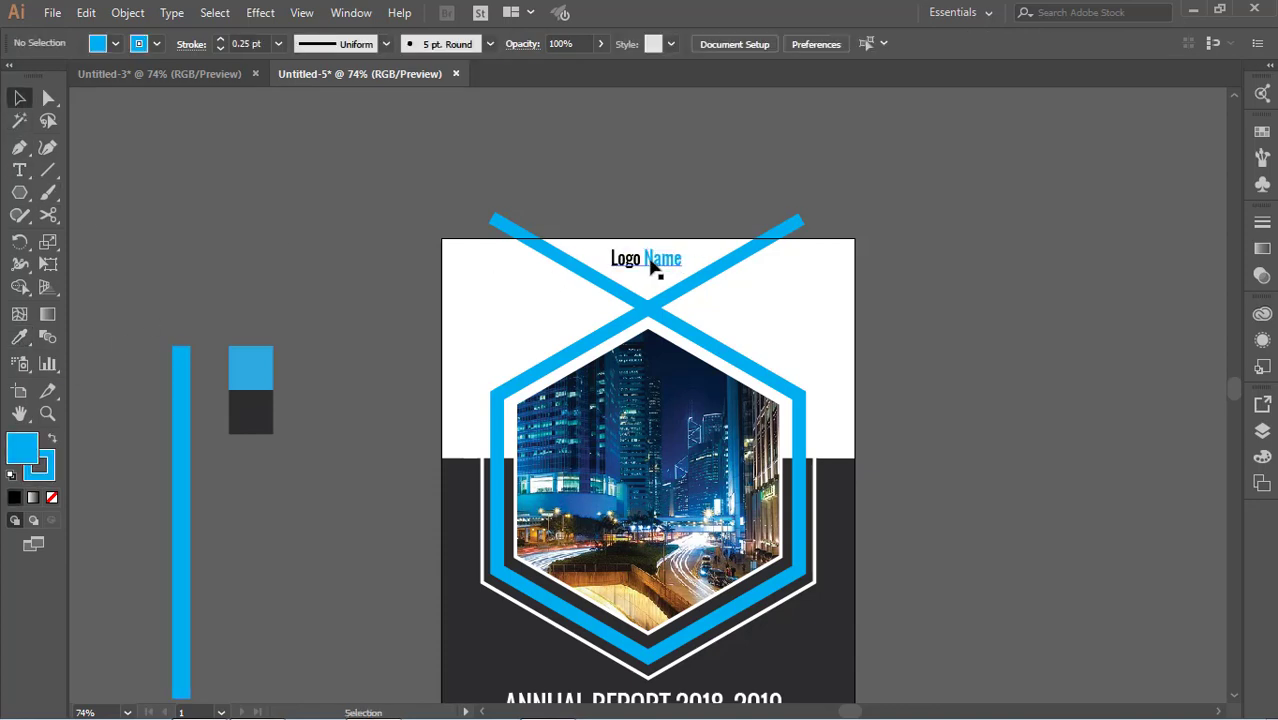
pyautogui.moveTo(653, 259); pyautogui.dragTo(650, 265)
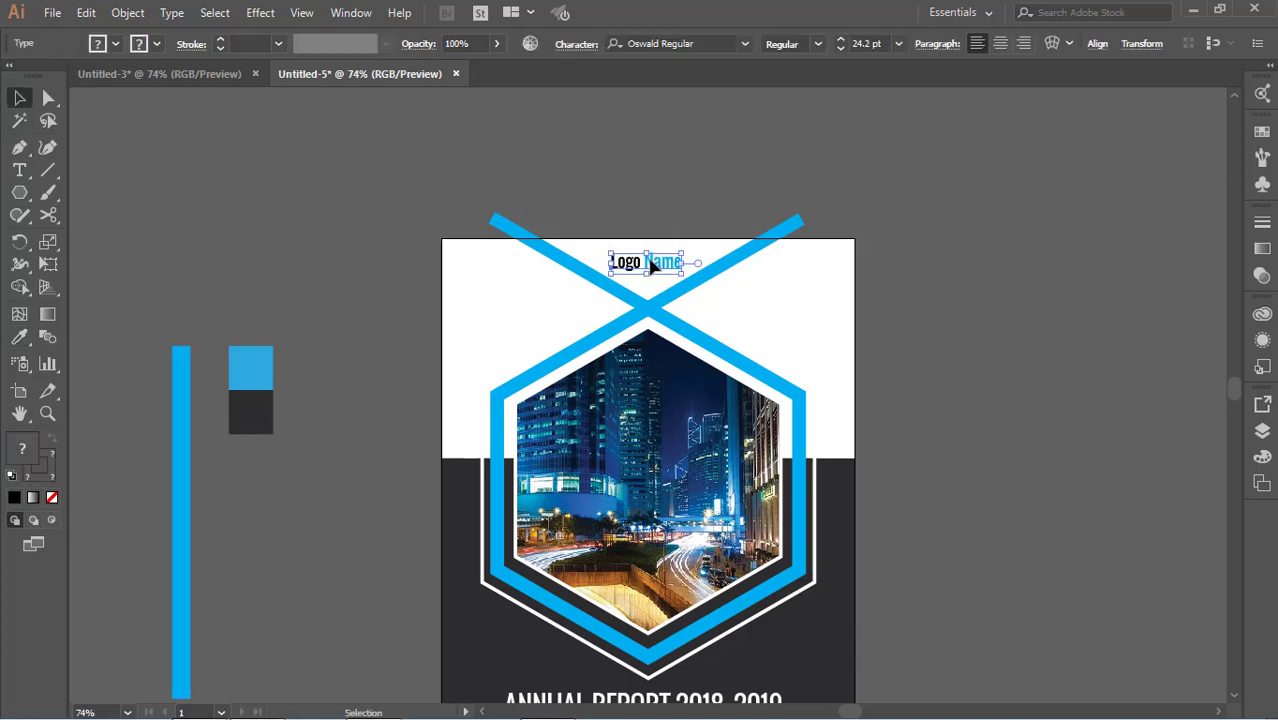
pyautogui.click(958, 331)
pyautogui.scroll(-5, 958, 331)
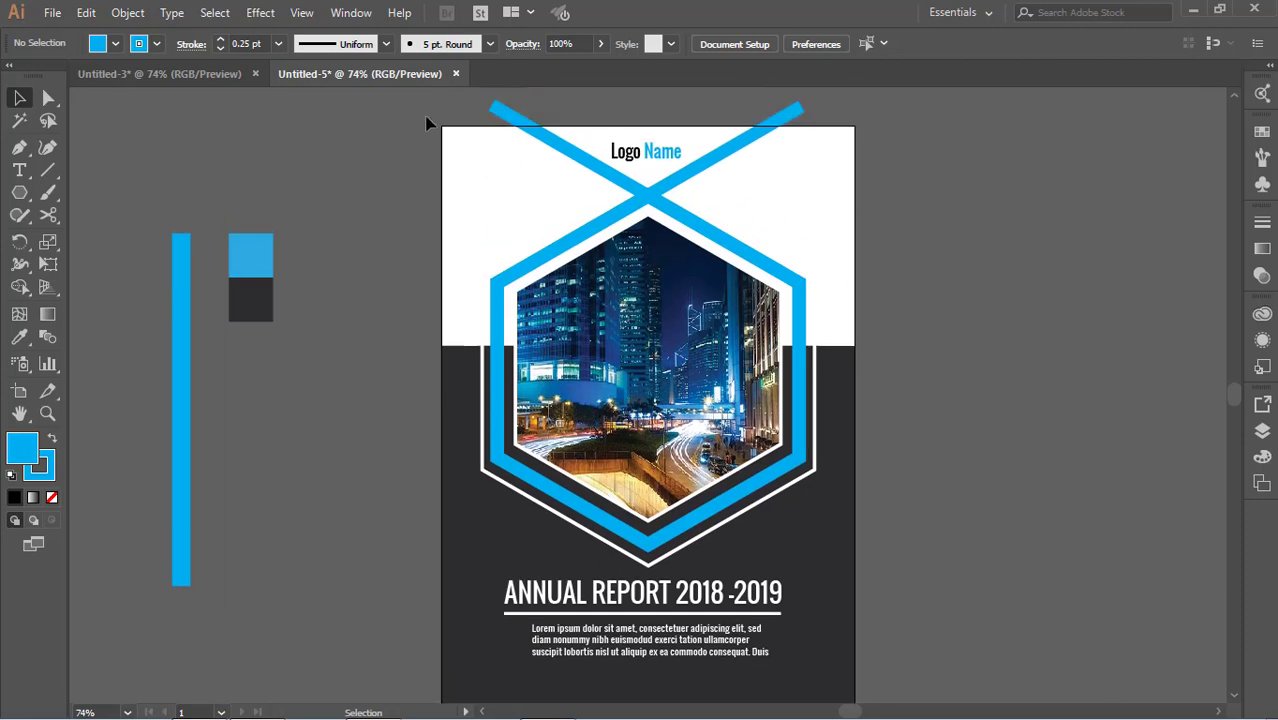
pyautogui.moveTo(428, 120); pyautogui.dragTo(874, 673)
# Group all the cover objects together
pyautogui.rightClick(776, 498)
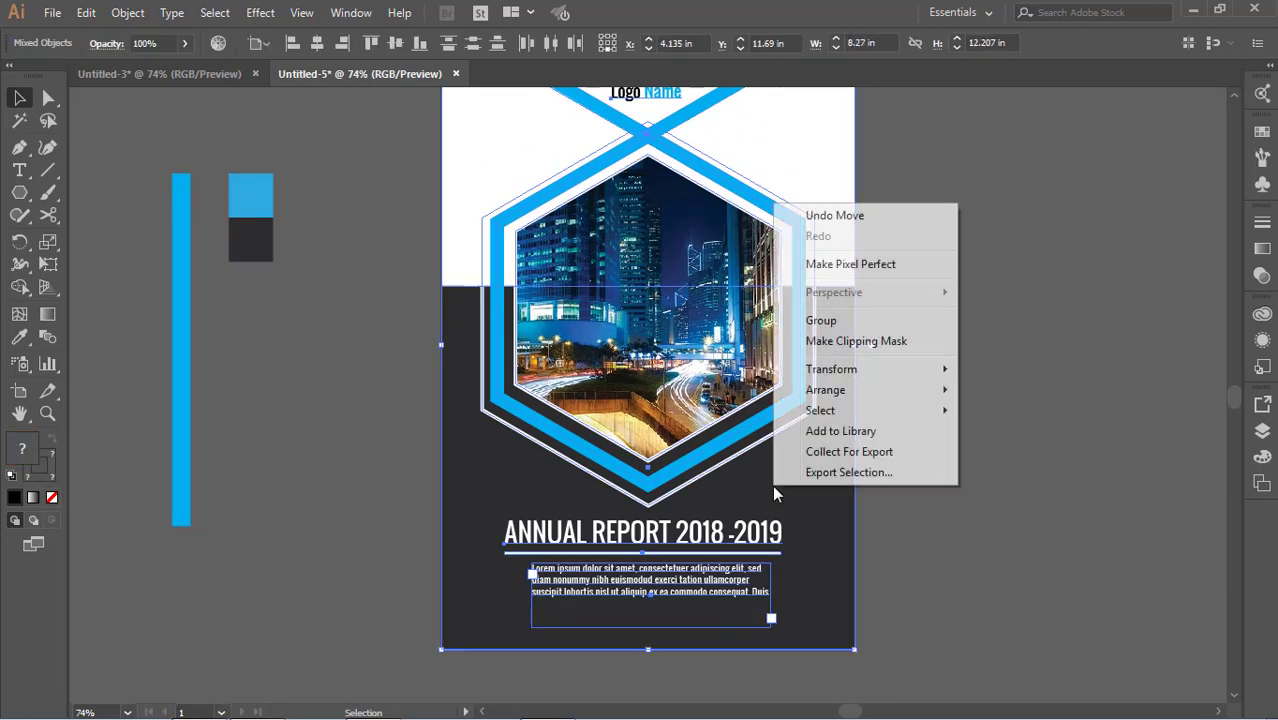
pyautogui.click(860, 325)
pyautogui.click(1040, 390)
pyautogui.scroll(3, 1030, 420)
pyautogui.scroll(-2, 1030, 420)
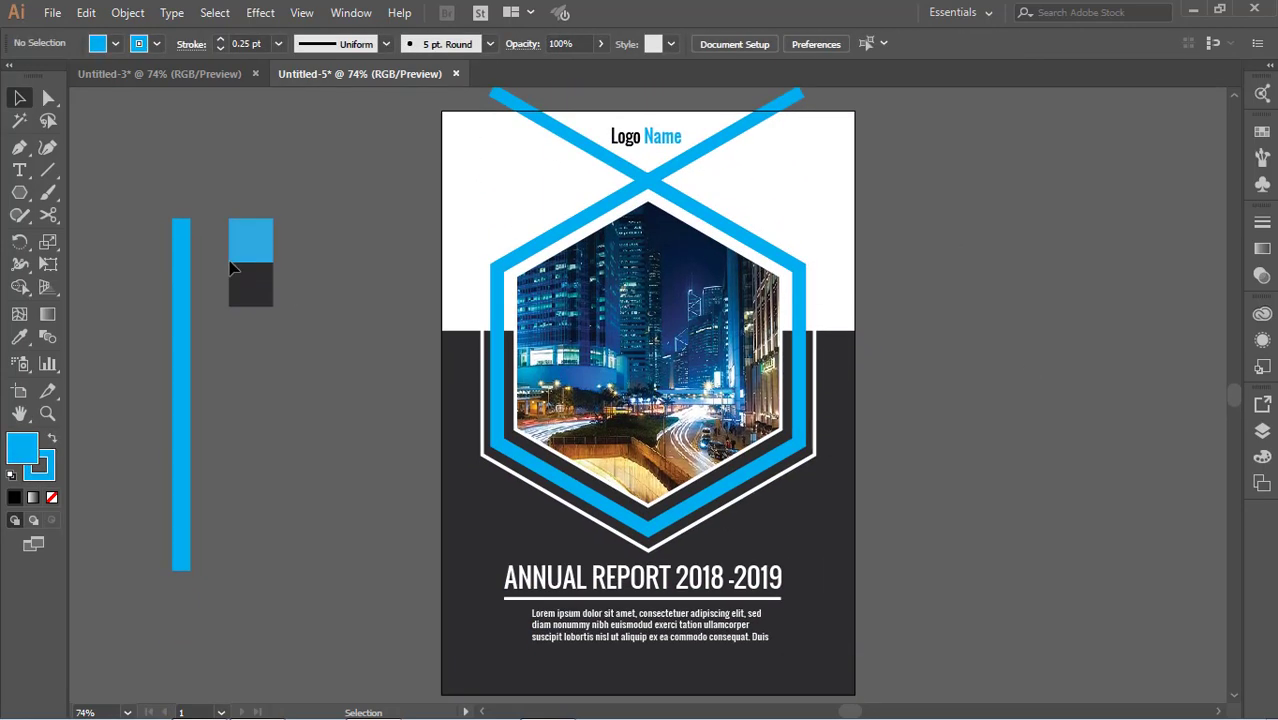
pyautogui.moveTo(19, 192); pyautogui.dragTo(90, 189)
pyautogui.scroll(3, 516, 286)
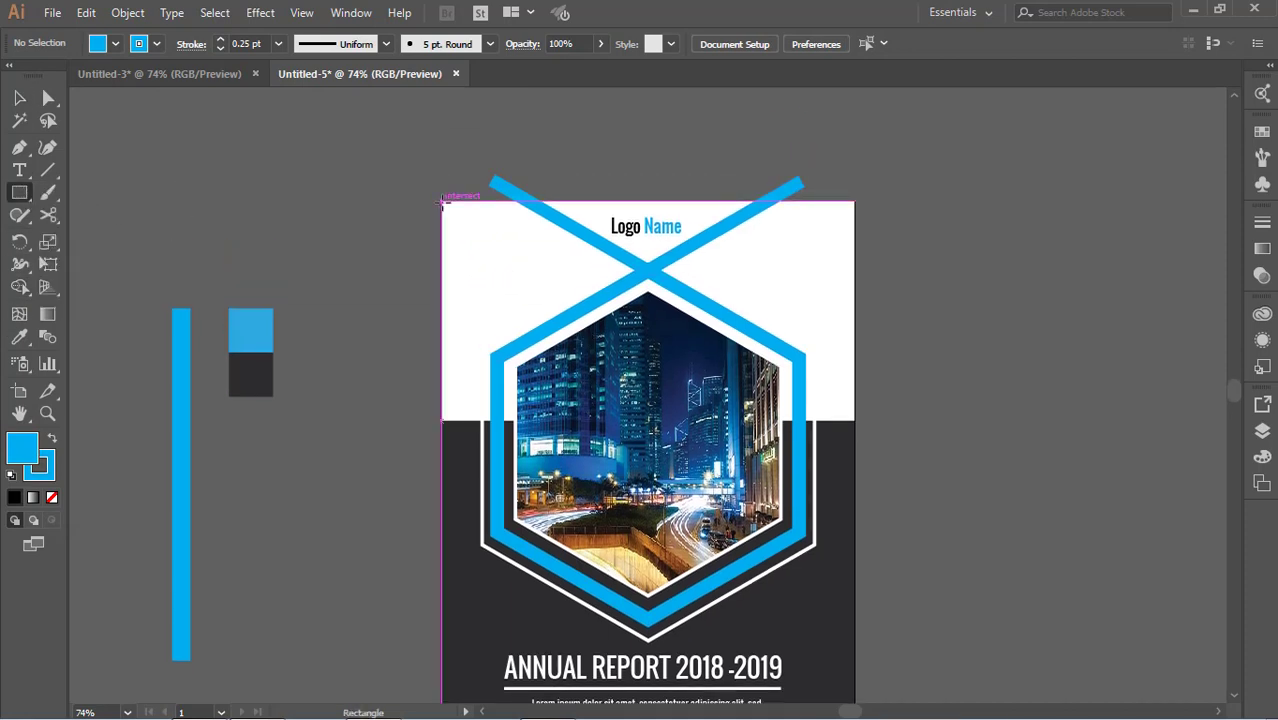
# Delete the spare blue square, then ungroup the cover artwork group
pyautogui.moveTo(441, 200); pyautogui.dragTo(384, 142)
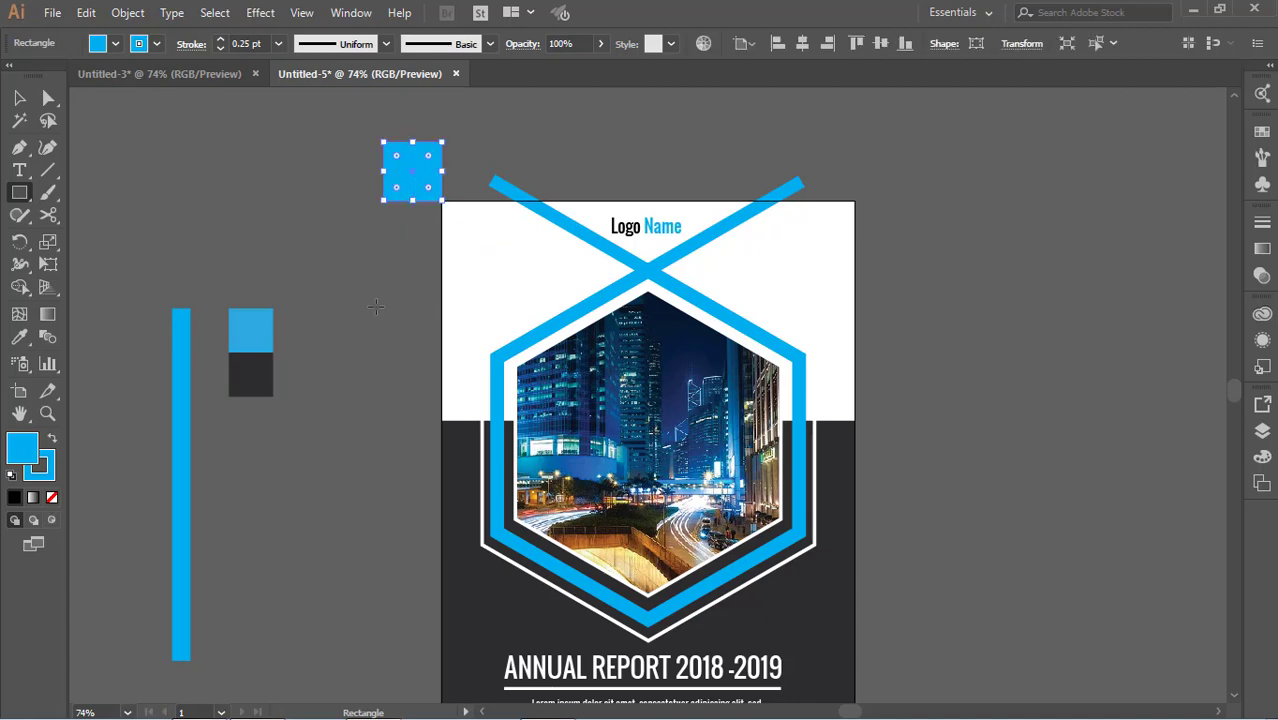
pyautogui.press('v')
pyautogui.press('Delete')
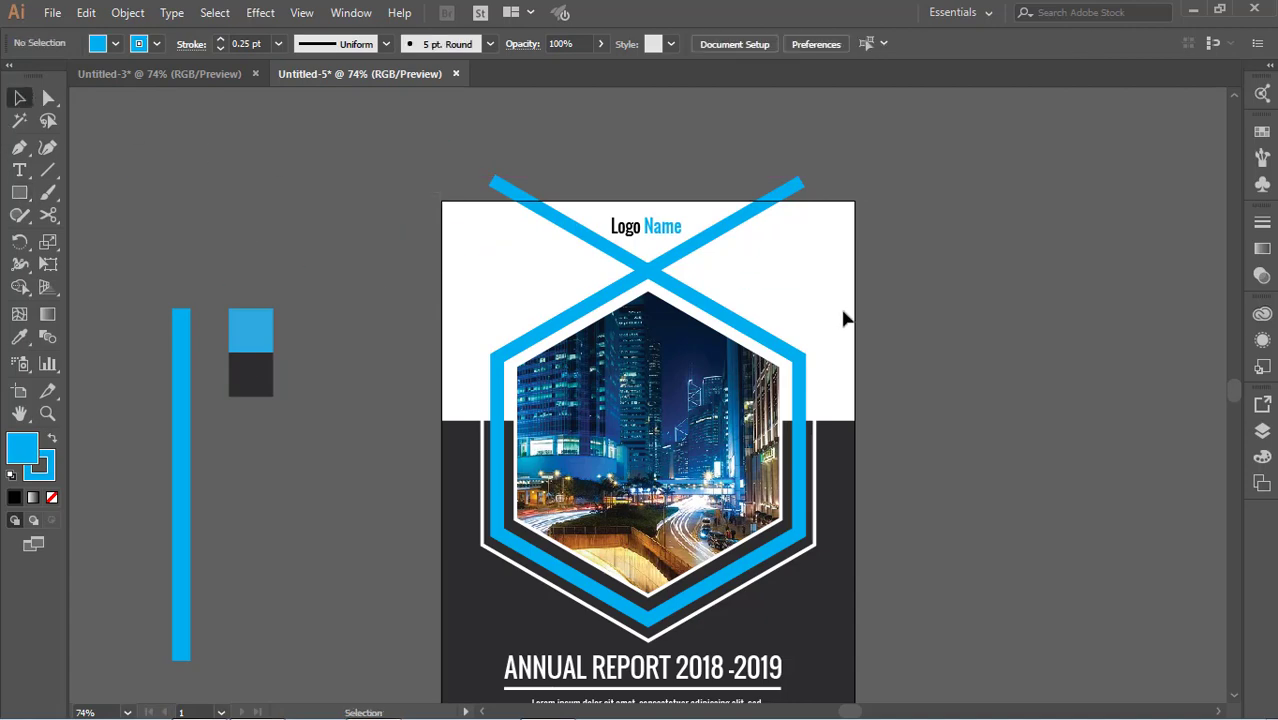
pyautogui.scroll(-3, 844, 318)
pyautogui.click(702, 332)
pyautogui.rightClick(702, 327)
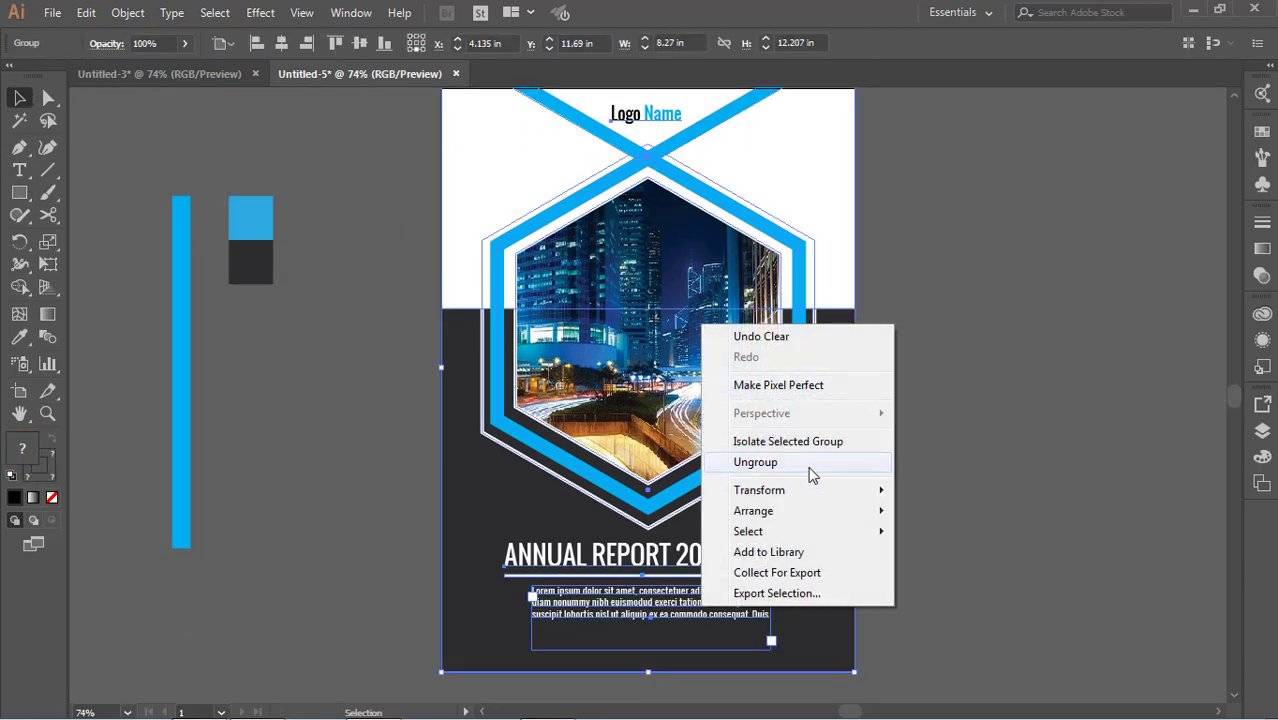
pyautogui.click(755, 462)
pyautogui.press('t')
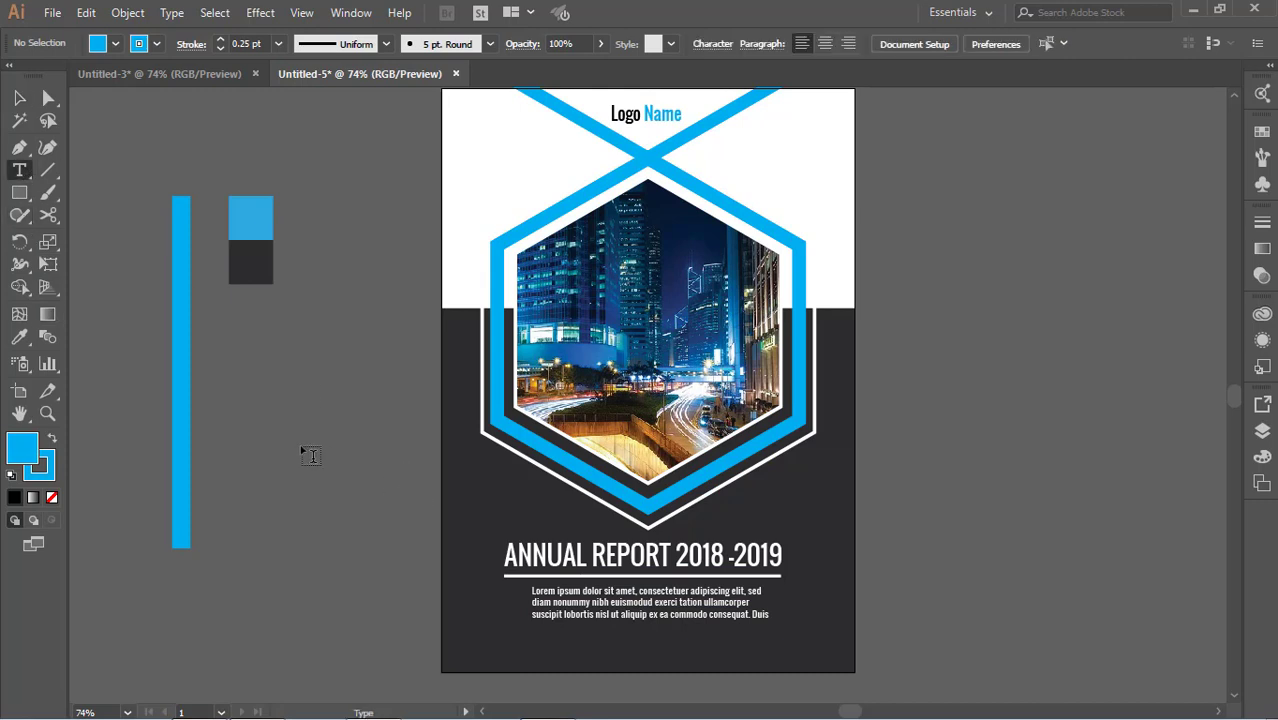
pyautogui.click(304, 455)
pyautogui.write('www.graphiccreativetvc')
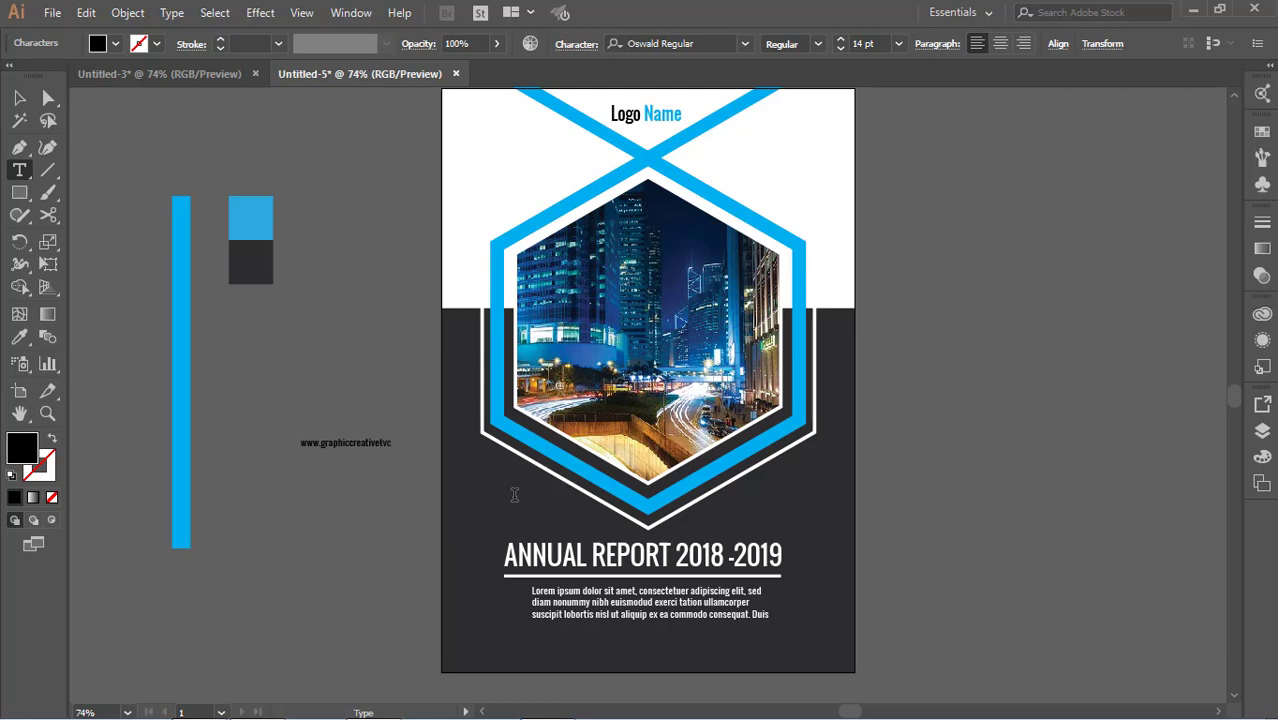
pyautogui.write('.com')
pyautogui.click(30, 92)
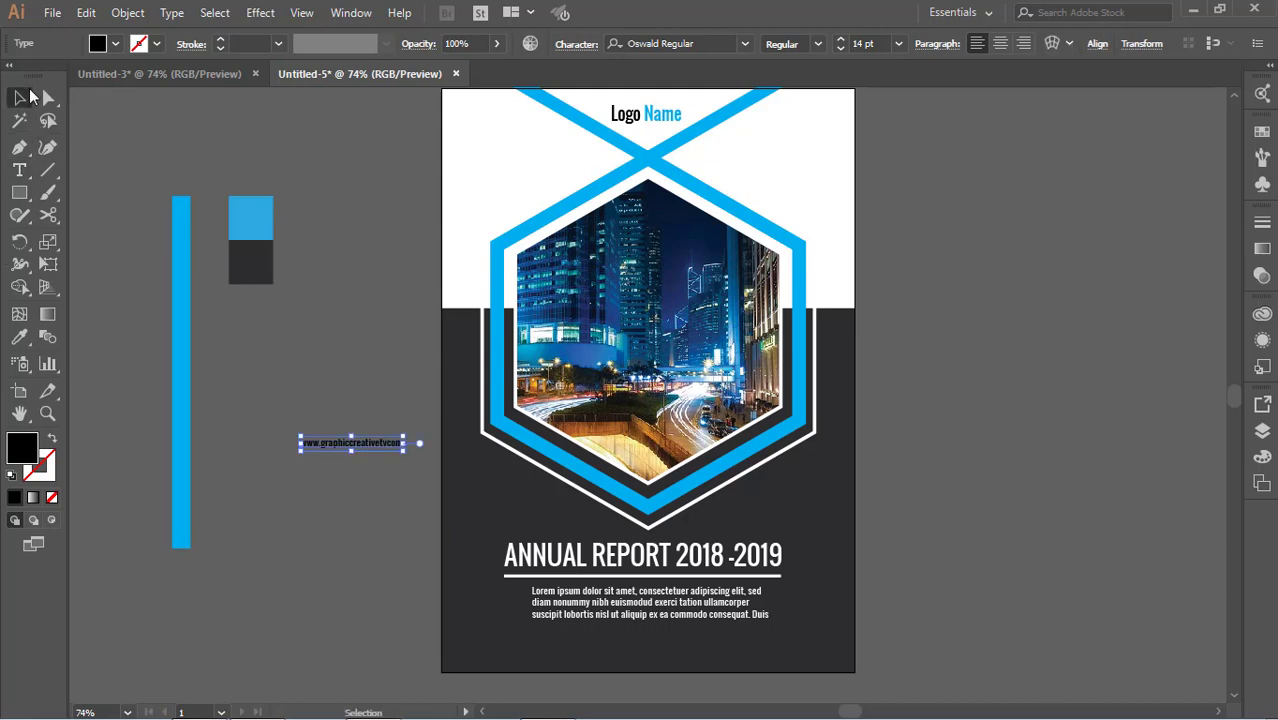
pyautogui.click(371, 455)
pyautogui.moveTo(409, 437)
pyautogui.mouseDown()
pyautogui.moveTo(456, 437)
pyautogui.moveTo(578, 667)
pyautogui.mouseUp()
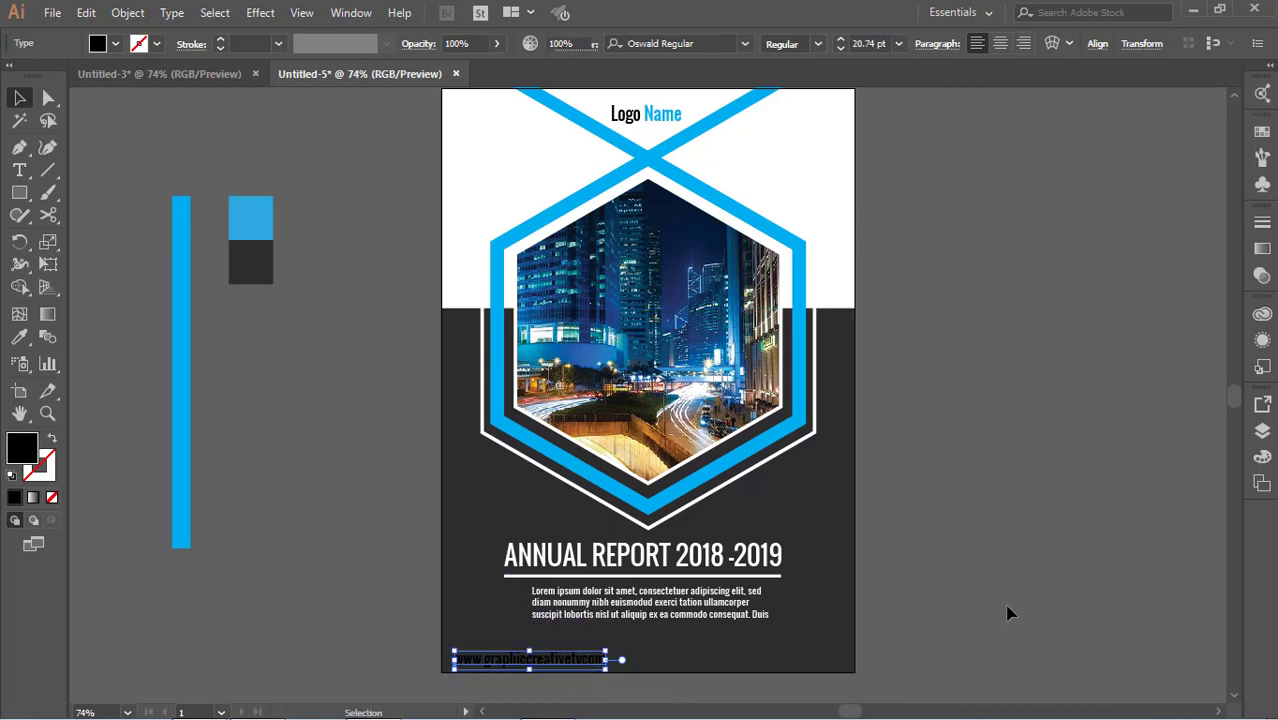
# Colour the URL text with the blue bar's cyan using the eyedropper
pyautogui.click(19, 337)
pyautogui.click(176, 318)
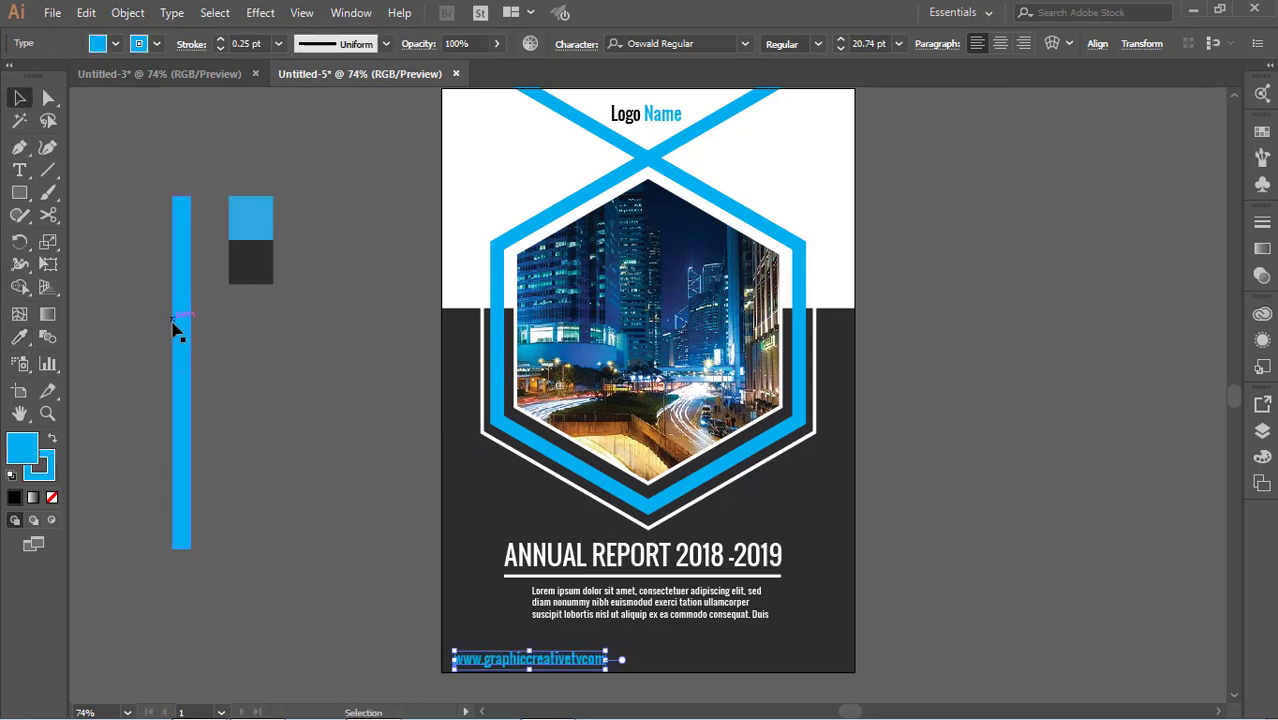
pyautogui.click(300, 408)
pyautogui.click(565, 672)
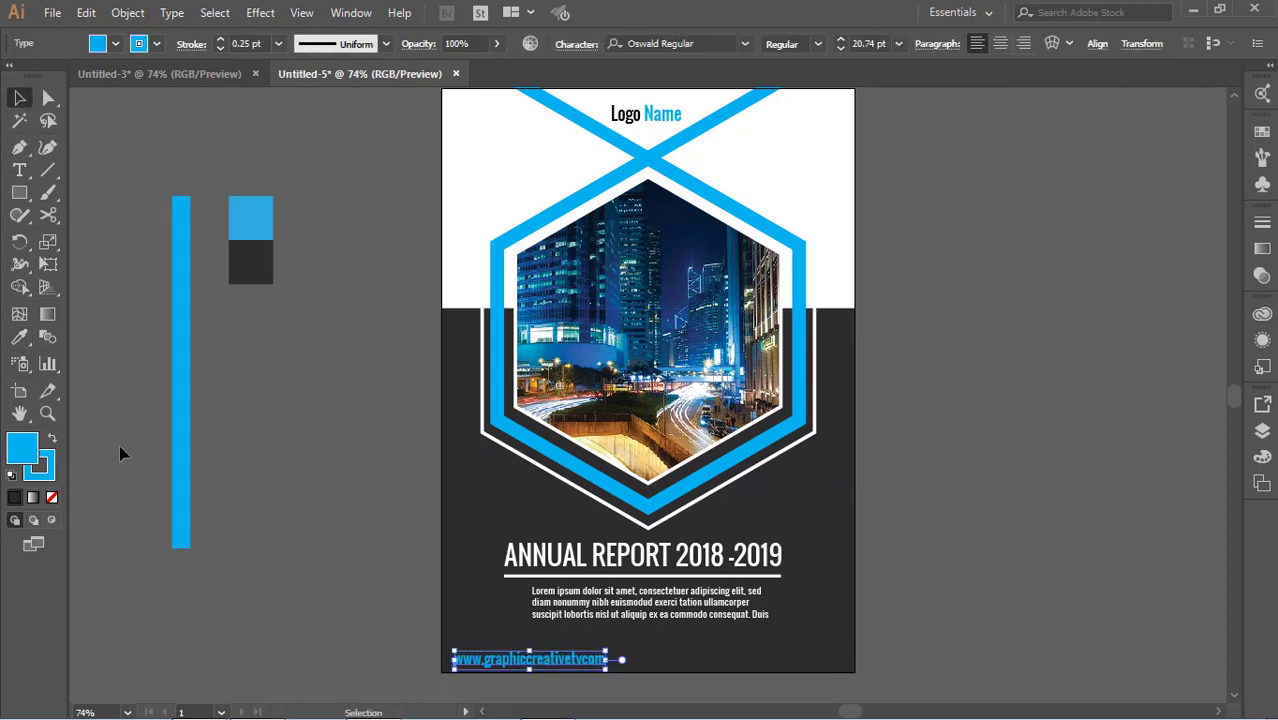
# Insert the missing dot before 'com' in the URL, then select every cover object
pyautogui.click(19, 170)
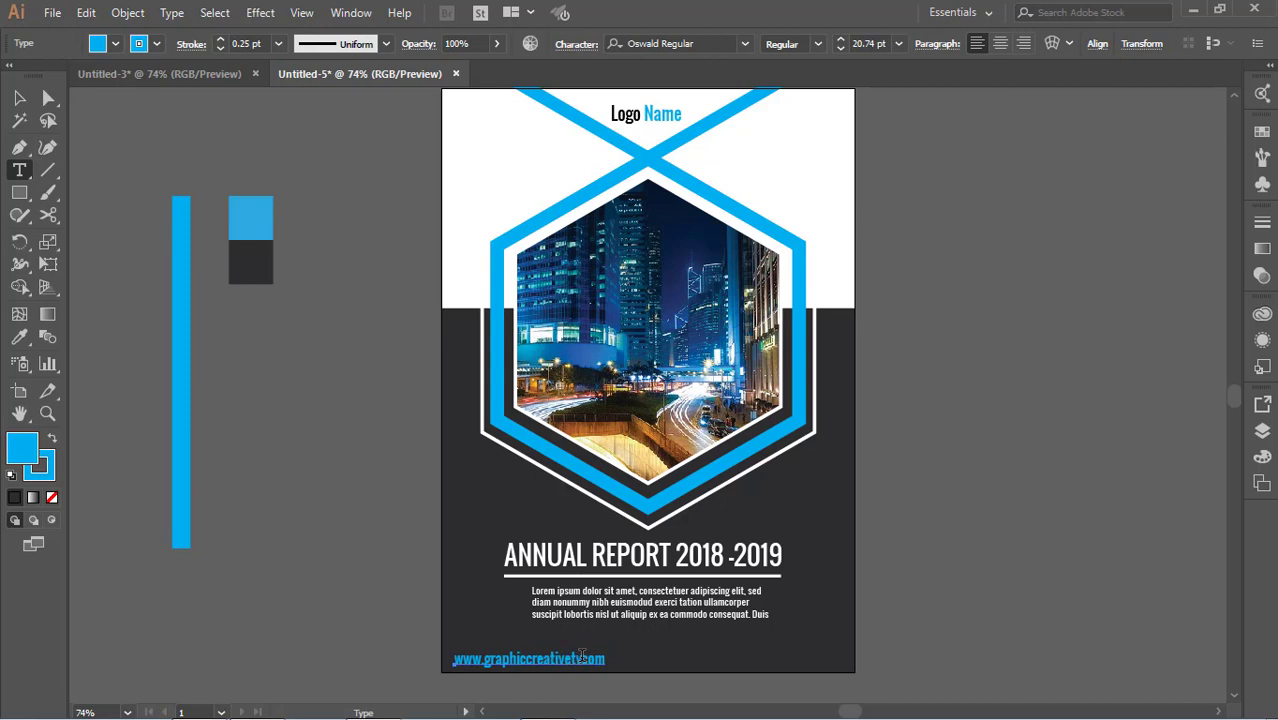
pyautogui.click(582, 658)
pyautogui.write('.')
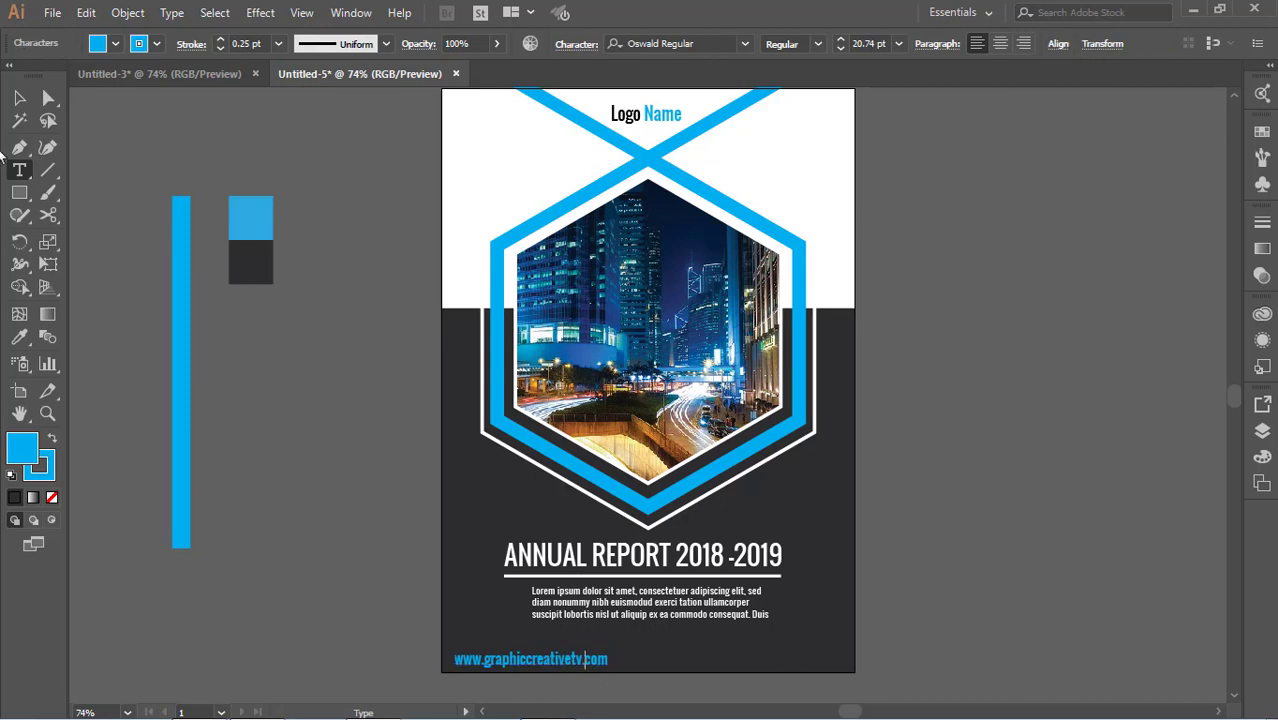
pyautogui.press('Escape')
pyautogui.click(380, 515)
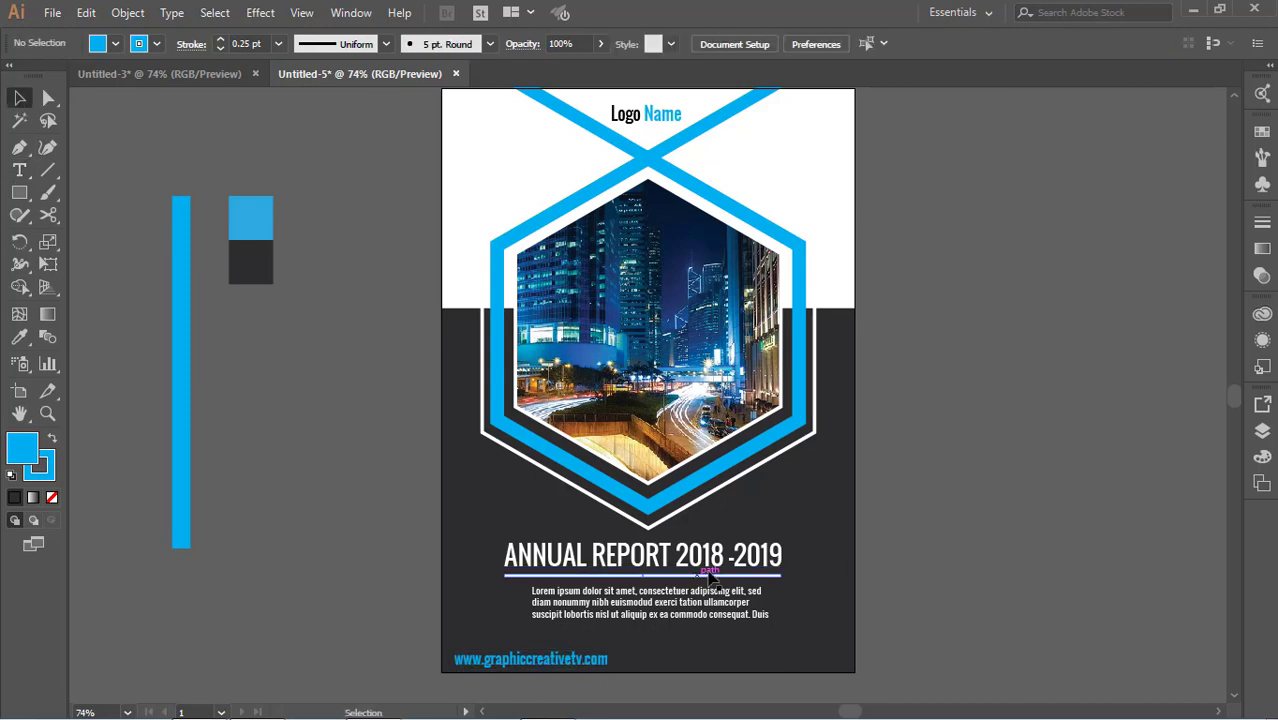
pyautogui.click(640, 117)
pyautogui.click(938, 458)
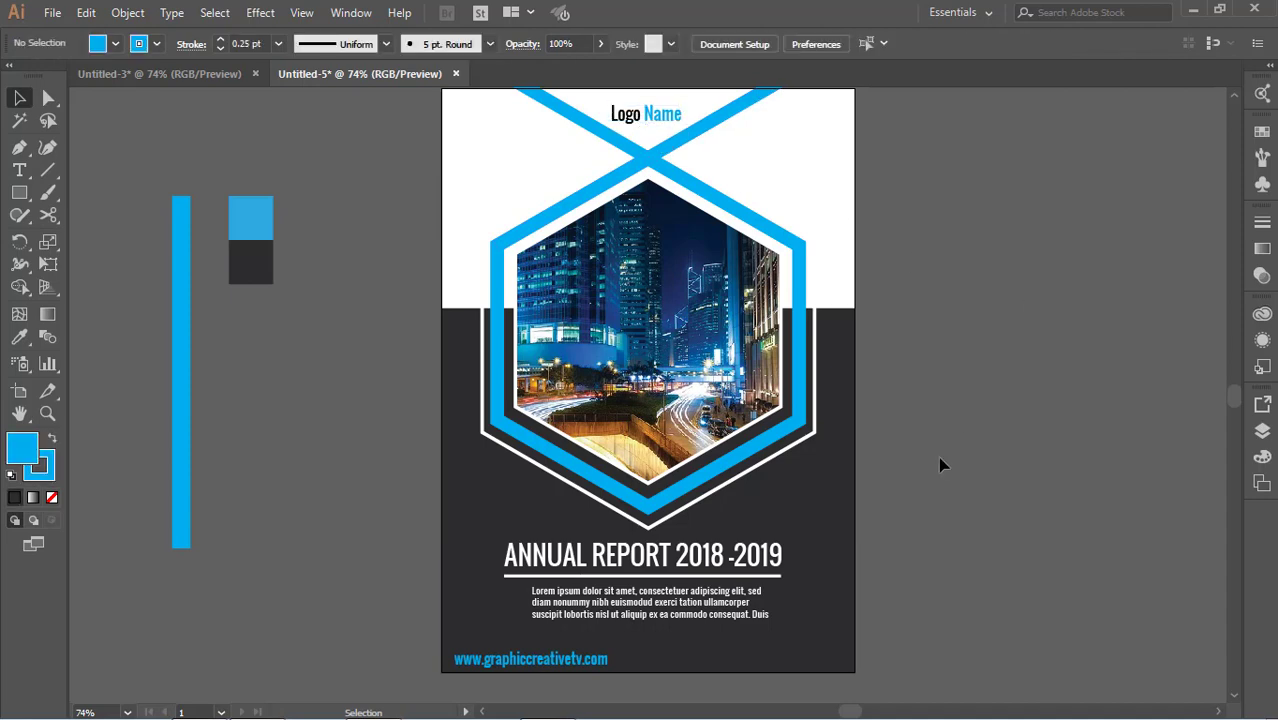
pyautogui.moveTo(415, 95)
pyautogui.mouseDown()
pyautogui.moveTo(593, 453)
pyautogui.moveTo(944, 683)
pyautogui.mouseUp()
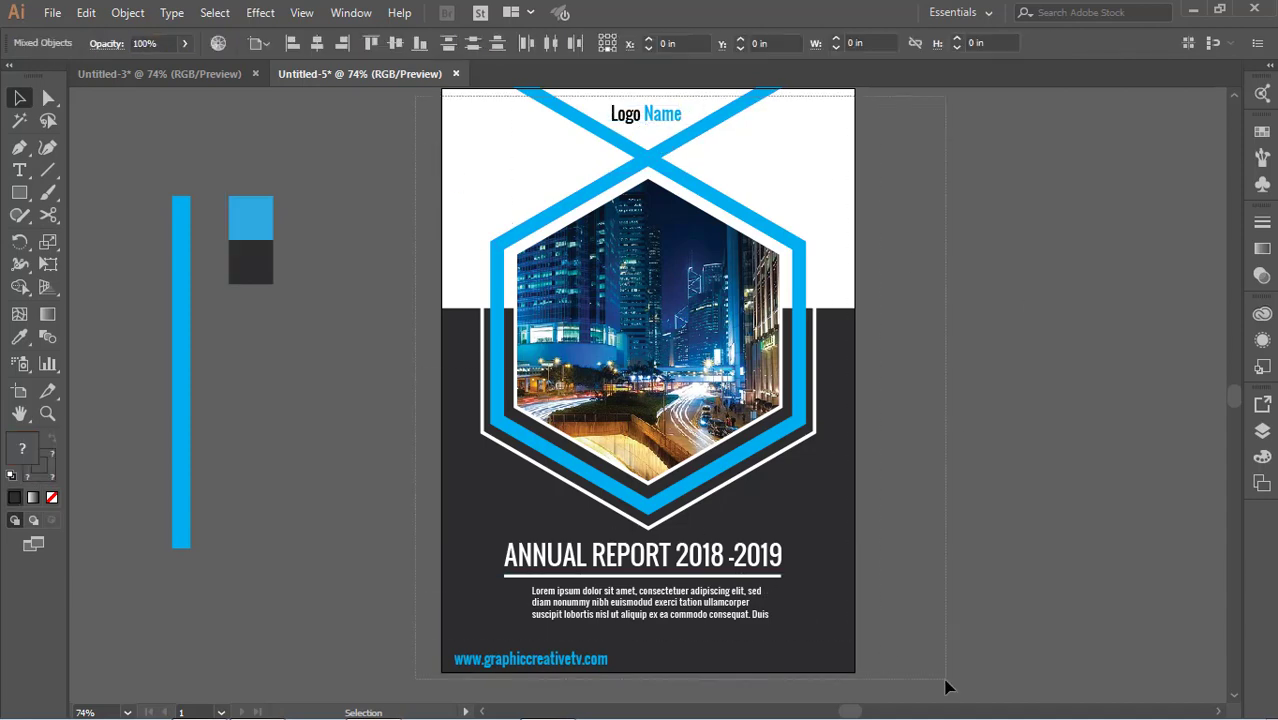
# Draw a white-filled rectangle exactly covering the page
pyautogui.rightClick(690, 291)
pyautogui.click(950, 452)
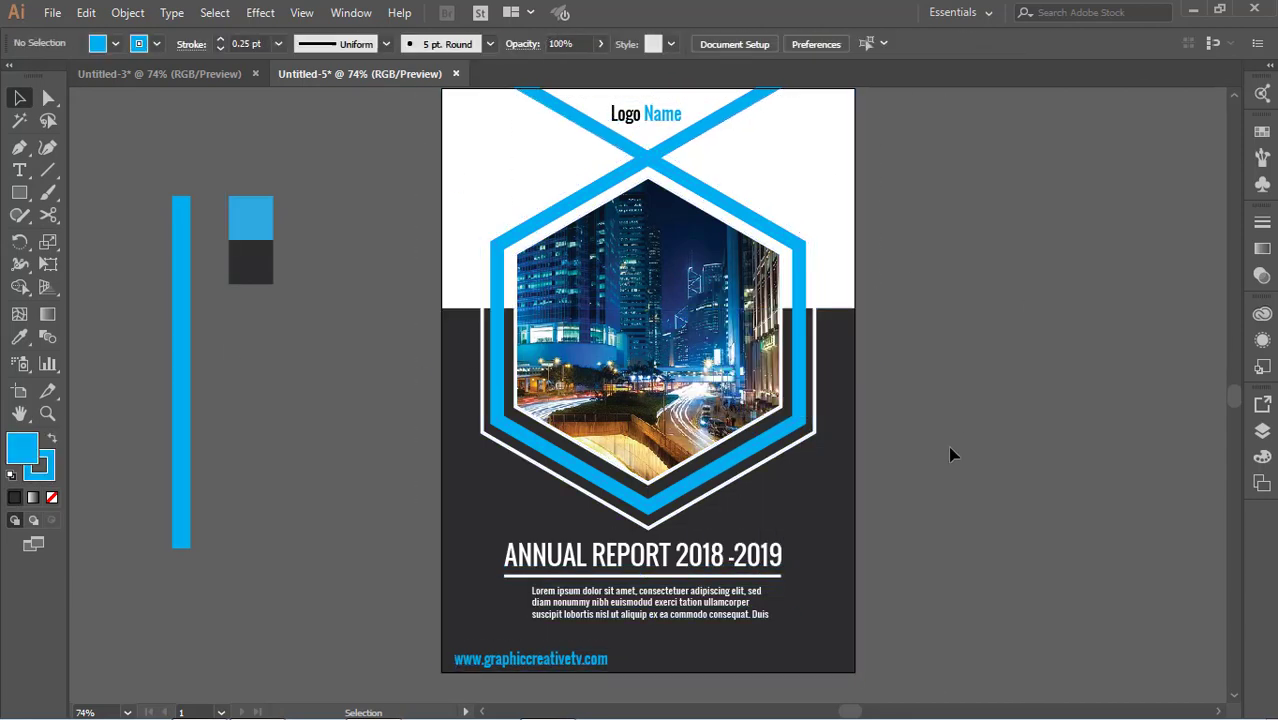
pyautogui.click(19, 192)
pyautogui.scroll(3, 390, 479)
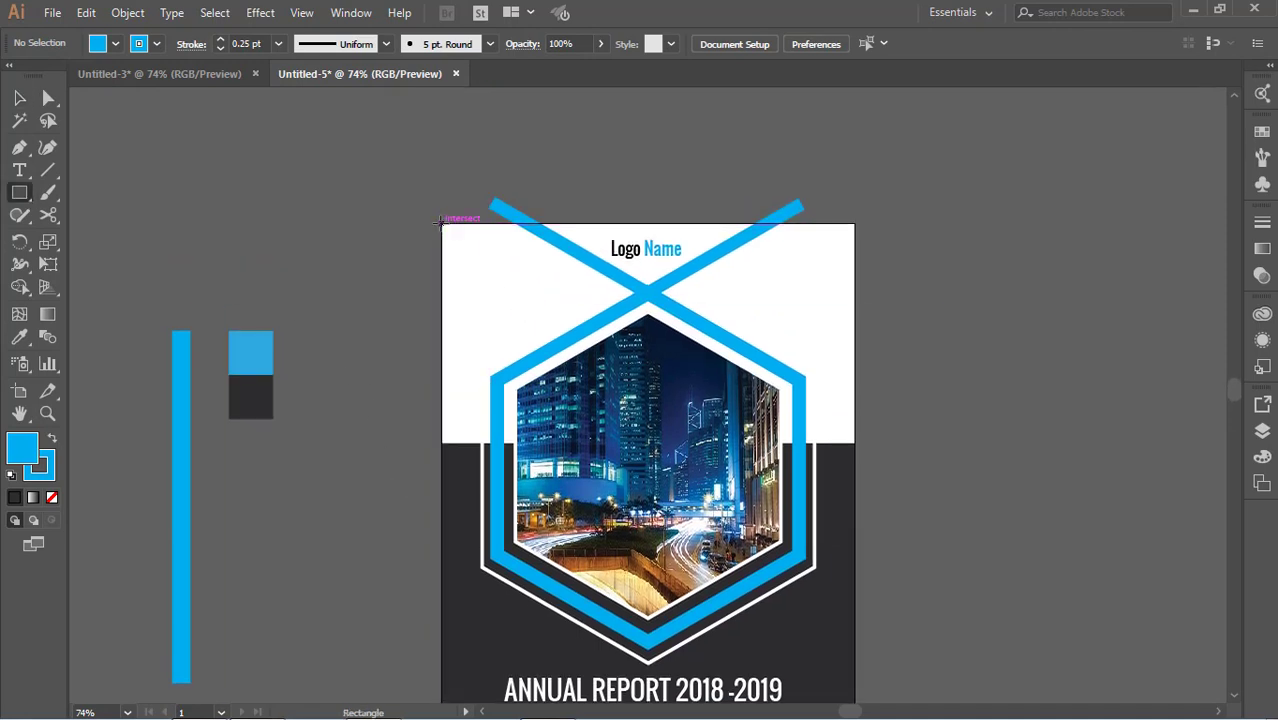
pyautogui.moveTo(440, 222); pyautogui.dragTo(847, 681)
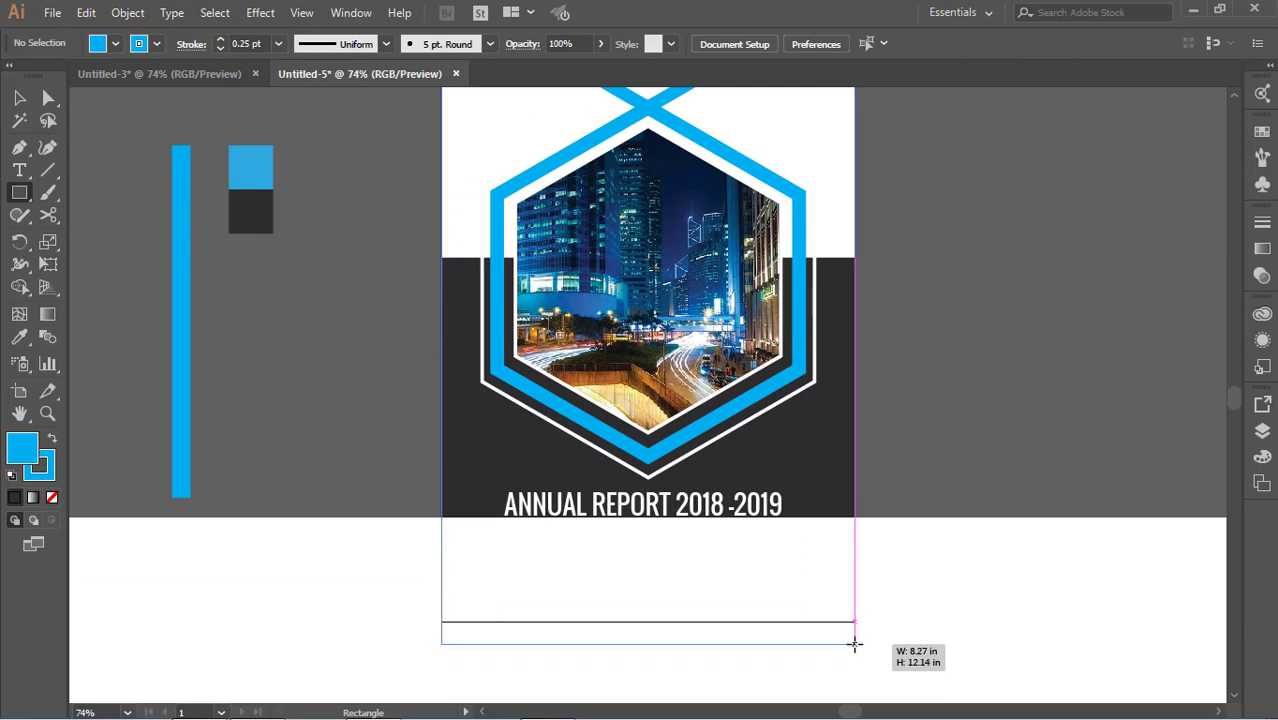
pyautogui.moveTo(847, 681); pyautogui.dragTo(855, 621)
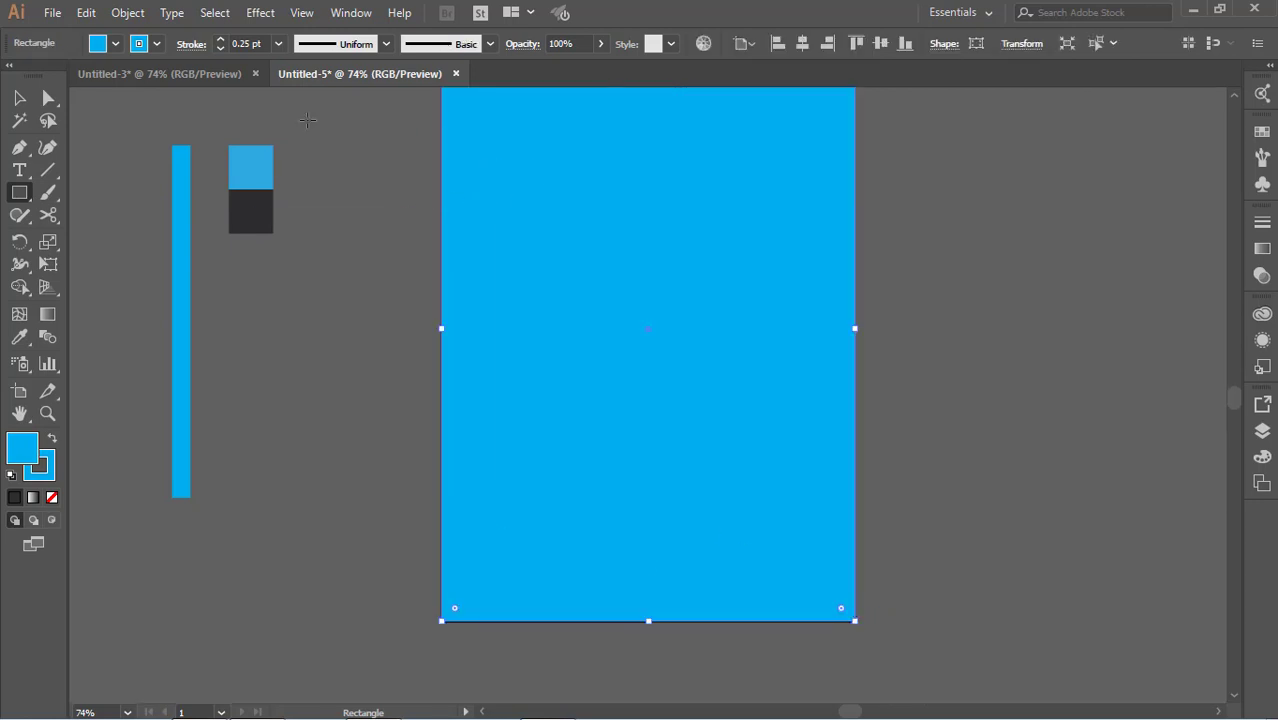
pyautogui.click(115, 43)
pyautogui.click(38, 75)
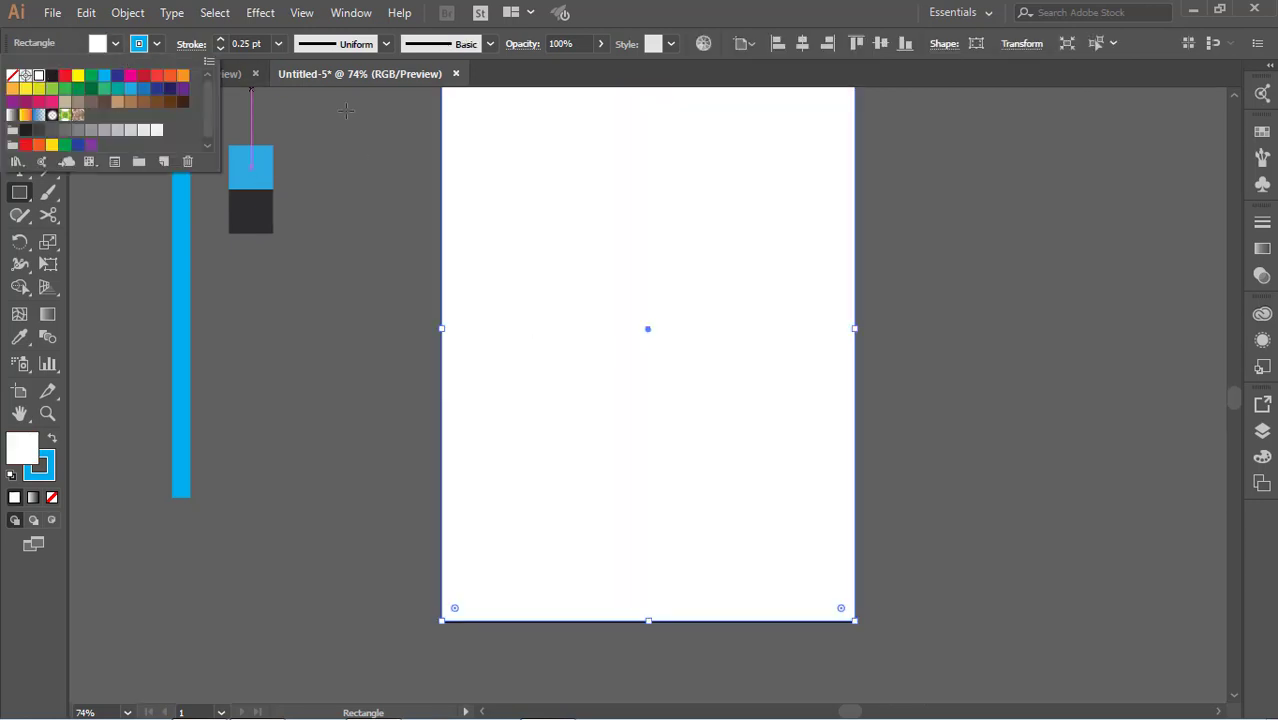
pyautogui.scroll(1, 293, 125)
pyautogui.scroll(4, 293, 125)
pyautogui.press('Escape')
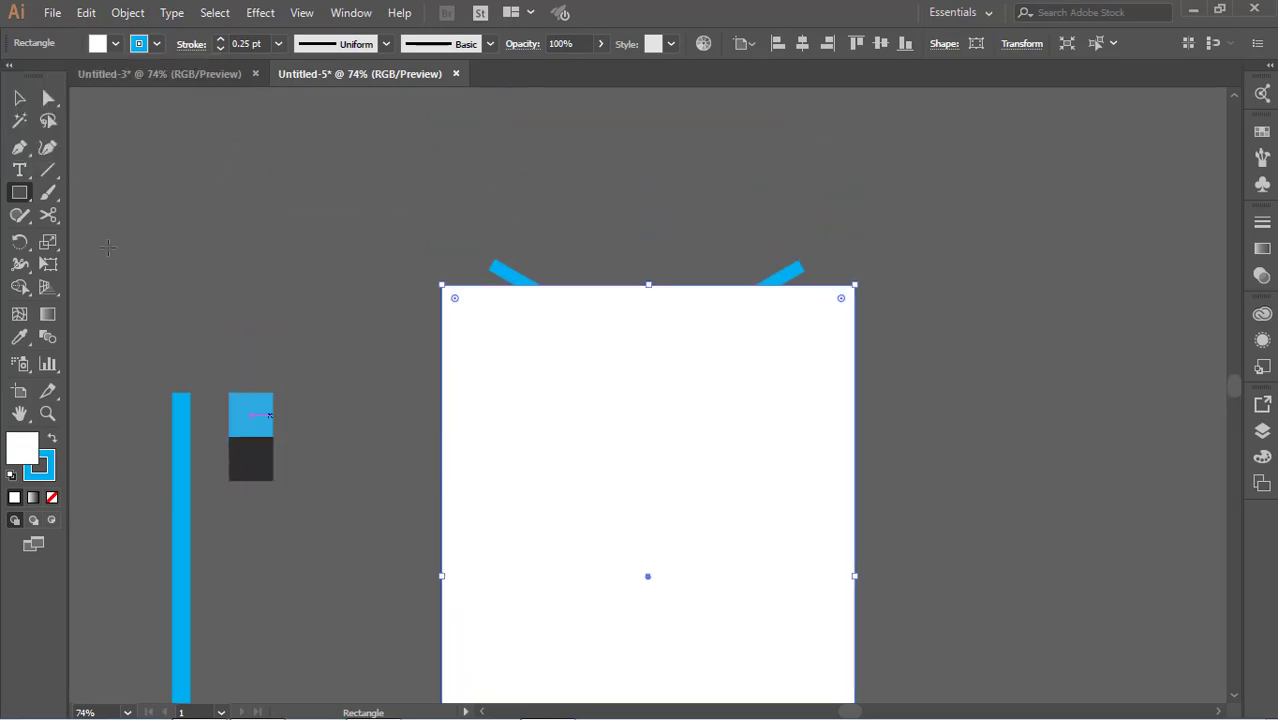
# Select the white rectangle with all the cover artwork and make a clipping mask
pyautogui.click(28, 100)
pyautogui.click(272, 275)
pyautogui.click(600, 457)
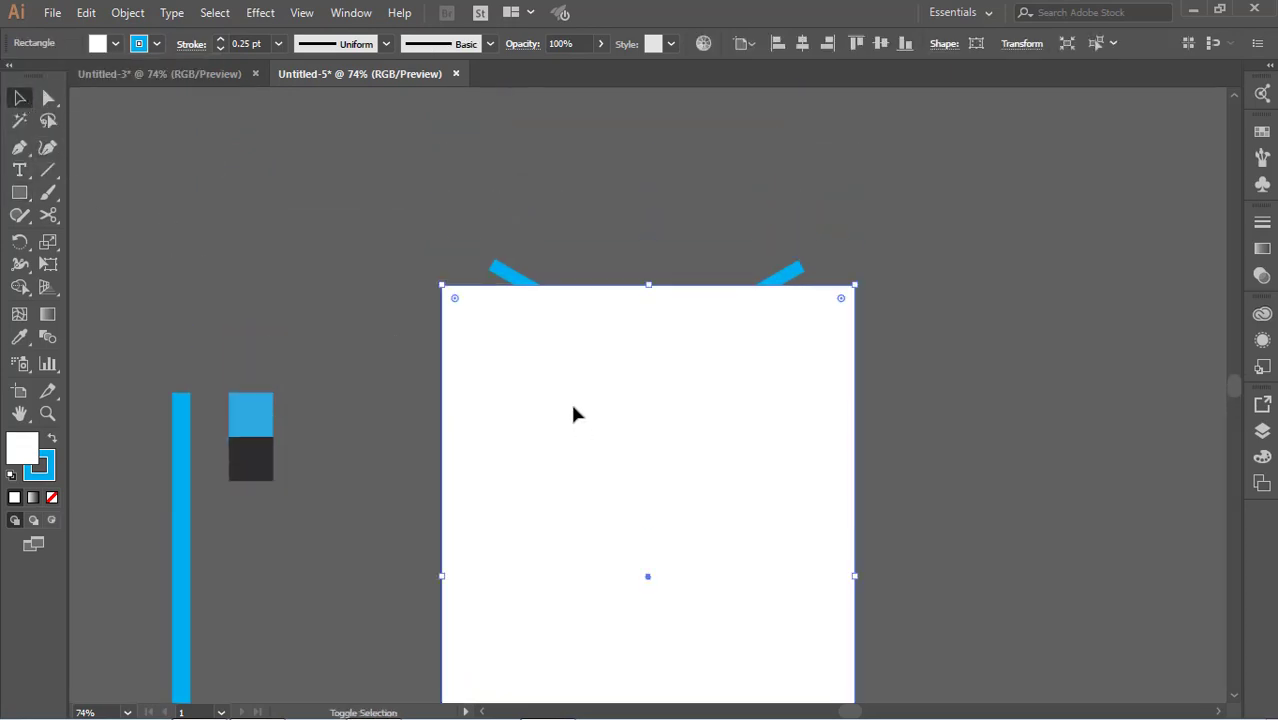
pyautogui.keyDown('shift'); pyautogui.click(514, 275); pyautogui.keyUp('shift')
pyautogui.rightClick(508, 280)
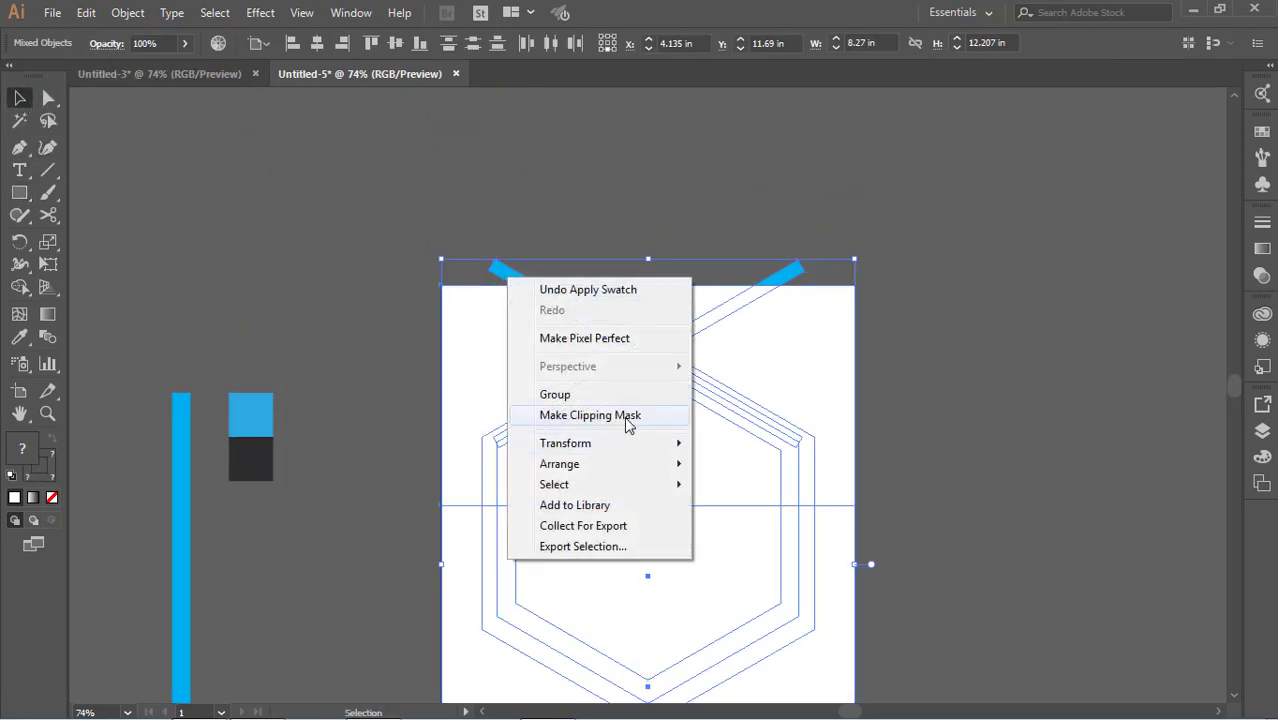
pyautogui.click(585, 414)
pyautogui.scroll(-2, 1062, 460)
pyautogui.scroll(-1, 1062, 460)
pyautogui.scroll(-1, 1062, 460)
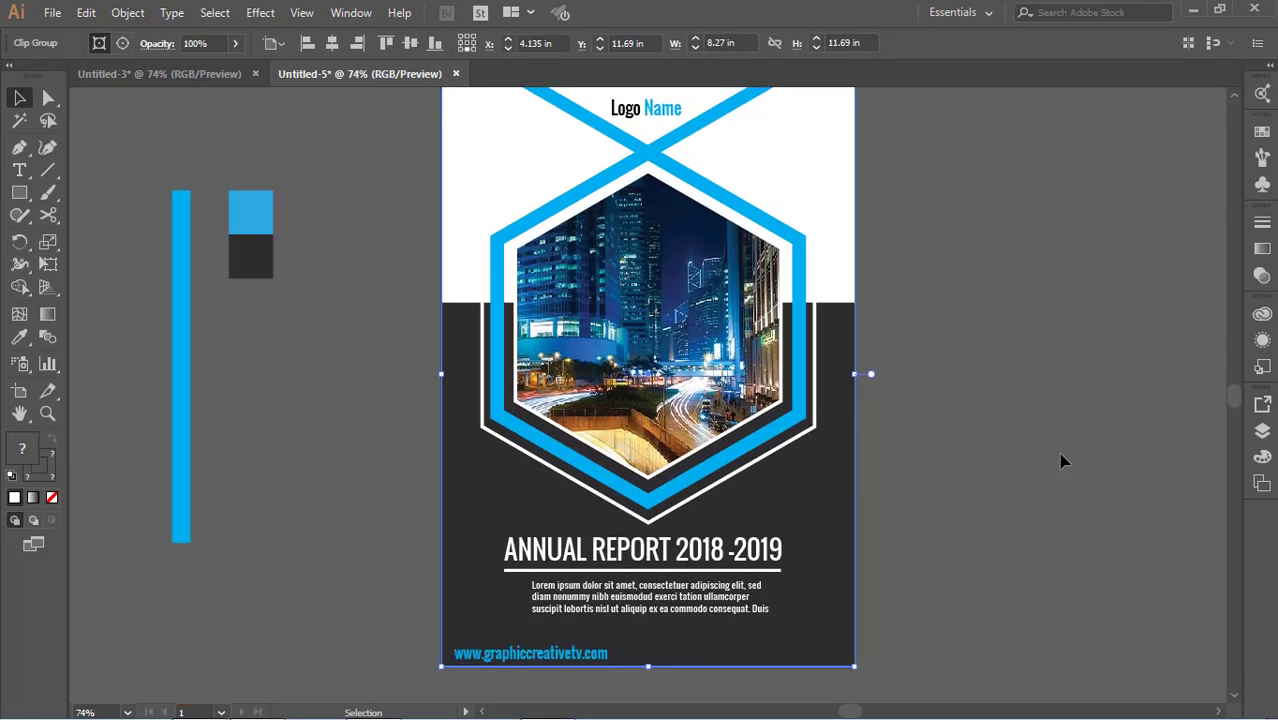
# In full-screen preview, marquee-select and delete the spare blue bar and swatches on the pasteboard
pyautogui.press('f')
pyautogui.press('f')
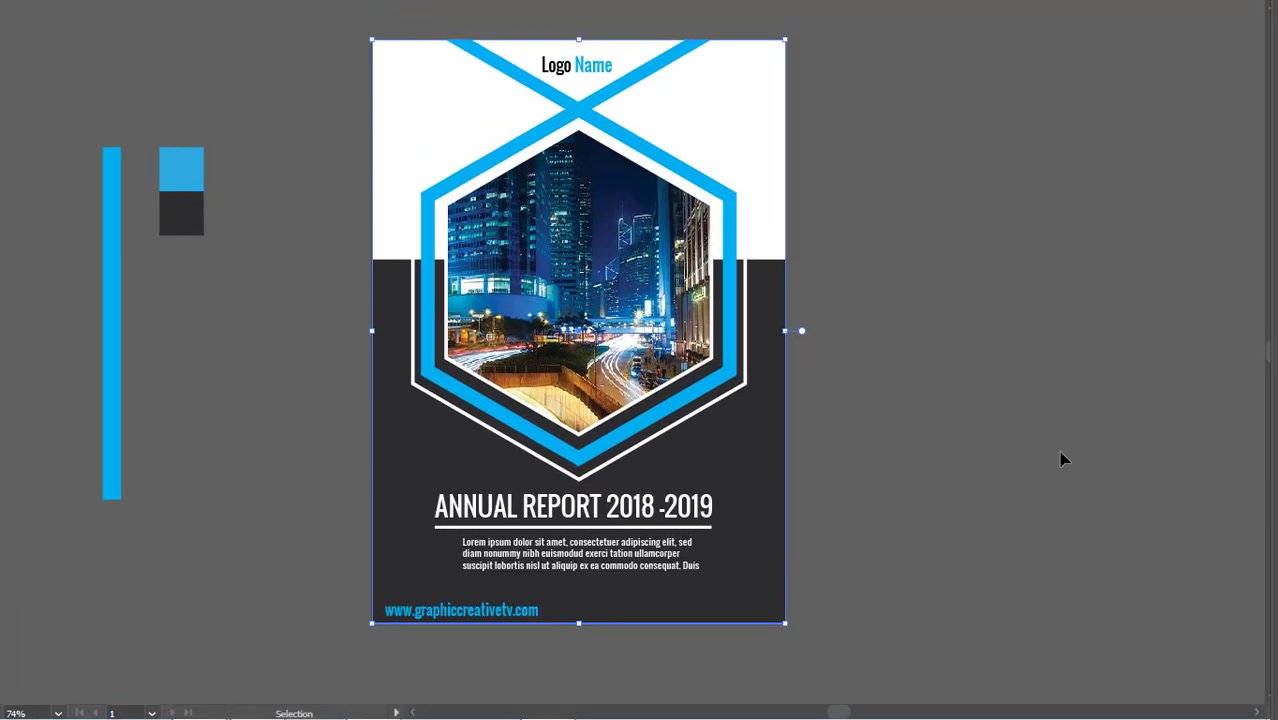
pyautogui.moveTo(48, 106); pyautogui.dragTo(234, 532)
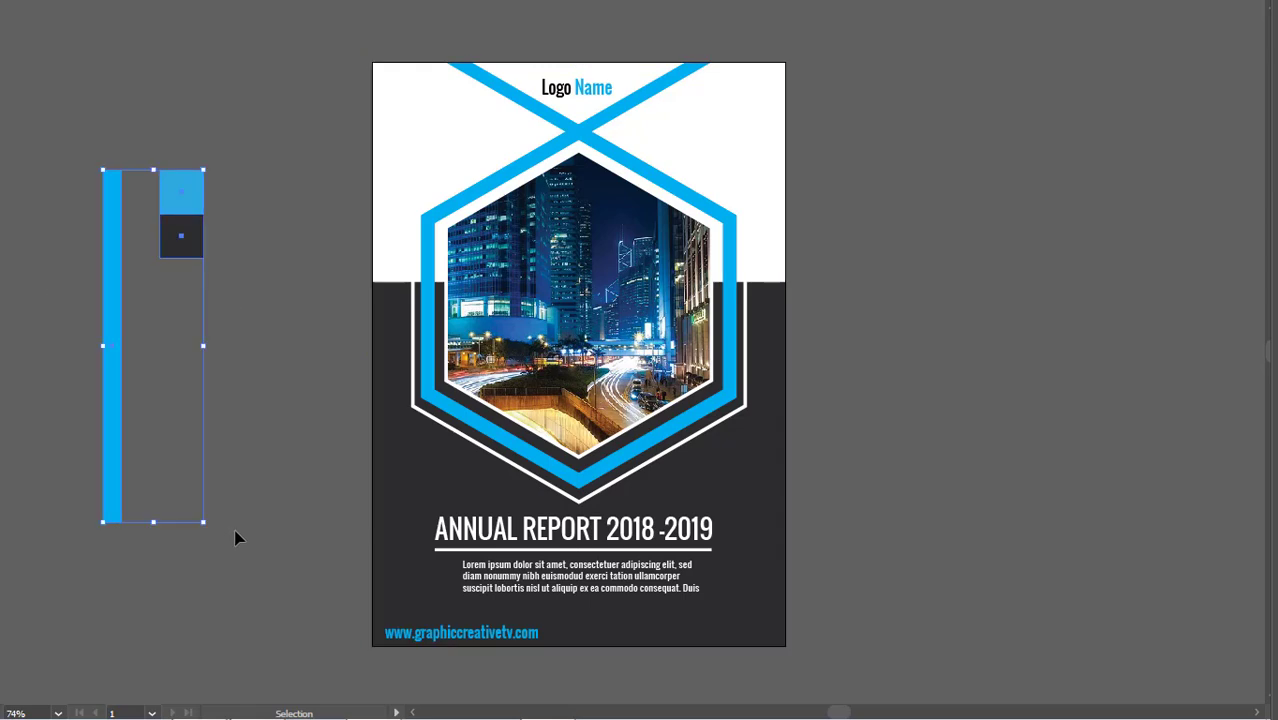
pyautogui.press('Delete')
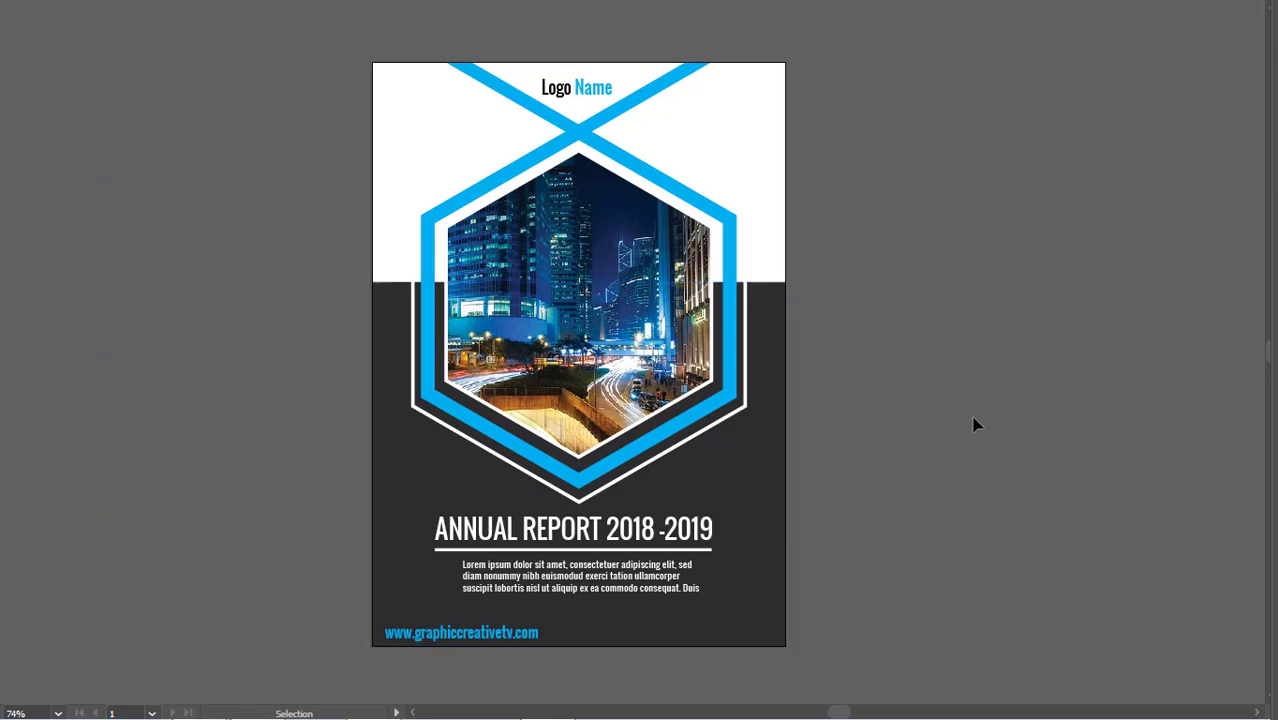
pyautogui.press('f')
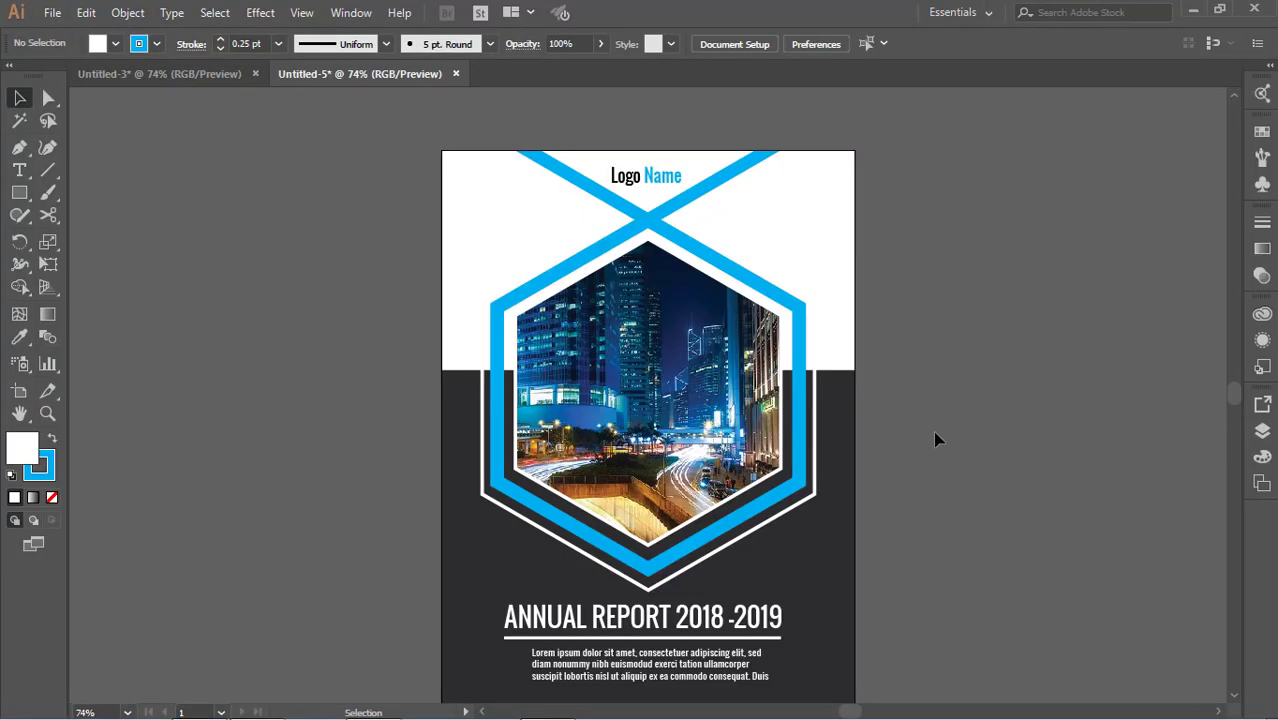
pyautogui.scroll(-3, 935, 438)
pyautogui.click(807, 497)
pyautogui.click(1063, 496)
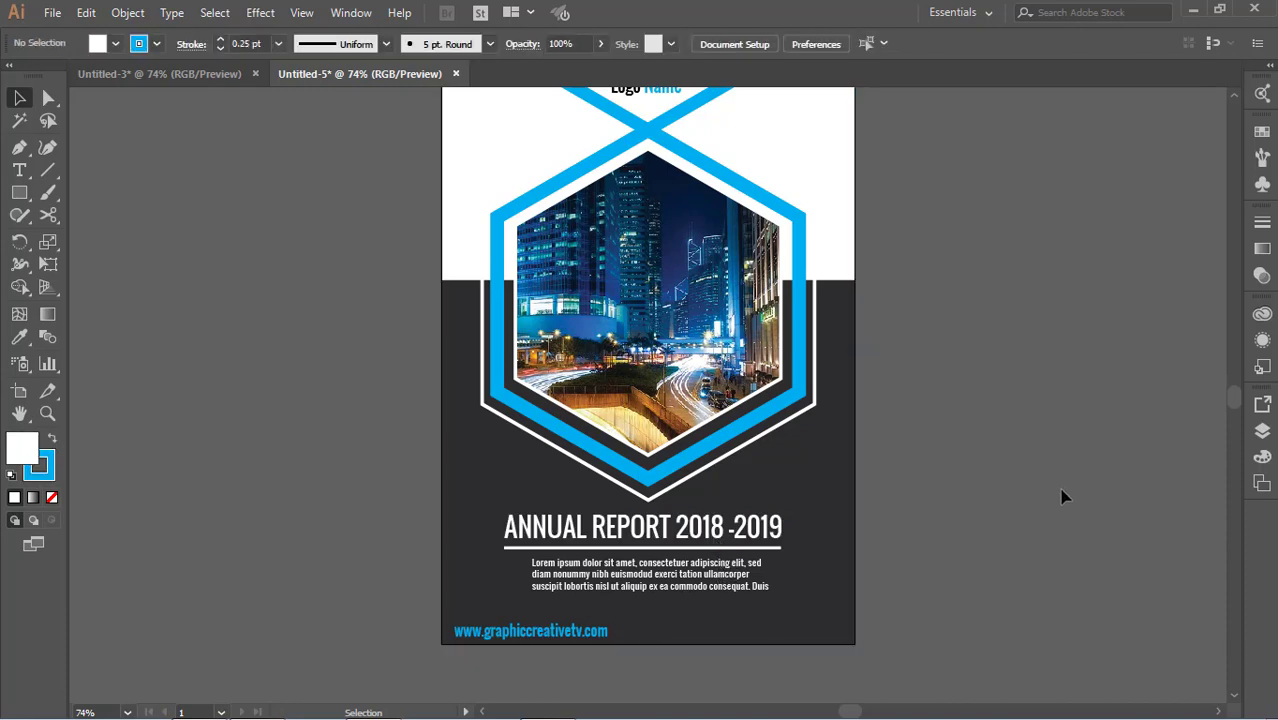